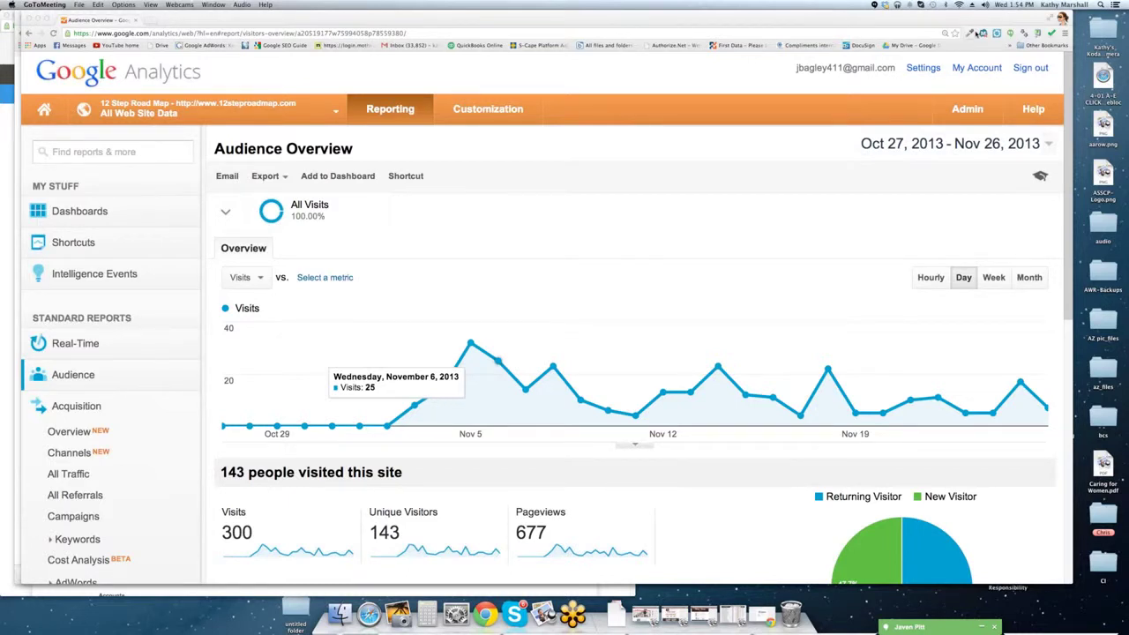
Bring the Chrome window with the Audience Overview report forward and make it slightly wider.
{"action": "left_click", "coordinate": [1070, 83]}
{"action": "left_click_drag", "start_coordinate": [1071, 83], "coordinate": [1098, 83]}
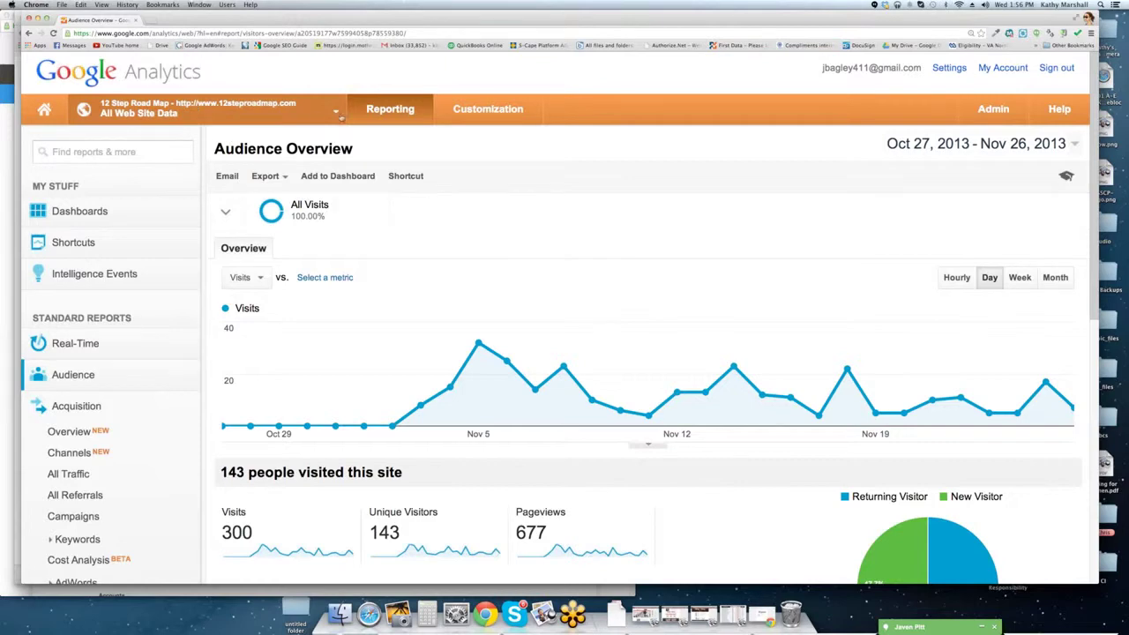
Check the account list, then show the date-range calendar set to Oct 27 – Nov 26, 2013.
{"action": "left_click", "coordinate": [337, 112]}
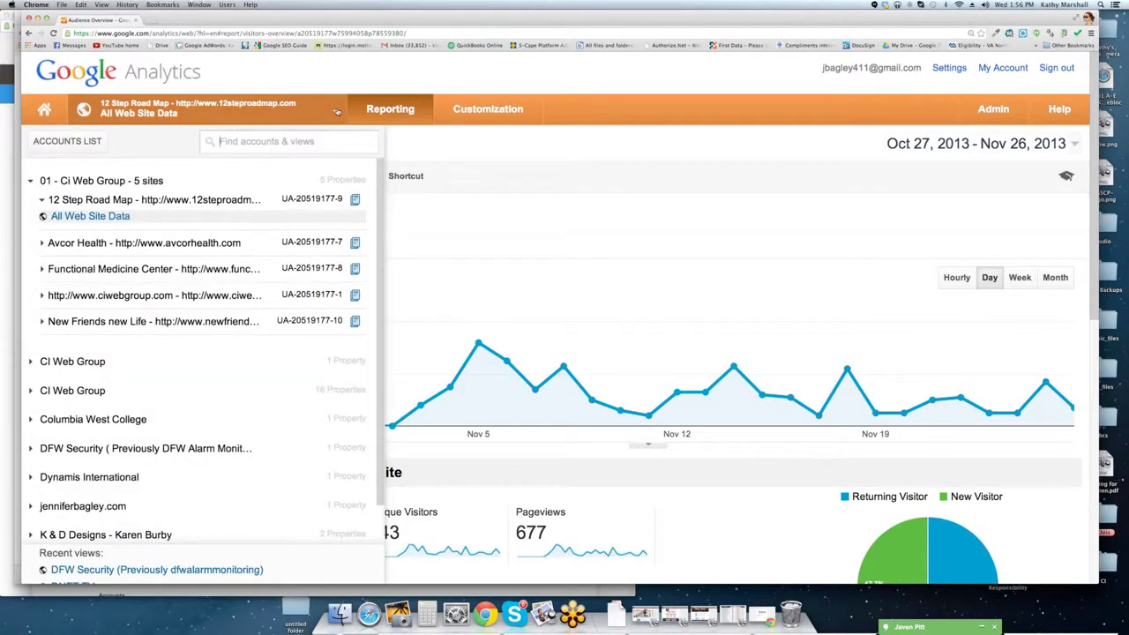
{"action": "left_click", "coordinate": [337, 112]}
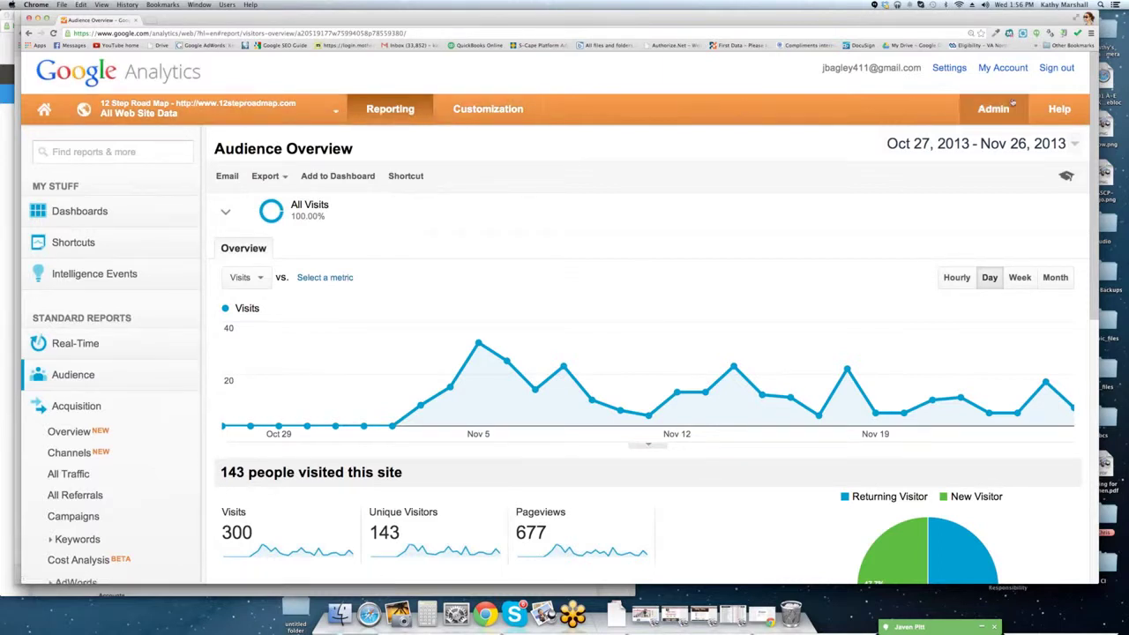
{"action": "left_click", "coordinate": [1074, 146]}
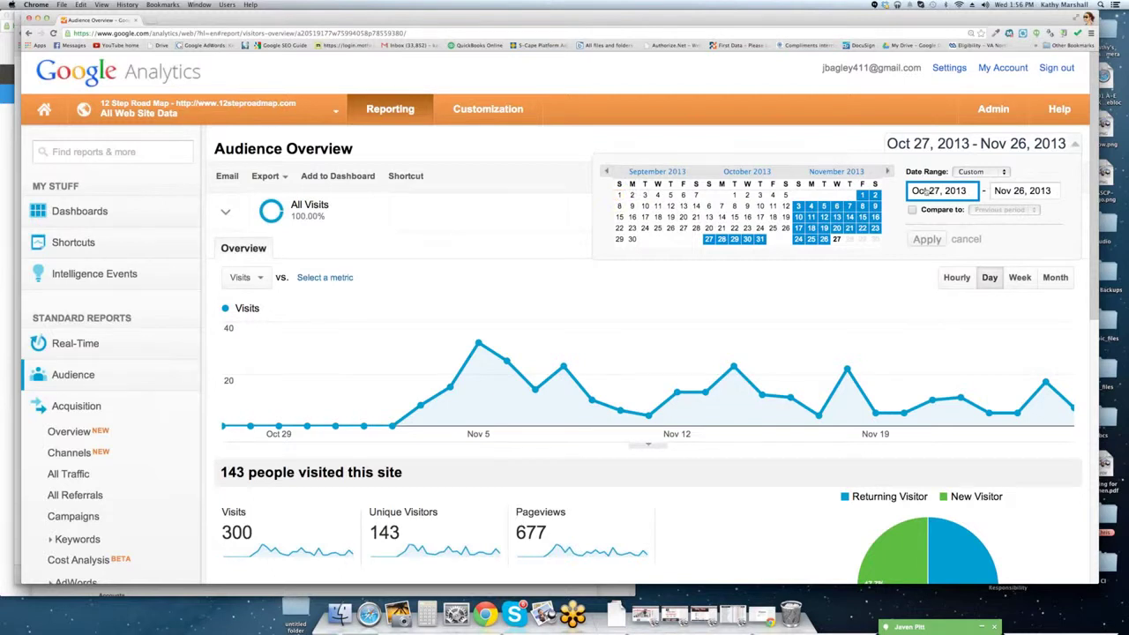
Keep the custom range, try previous-year and previous-period comparisons, then chart visits hourly without comparison.
{"action": "left_click", "coordinate": [979, 171]}
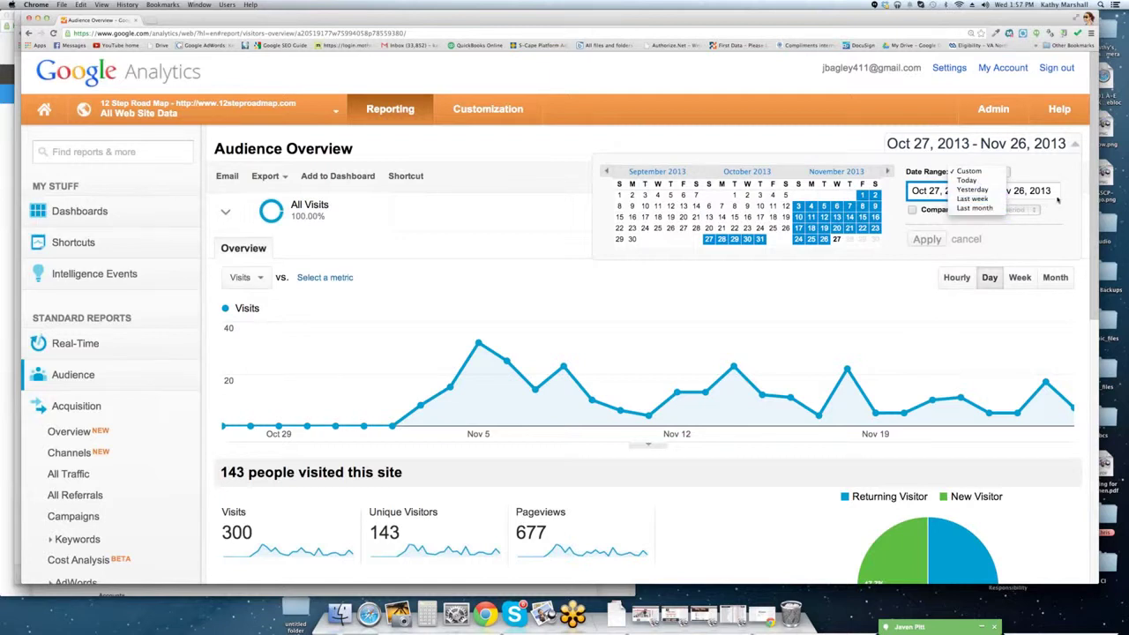
{"action": "left_click", "coordinate": [987, 227]}
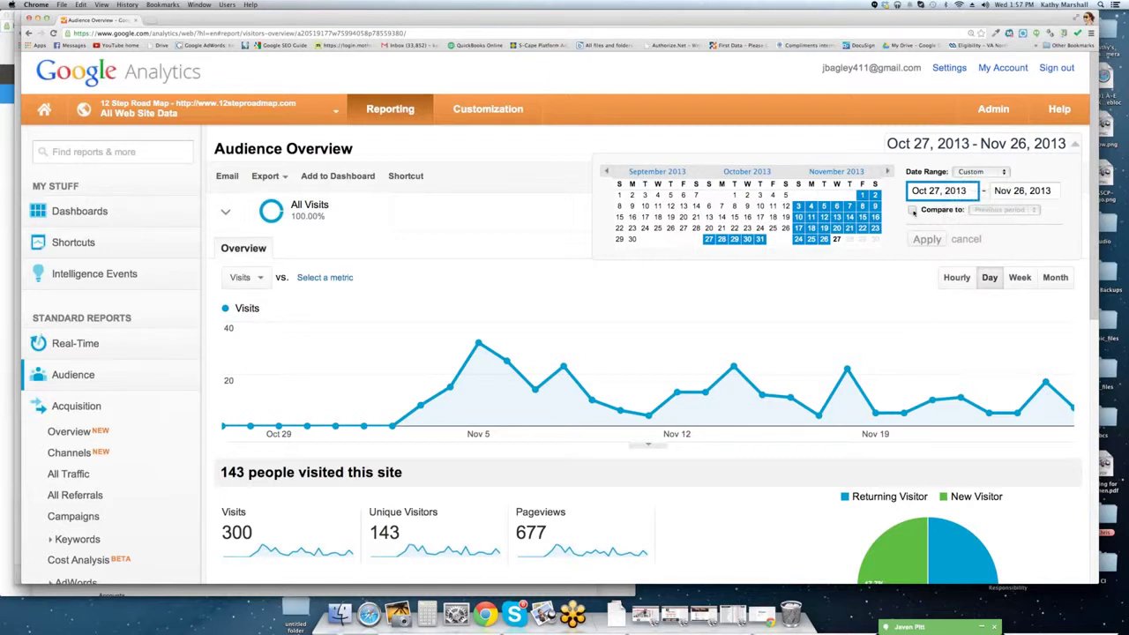
{"action": "left_click", "coordinate": [912, 210]}
{"action": "left_click", "coordinate": [1029, 211]}
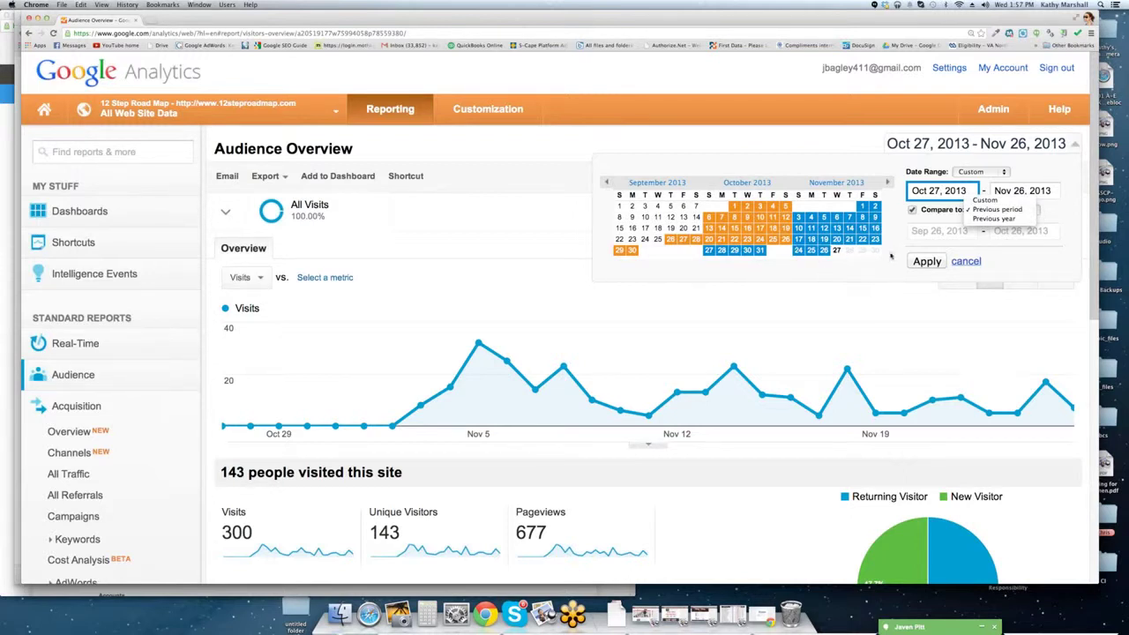
{"action": "left_click", "coordinate": [985, 219]}
{"action": "left_click", "coordinate": [985, 214]}
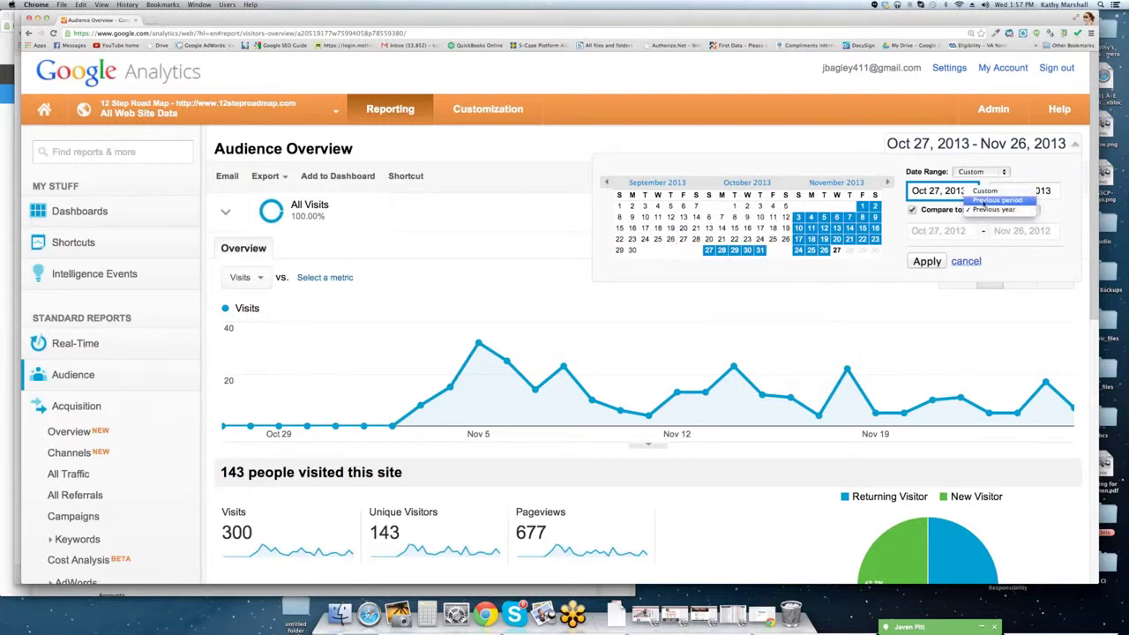
{"action": "left_click", "coordinate": [996, 201]}
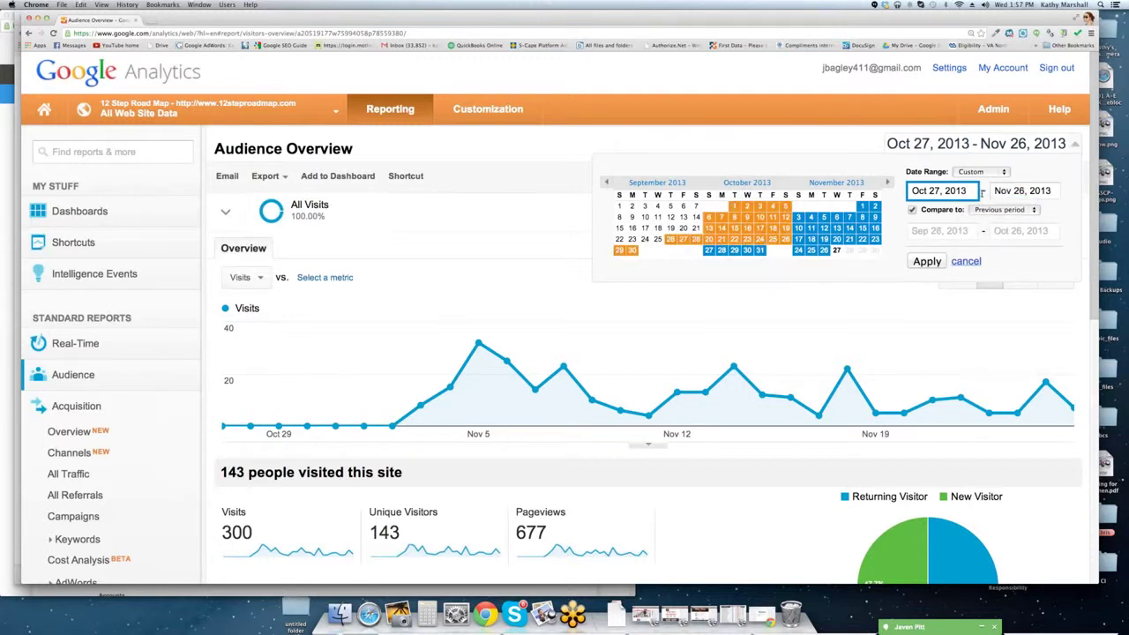
{"action": "left_click", "coordinate": [912, 210]}
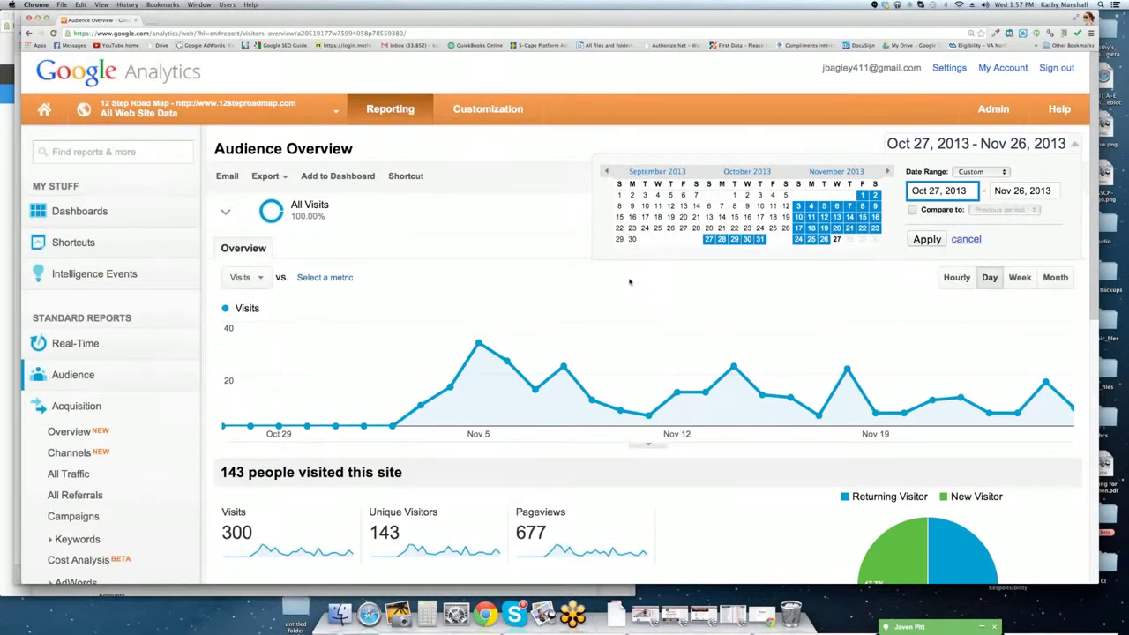
{"action": "left_click", "coordinate": [959, 279]}
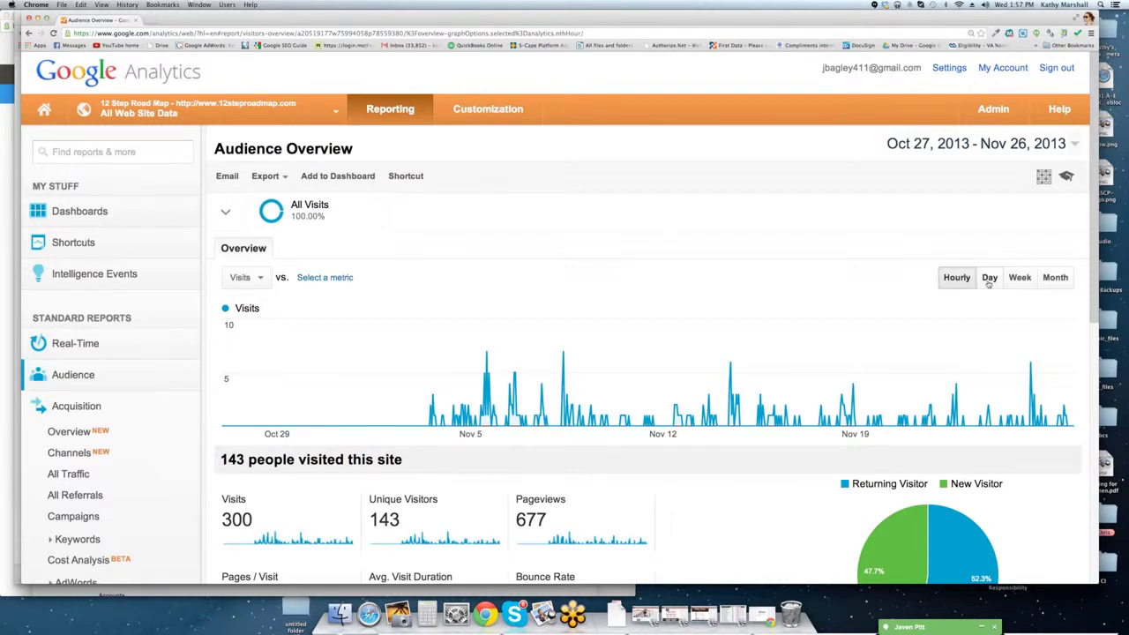
Regroup the visits chart by day, then week, then month, reaching 300 visits.
{"action": "left_click", "coordinate": [989, 278]}
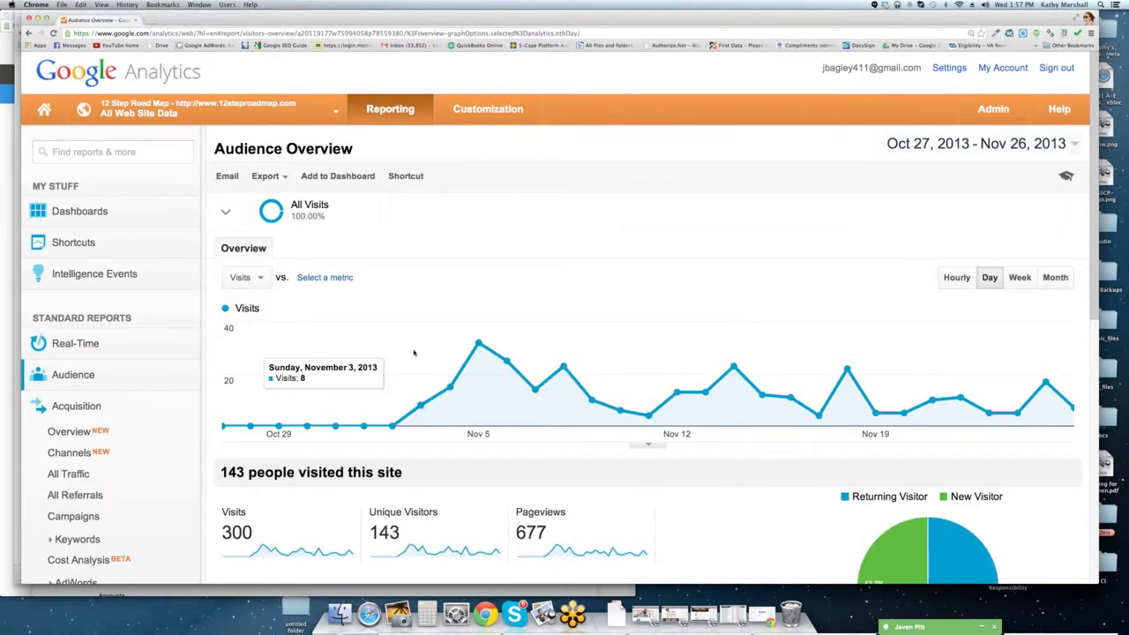
{"action": "mouse_move", "coordinate": [453, 384]}
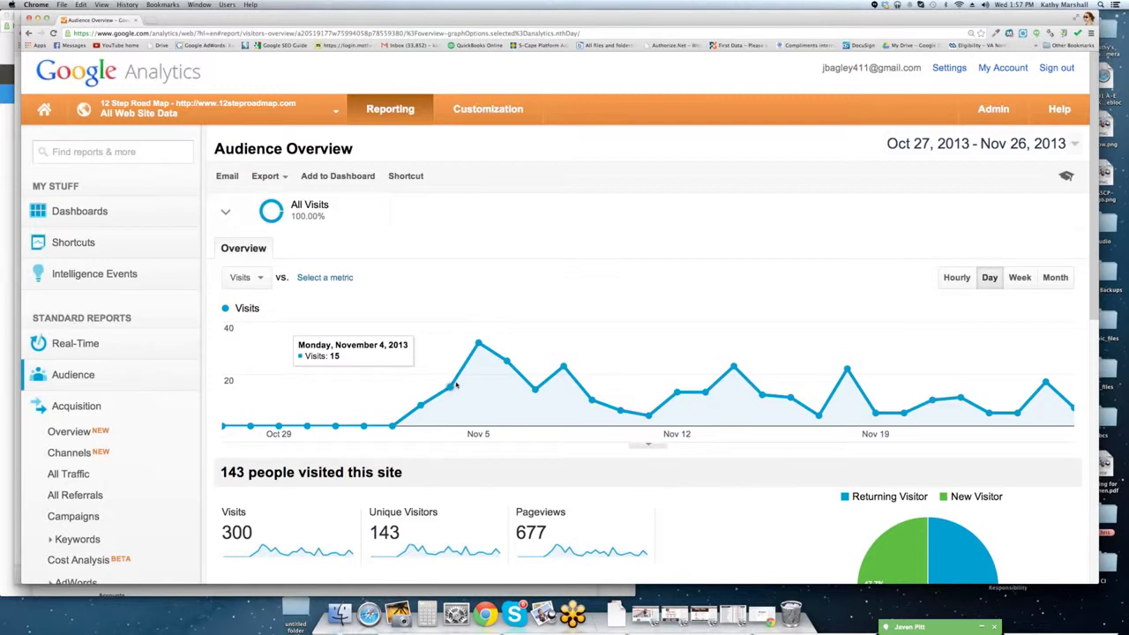
{"action": "mouse_move", "coordinate": [478, 342]}
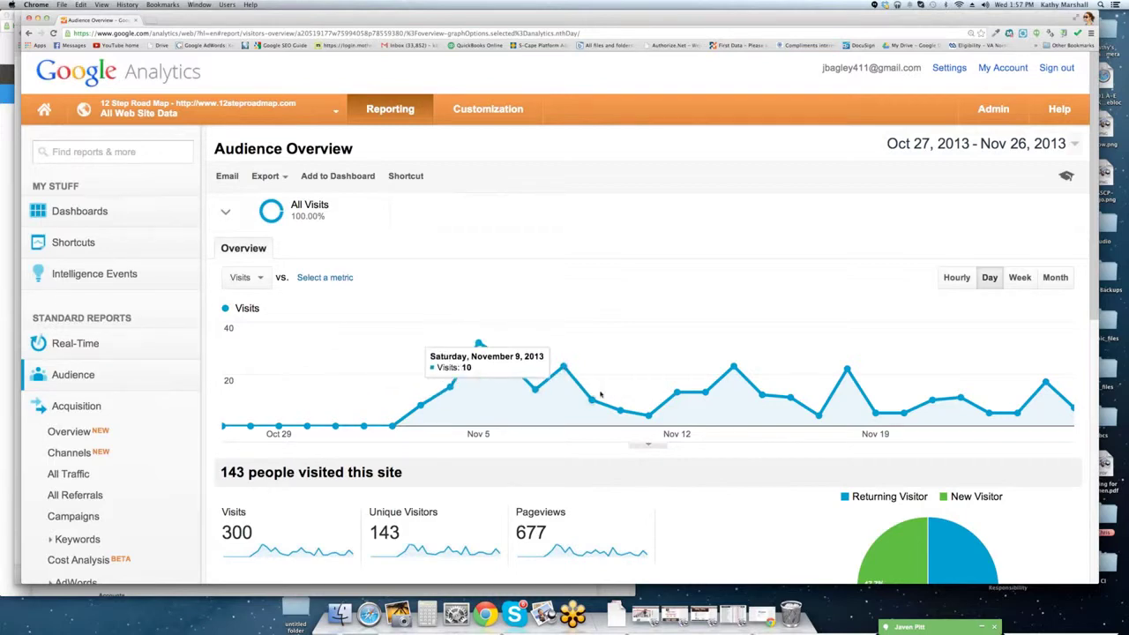
{"action": "left_click", "coordinate": [1019, 276]}
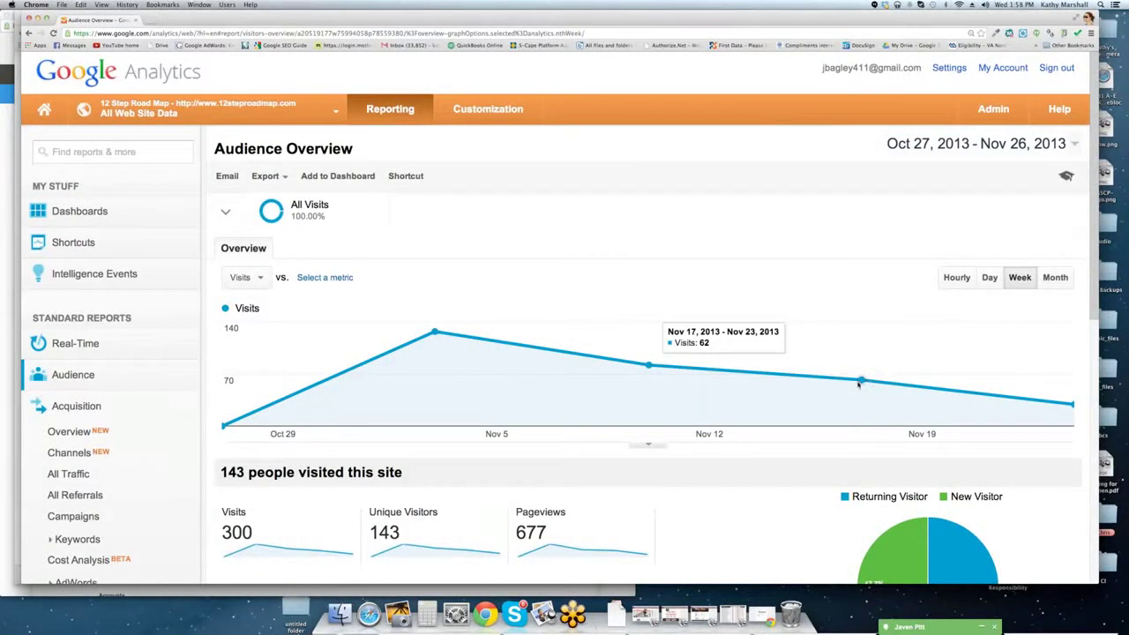
{"action": "left_click", "coordinate": [1055, 279]}
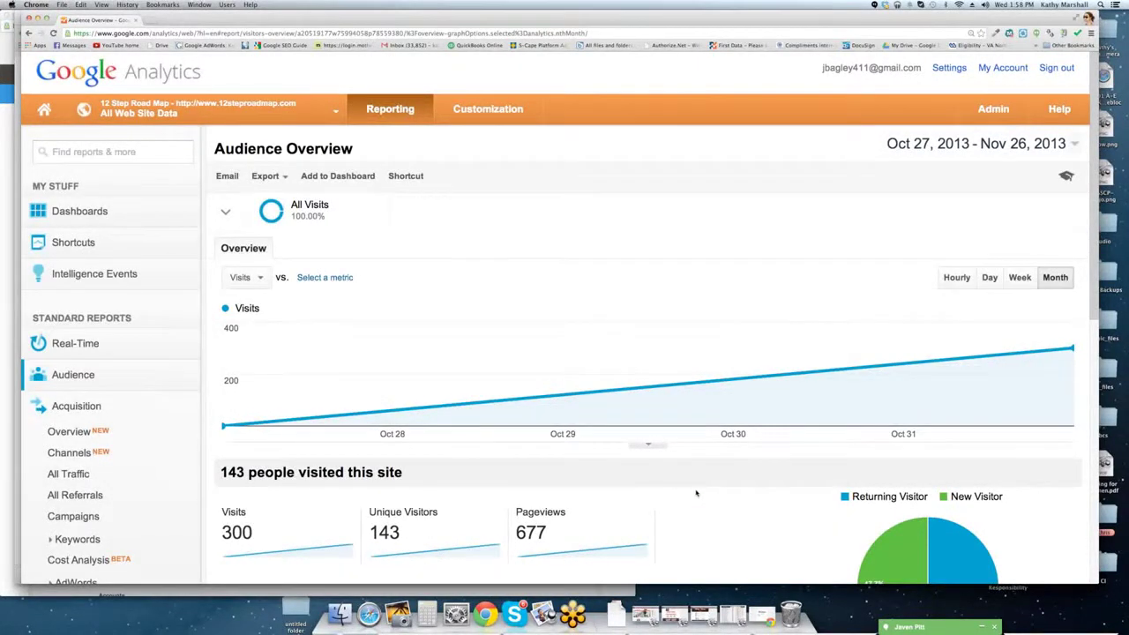
{"action": "scroll", "coordinate": [695, 495], "scroll_direction": "down", "scroll_amount": 3}
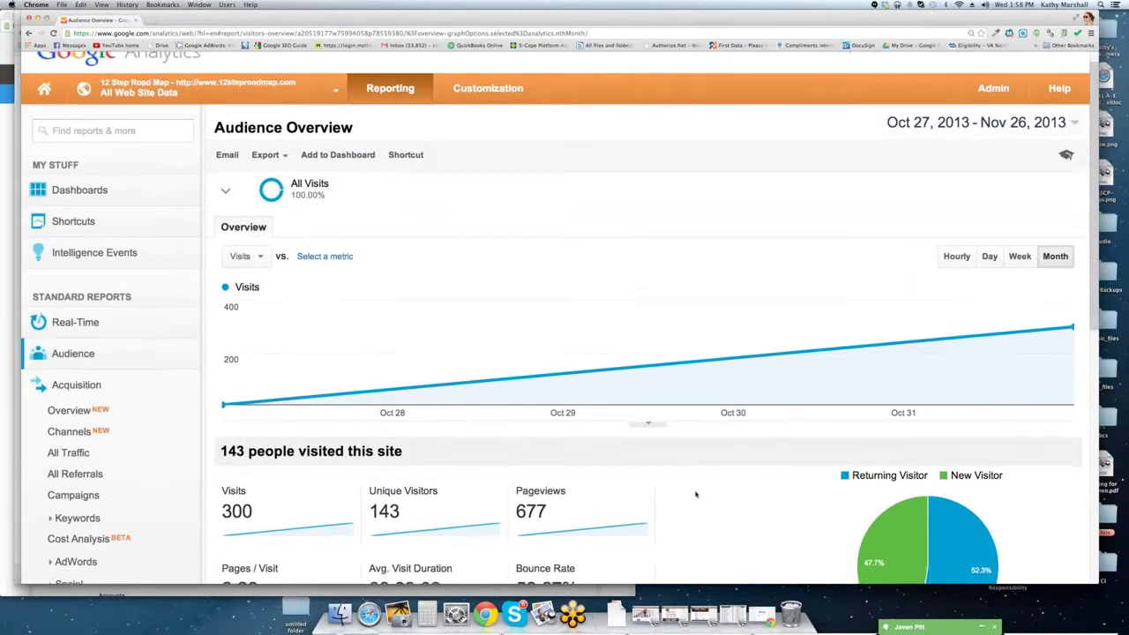
Glance at recently viewed reports, then list the export formats: CSV, TSV, Excel (XLSX), Google Spreadsheets, PDF.
{"action": "left_click", "coordinate": [50, 117]}
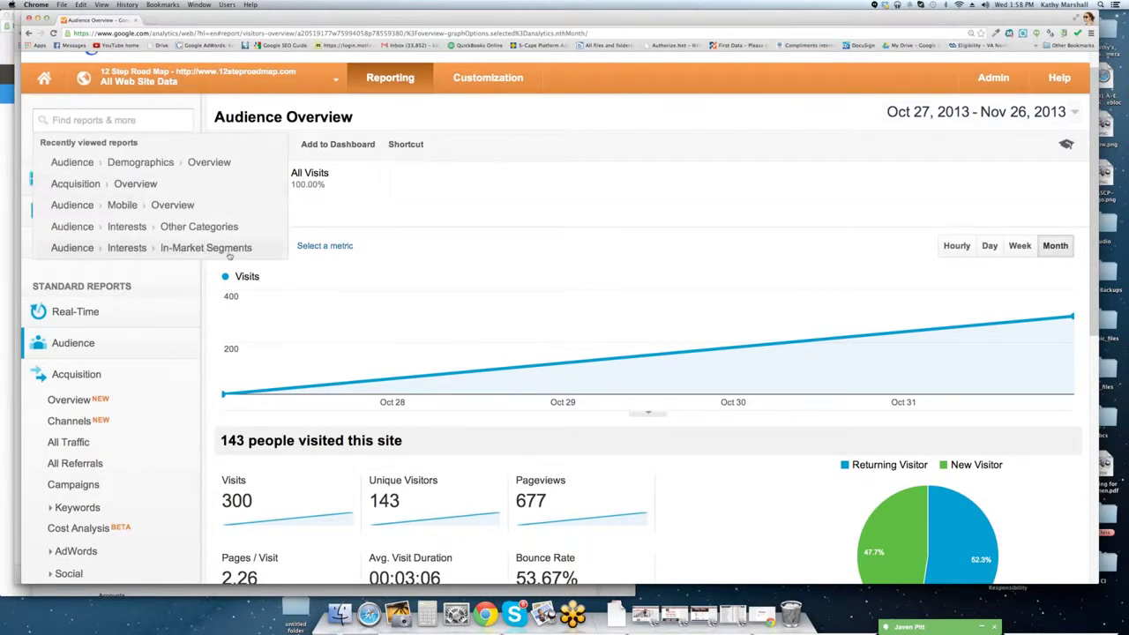
{"action": "left_click", "coordinate": [484, 204]}
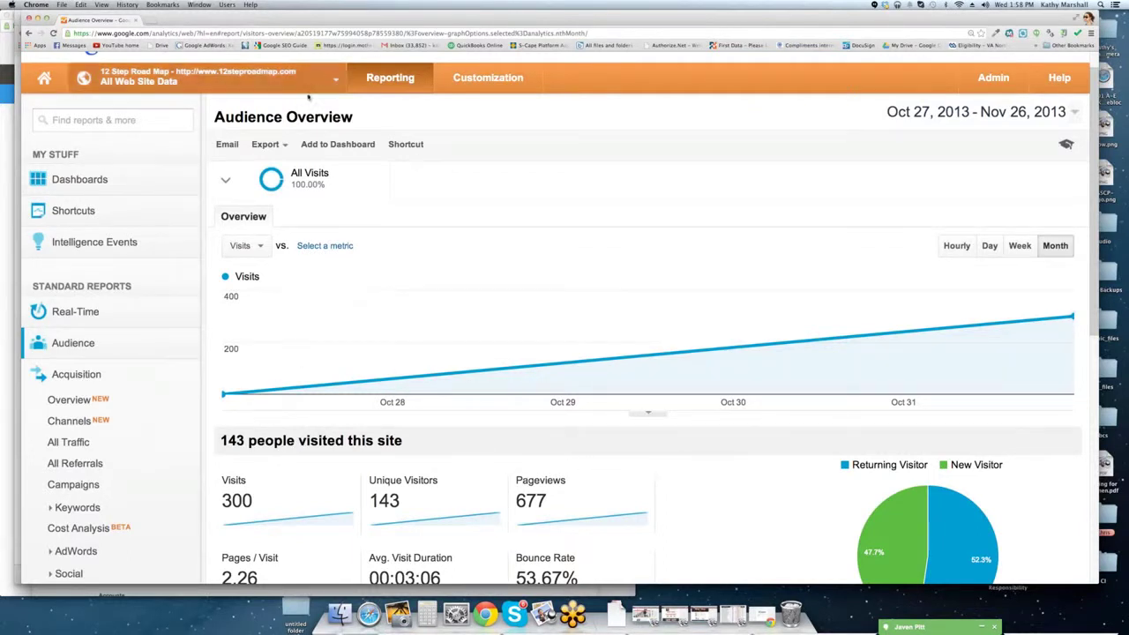
{"action": "left_click_drag", "start_coordinate": [215, 117], "coordinate": [236, 147]}
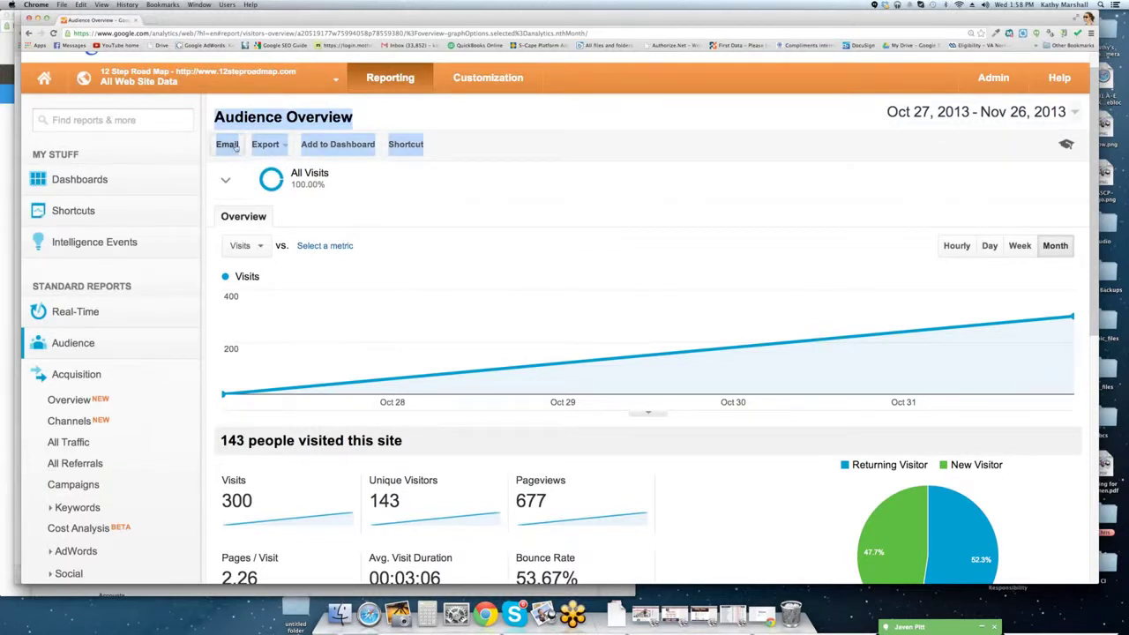
{"action": "left_click", "coordinate": [284, 147]}
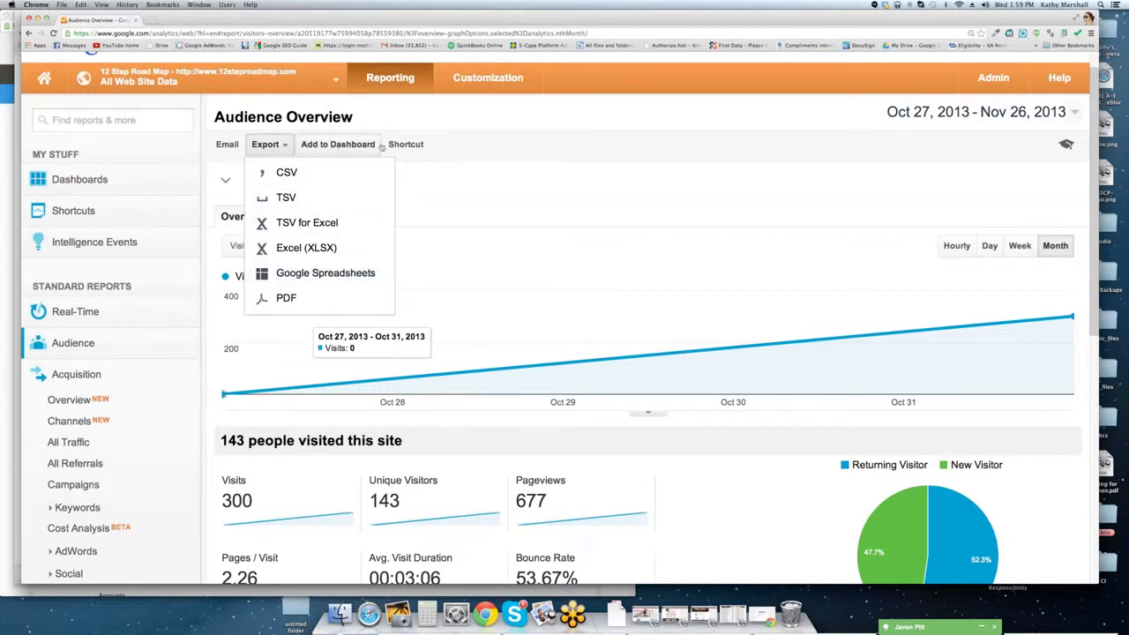
Close Export, preview the segment list and Add to Dashboard dialog, then cancel both without changes.
{"action": "left_click", "coordinate": [543, 200]}
{"action": "left_click", "coordinate": [543, 199]}
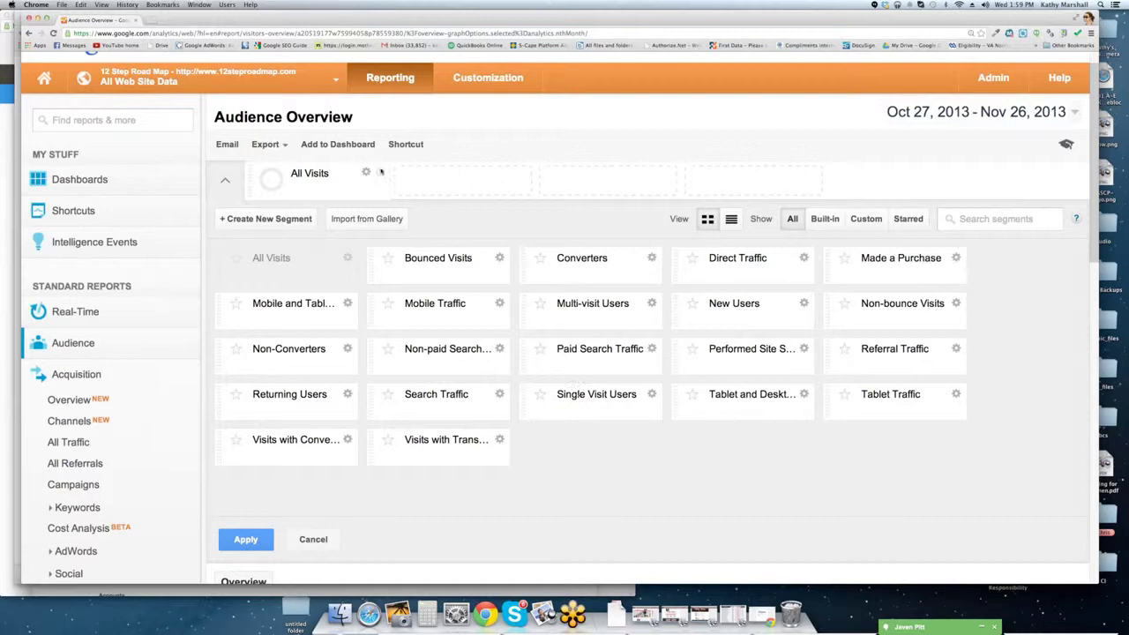
{"action": "left_click", "coordinate": [337, 144]}
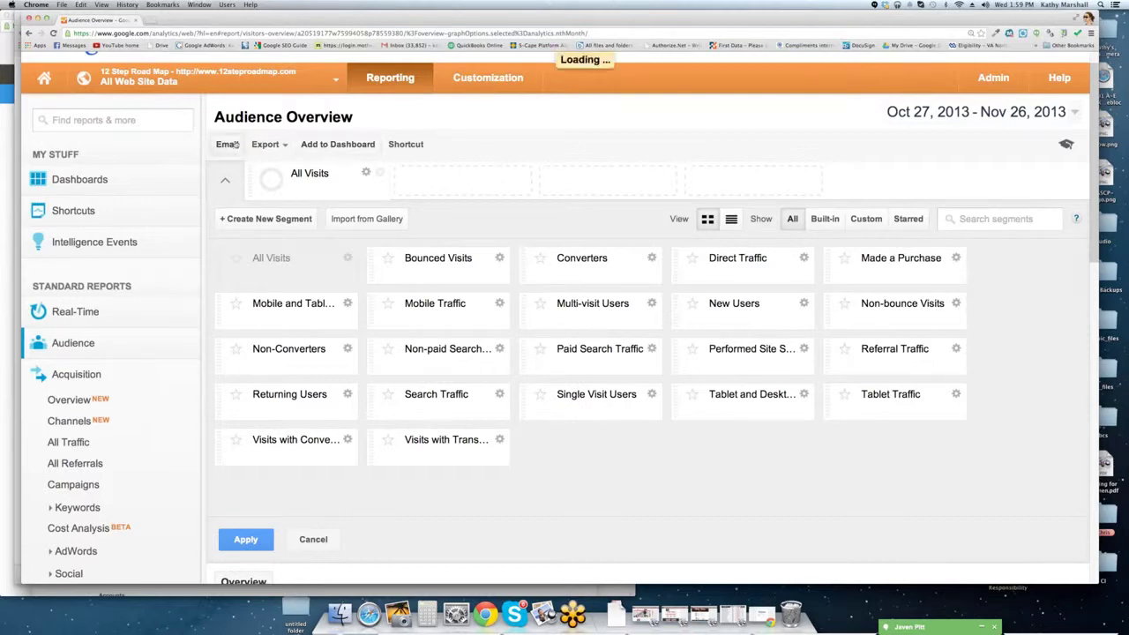
{"action": "left_click", "coordinate": [462, 283]}
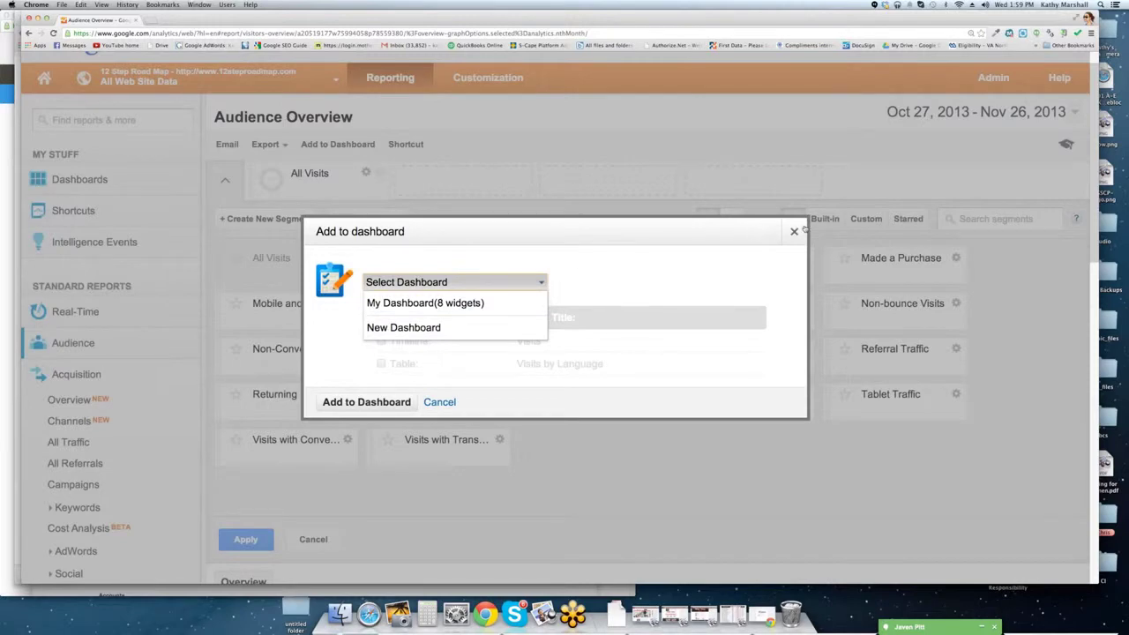
{"action": "left_click", "coordinate": [794, 232]}
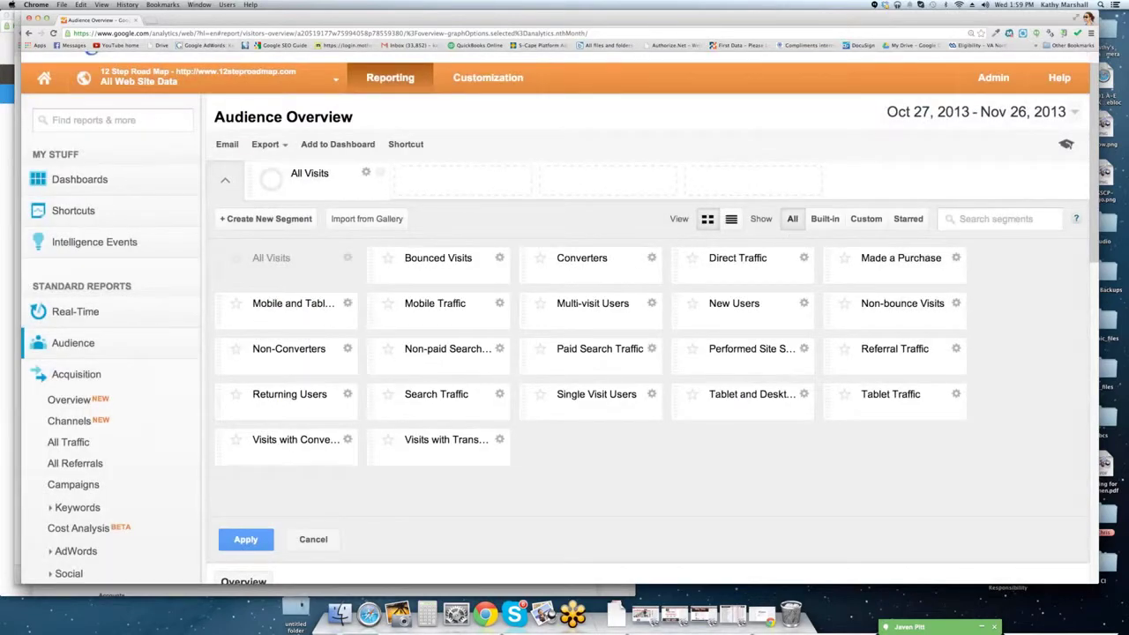
{"action": "left_click", "coordinate": [317, 540]}
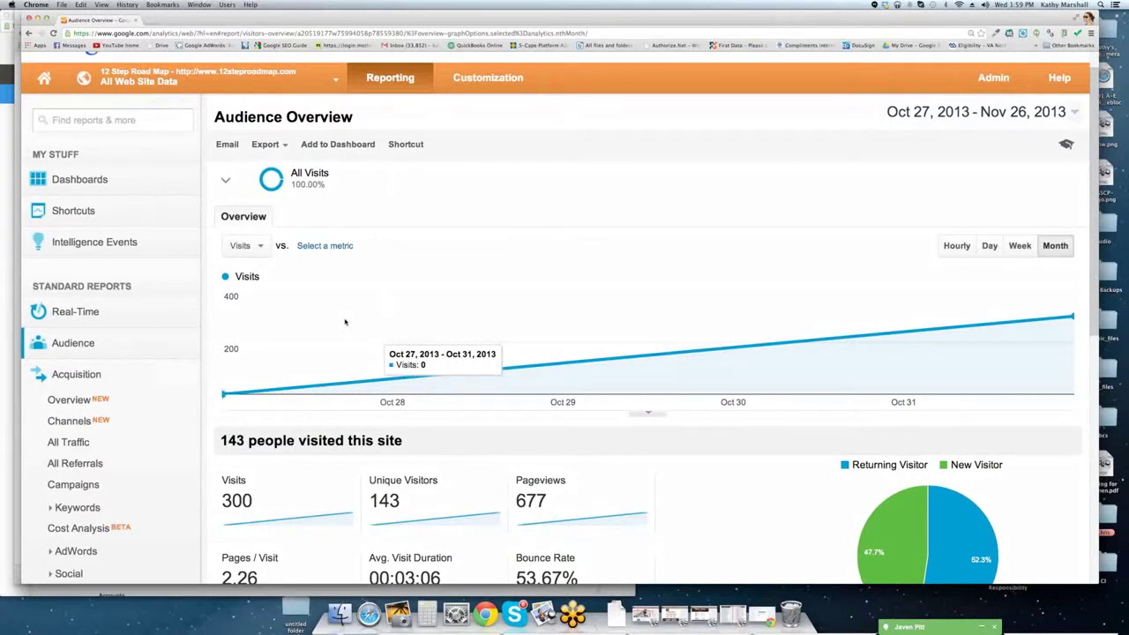
Scroll the Audience Overview to review 143 visitors, 53.67% bounce rate and the 52.3% returning split.
{"action": "scroll", "coordinate": [342, 328], "scroll_direction": "down", "scroll_amount": 2}
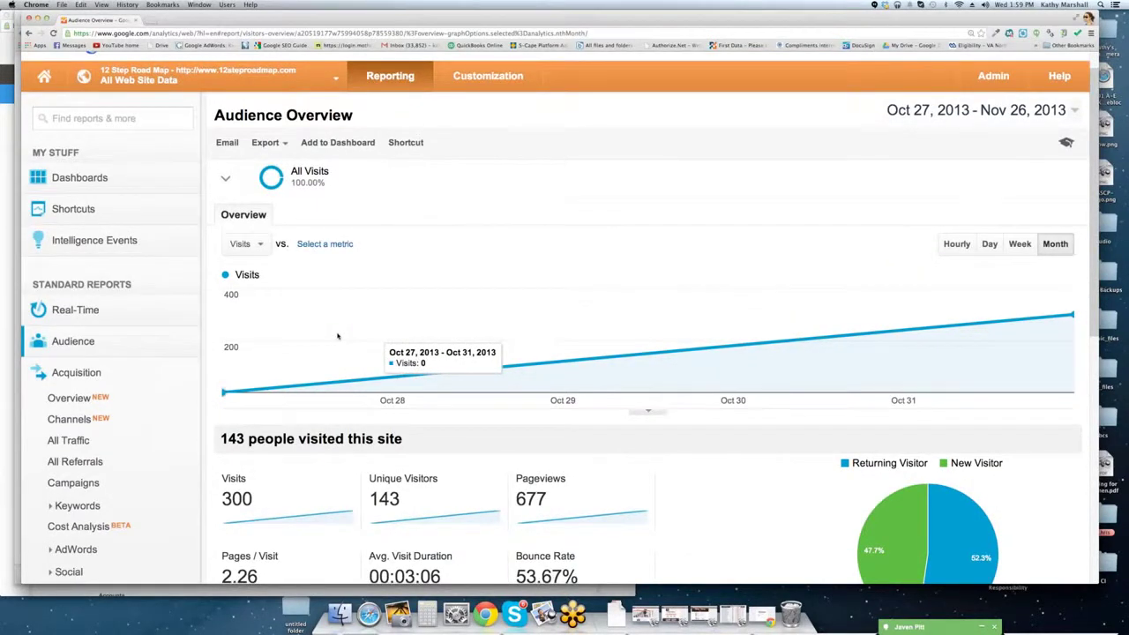
{"action": "scroll", "coordinate": [339, 335], "scroll_direction": "down", "scroll_amount": 2}
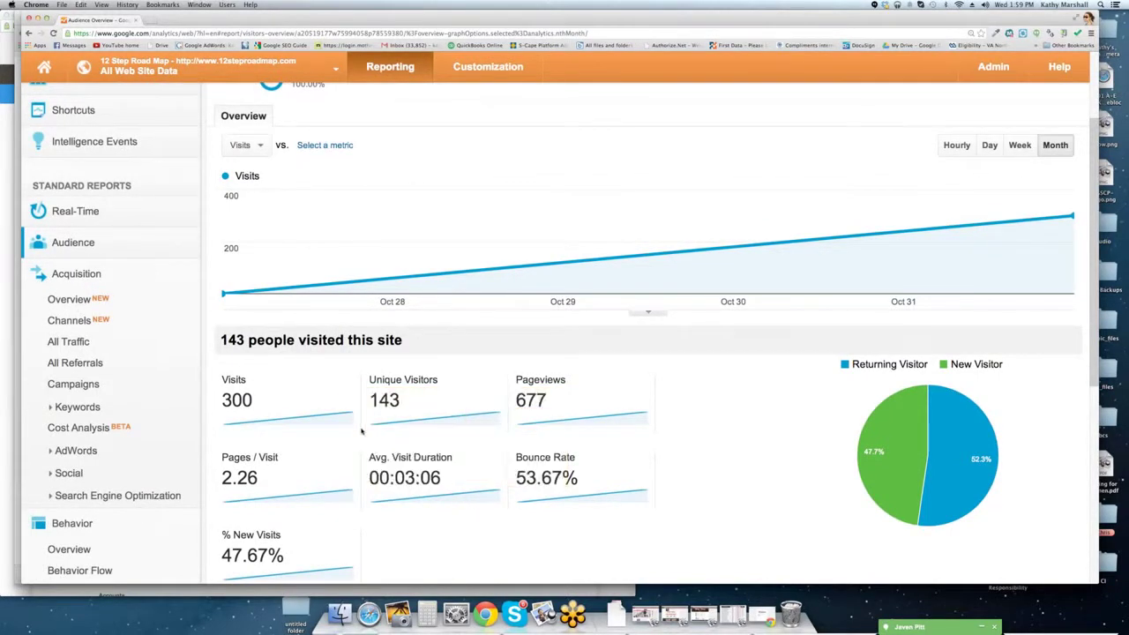
{"action": "scroll", "coordinate": [332, 512], "scroll_direction": "down", "scroll_amount": 1}
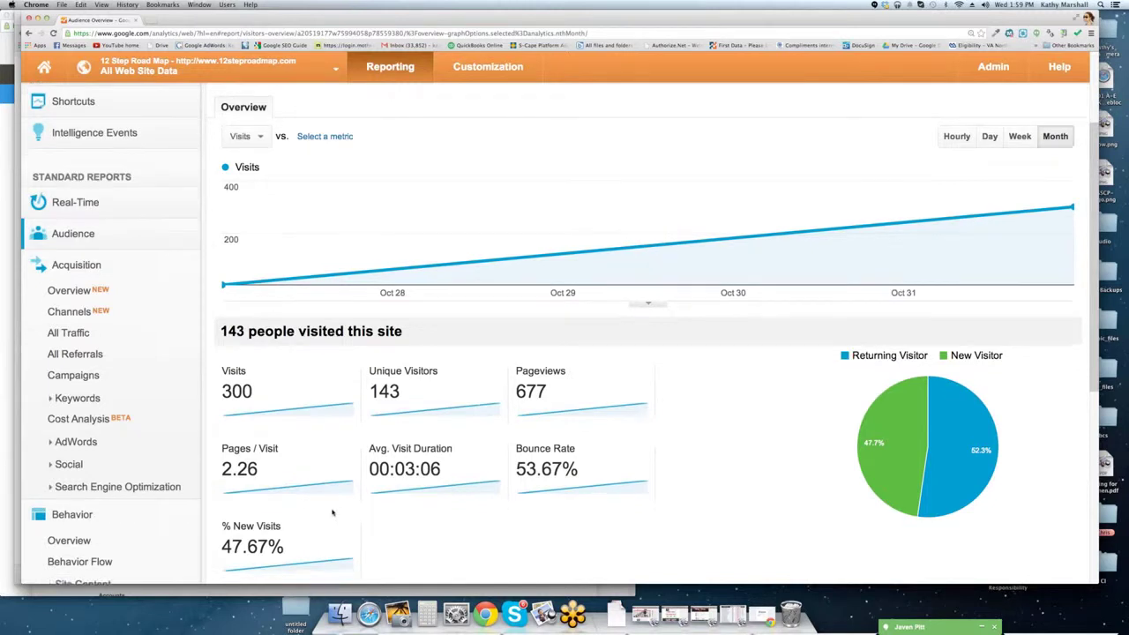
{"action": "scroll", "coordinate": [333, 513], "scroll_direction": "down", "scroll_amount": 2}
{"action": "mouse_move", "coordinate": [432, 352]}
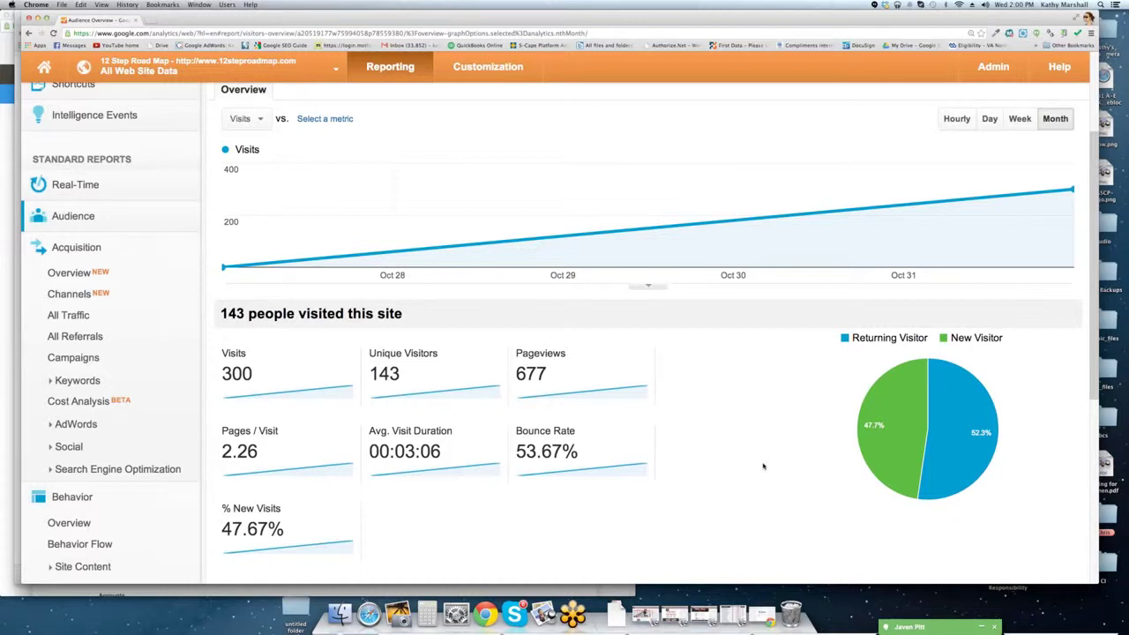
Read the help definitions for Pageviews and Pages / Visit (2.26 pages per visit).
{"action": "scroll", "coordinate": [723, 465], "scroll_direction": "down", "scroll_amount": 2}
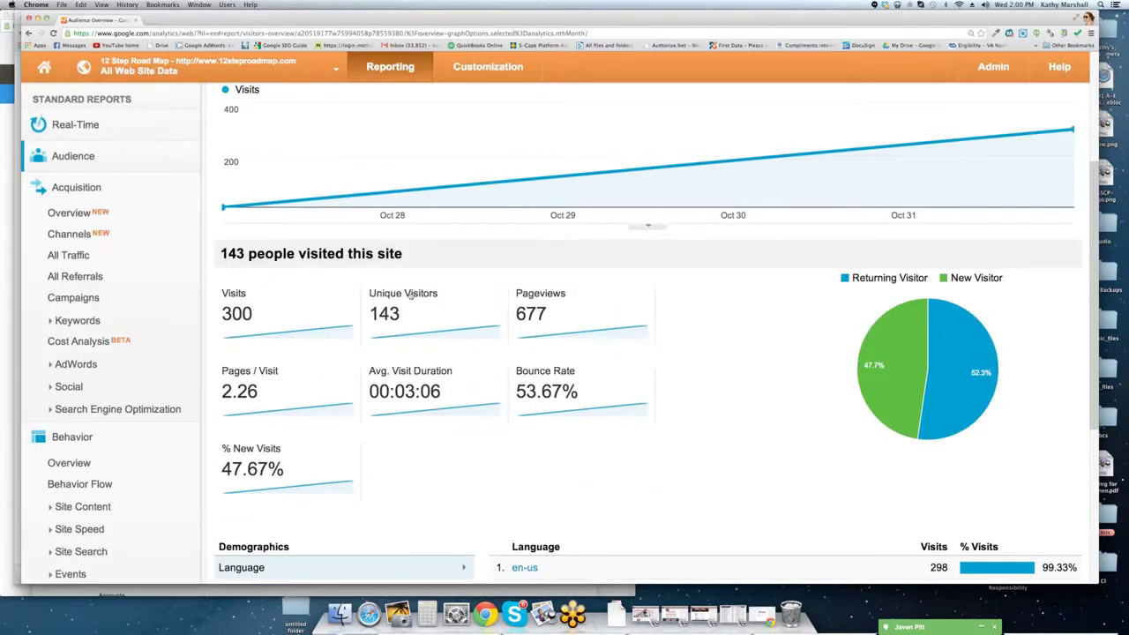
{"action": "mouse_move", "coordinate": [436, 301]}
{"action": "mouse_move", "coordinate": [586, 294]}
{"action": "mouse_move", "coordinate": [551, 298]}
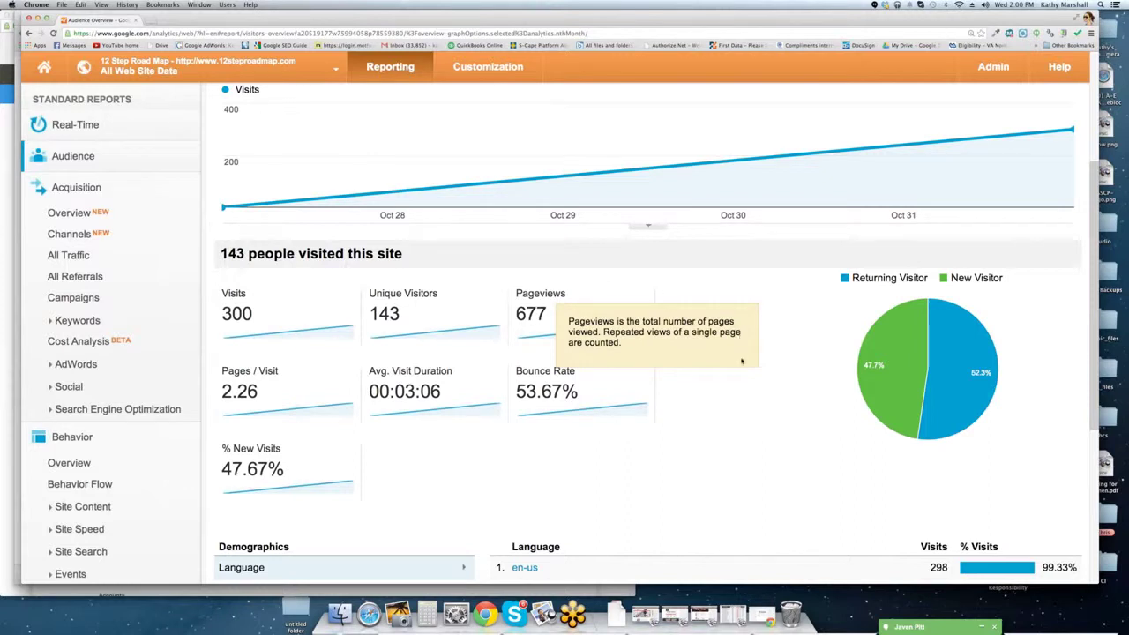
{"action": "mouse_move", "coordinate": [246, 368]}
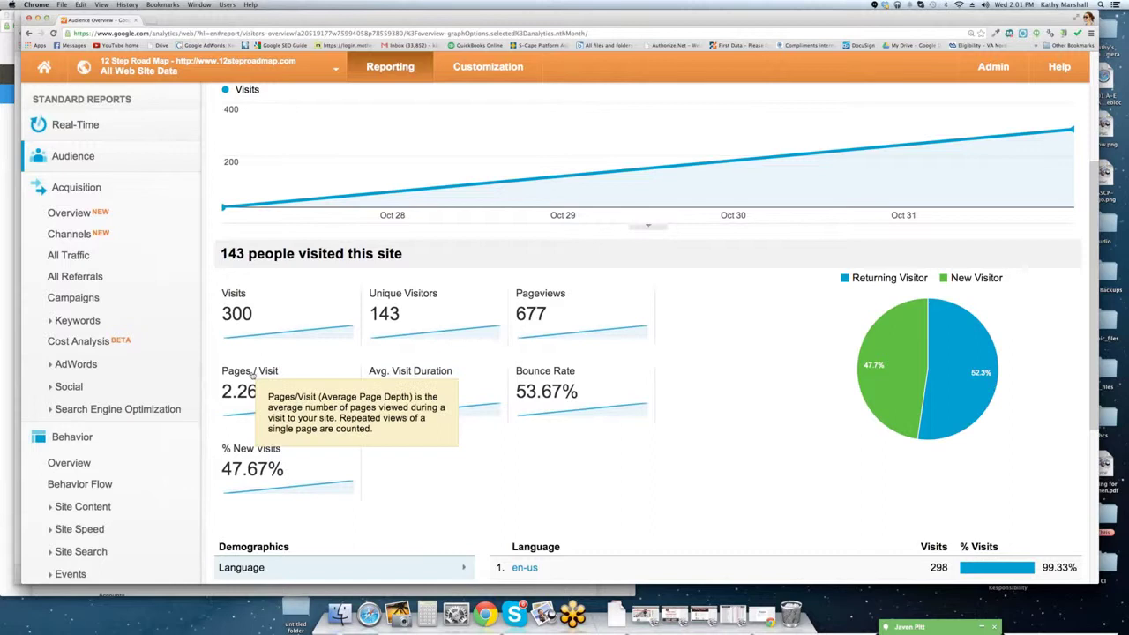
{"action": "mouse_move", "coordinate": [459, 375]}
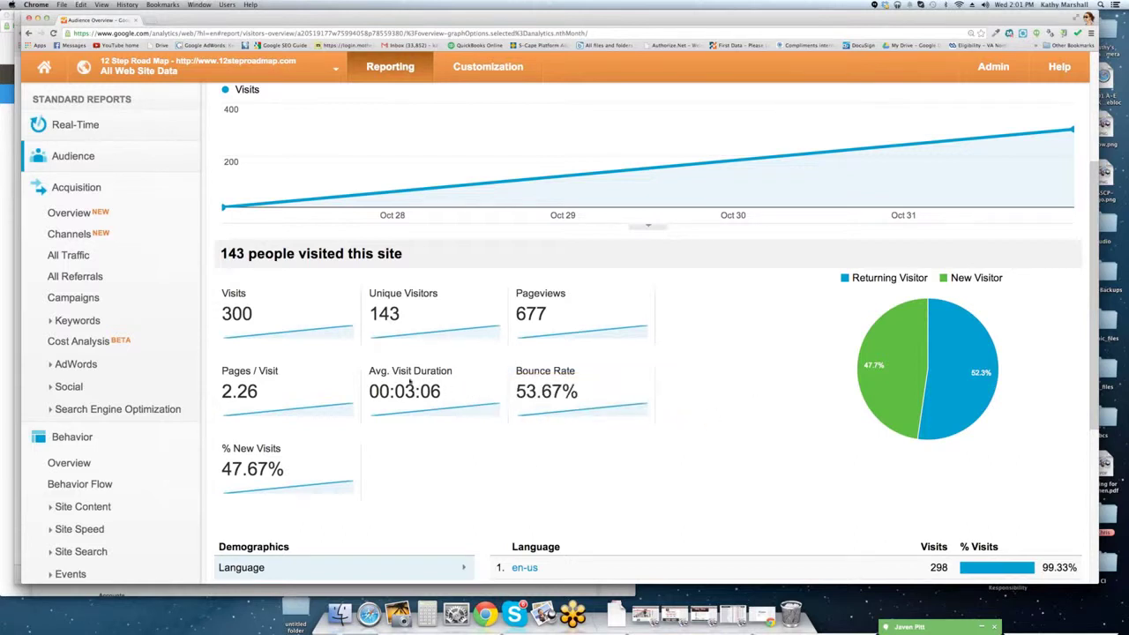
{"action": "mouse_move", "coordinate": [401, 375]}
{"action": "scroll", "coordinate": [703, 432], "scroll_direction": "down", "scroll_amount": 2}
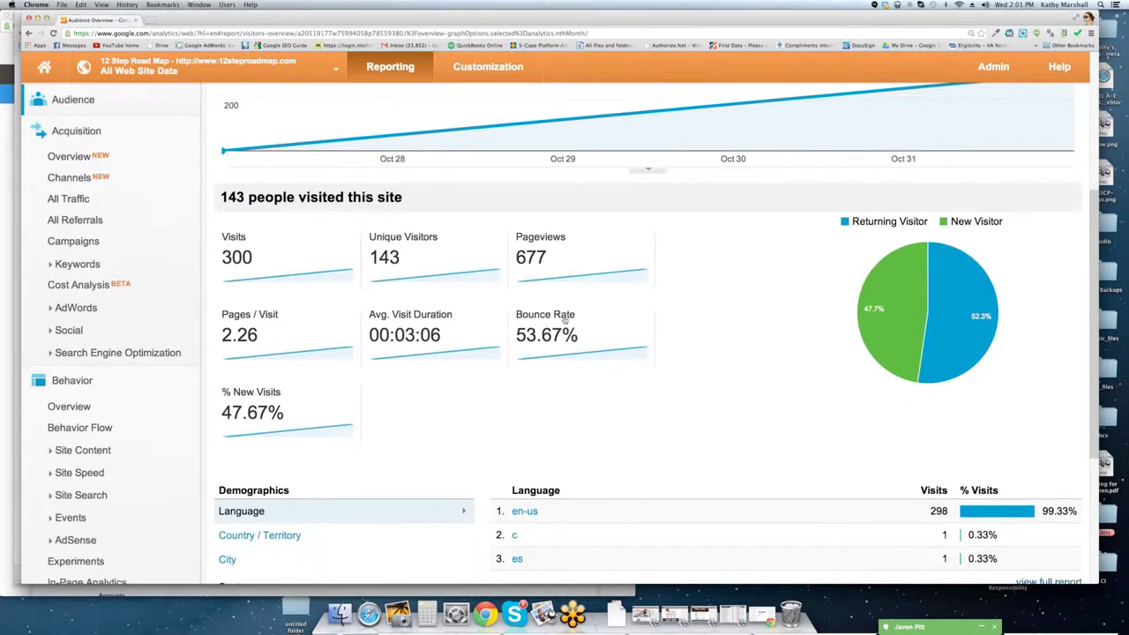
{"action": "mouse_move", "coordinate": [561, 317]}
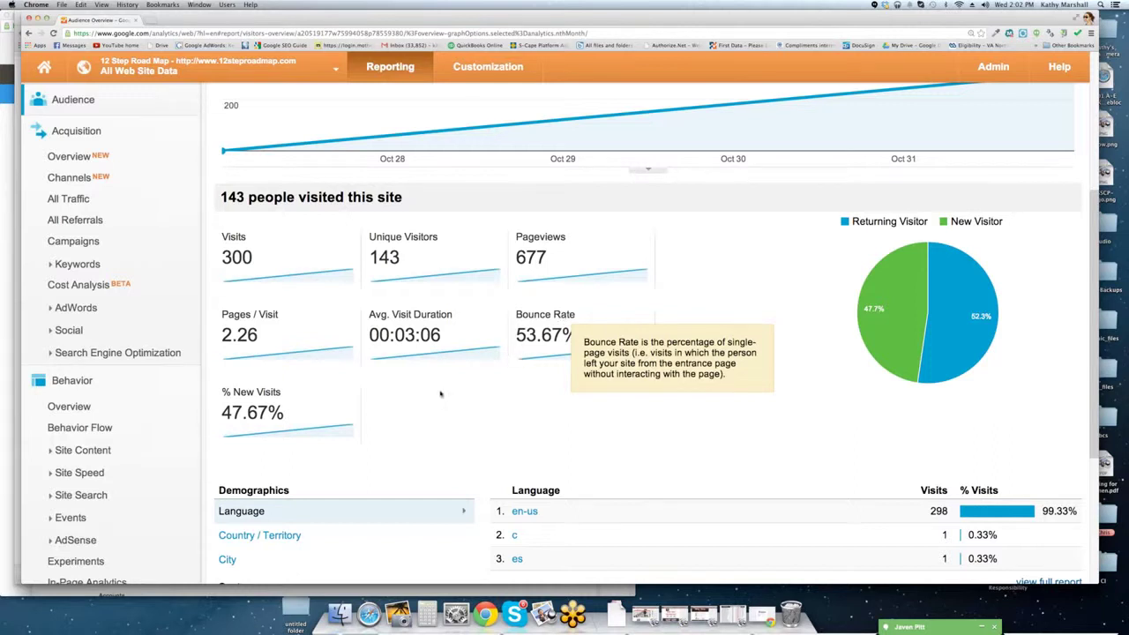
{"action": "scroll", "coordinate": [479, 393], "scroll_direction": "down", "scroll_amount": 3}
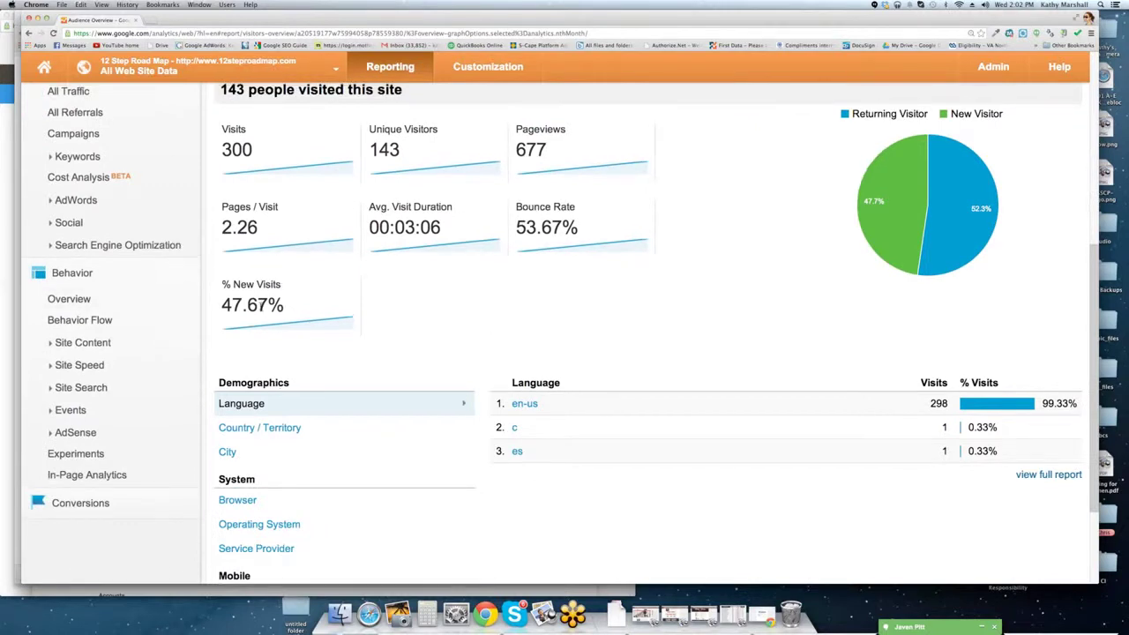
{"action": "scroll", "coordinate": [223, 296], "scroll_direction": "up", "scroll_amount": 1}
{"action": "mouse_move", "coordinate": [981, 233]}
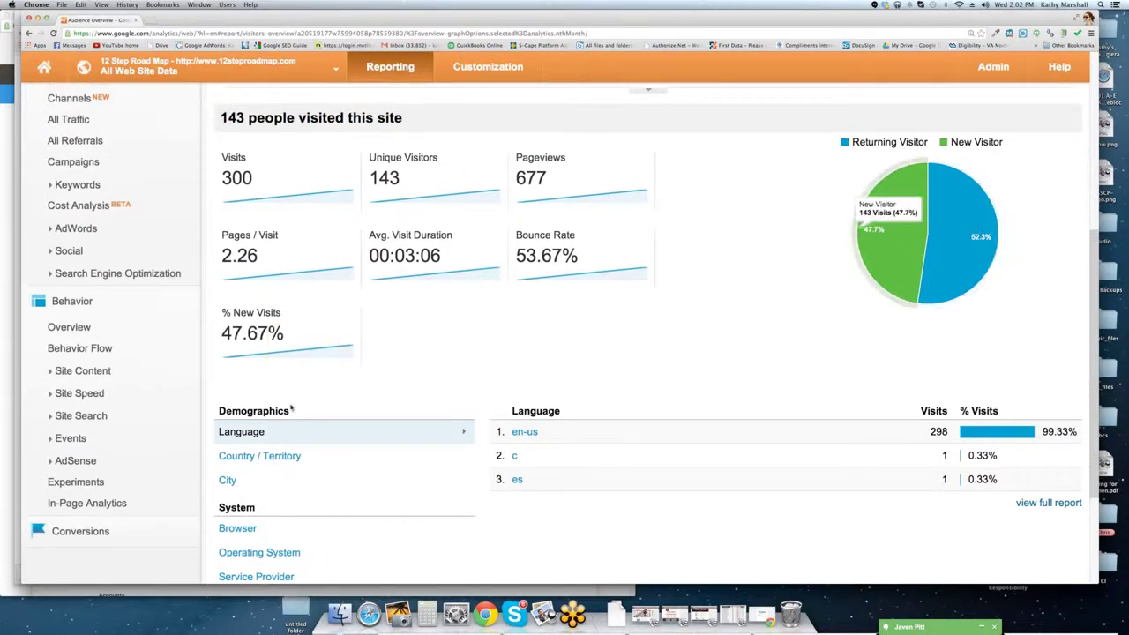
{"action": "mouse_move", "coordinate": [269, 316]}
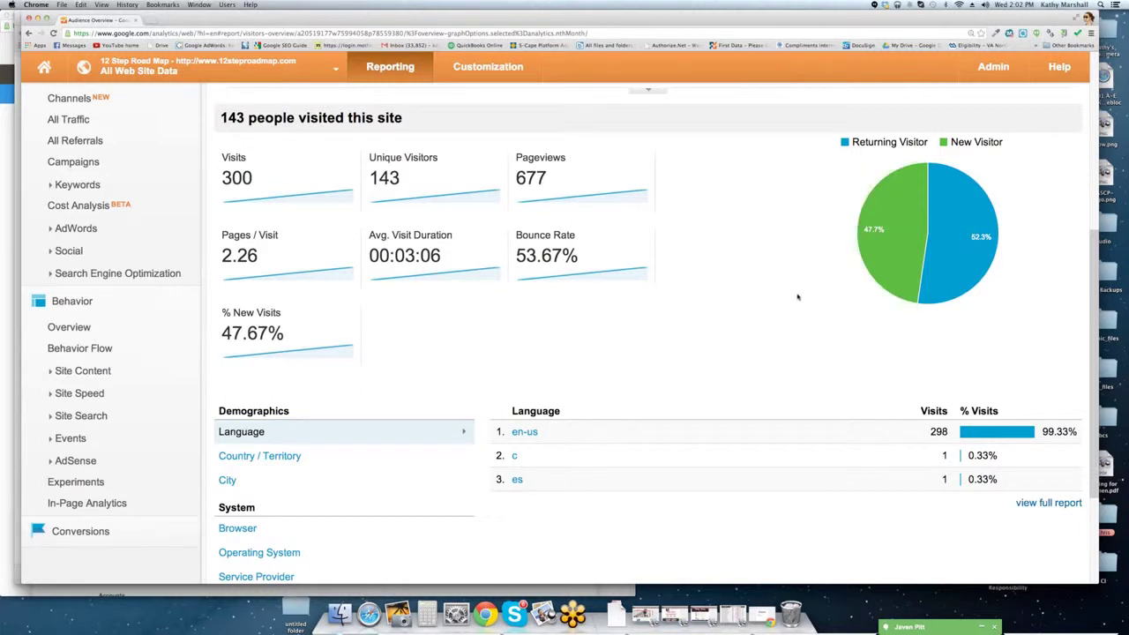
{"action": "mouse_move", "coordinate": [982, 196]}
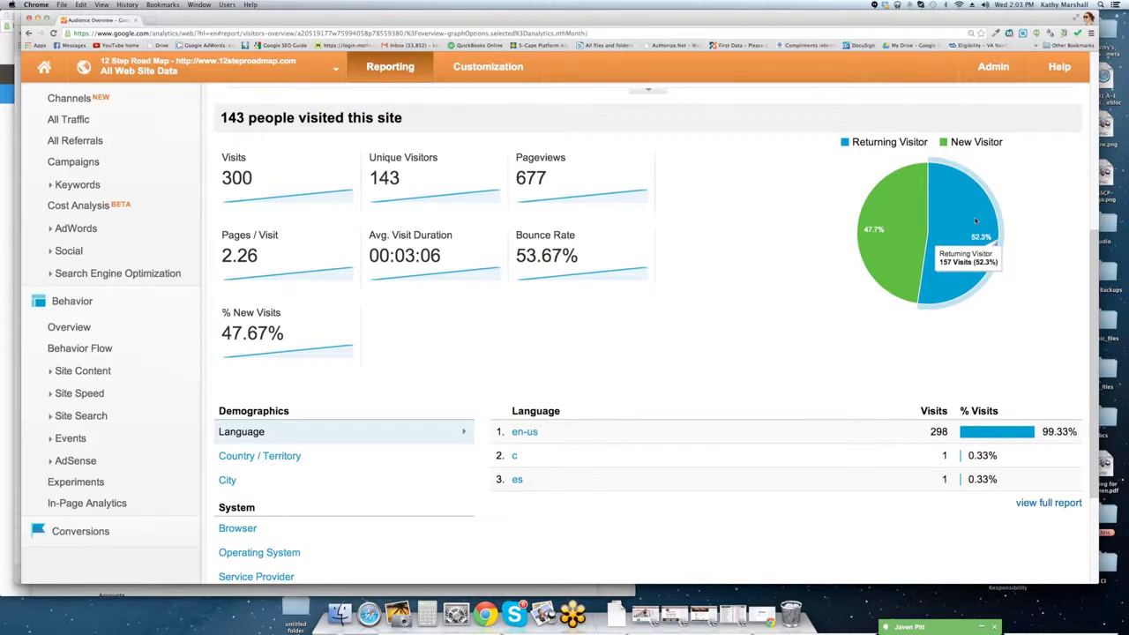
{"action": "mouse_move", "coordinate": [868, 227]}
{"action": "mouse_move", "coordinate": [907, 207]}
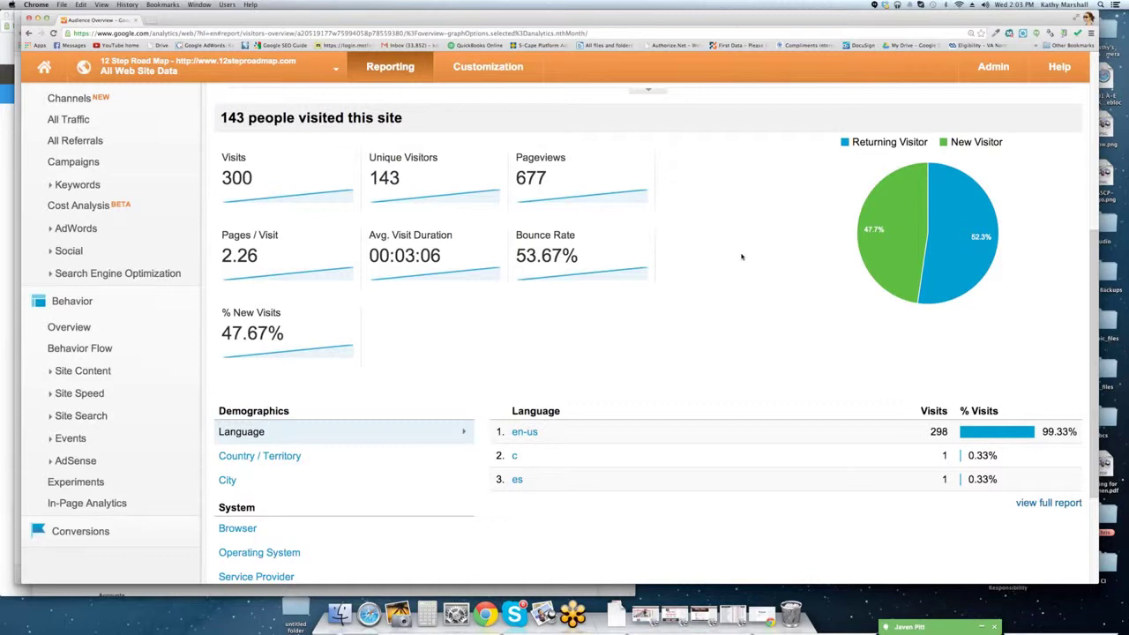
Break visits down by Country / Territory under Demographics, led by United States with 295.
{"action": "scroll", "coordinate": [711, 302], "scroll_direction": "down", "scroll_amount": 3}
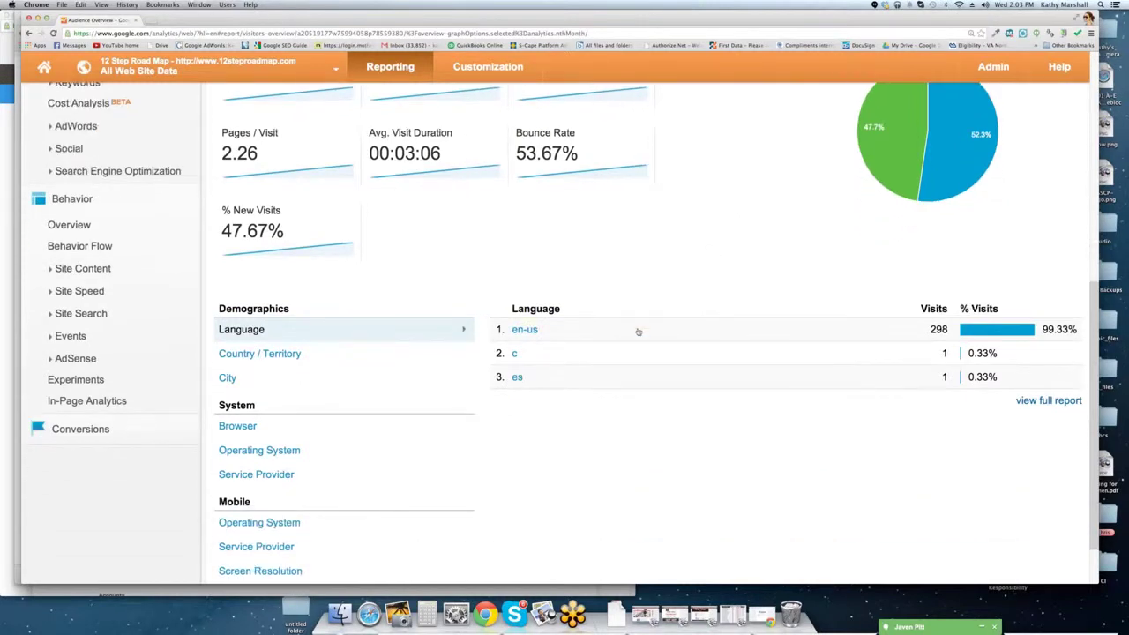
{"action": "scroll", "coordinate": [630, 348], "scroll_direction": "down", "scroll_amount": 1}
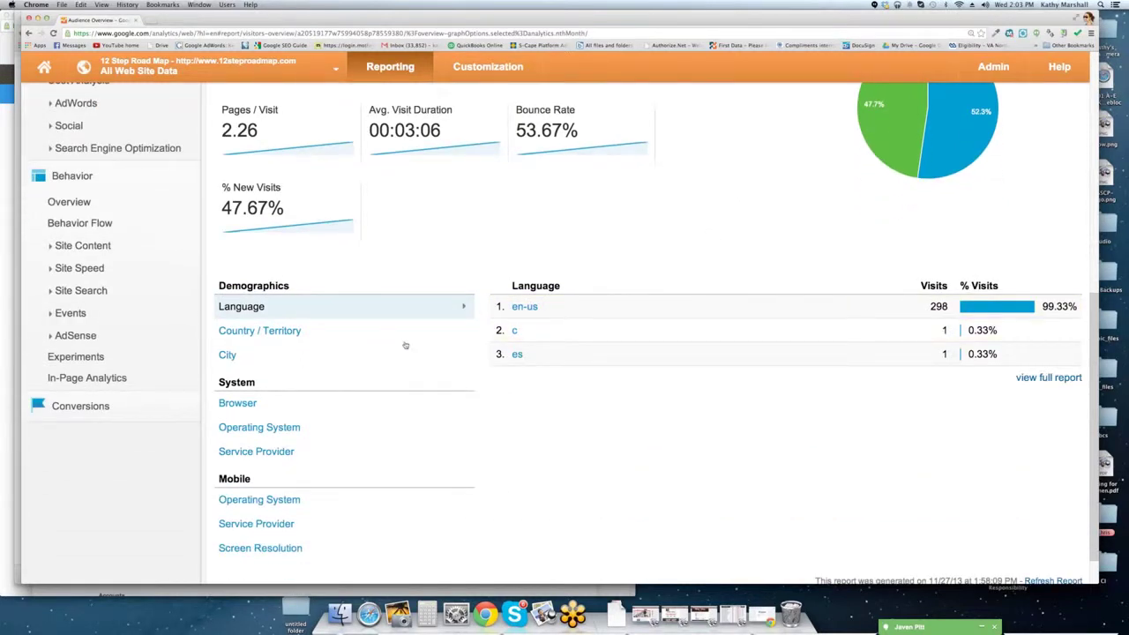
{"action": "scroll", "coordinate": [239, 408], "scroll_direction": "down", "scroll_amount": 1}
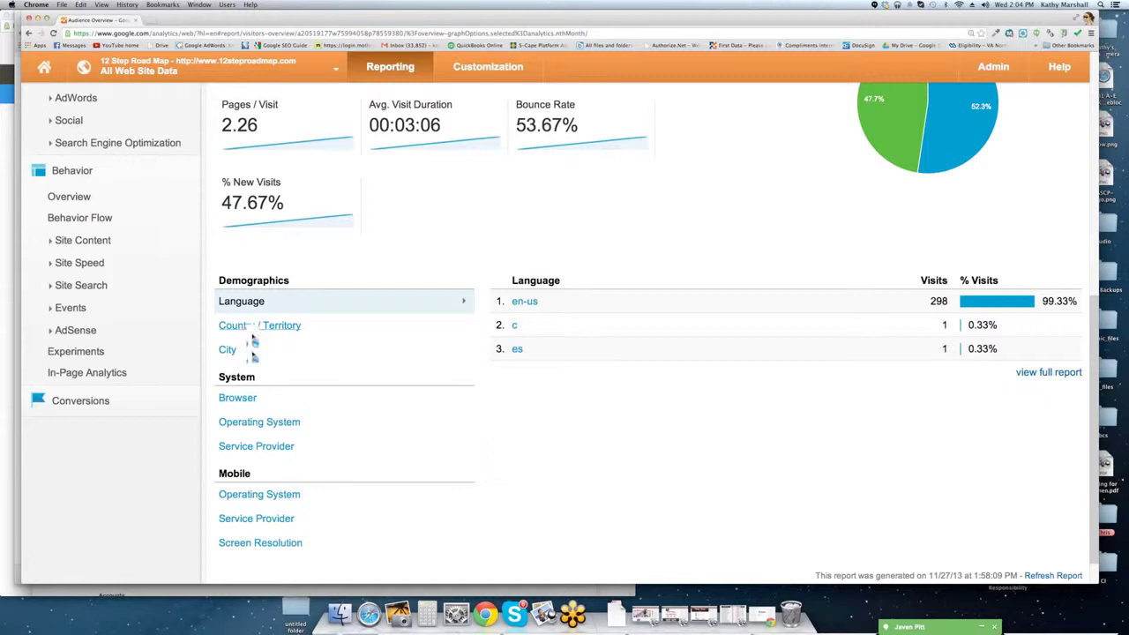
{"action": "left_click", "coordinate": [255, 326]}
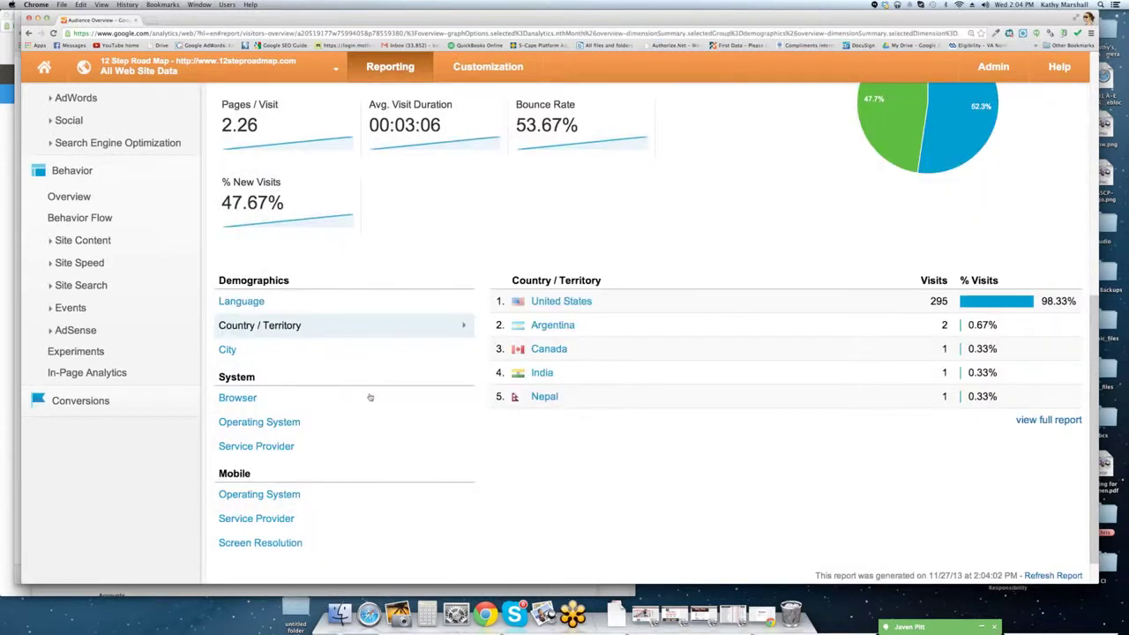
Drill from United States into regions, then into Texas cities led by Plano 39, Mesquite 26, Richardson 22.
{"action": "left_click", "coordinate": [579, 301]}
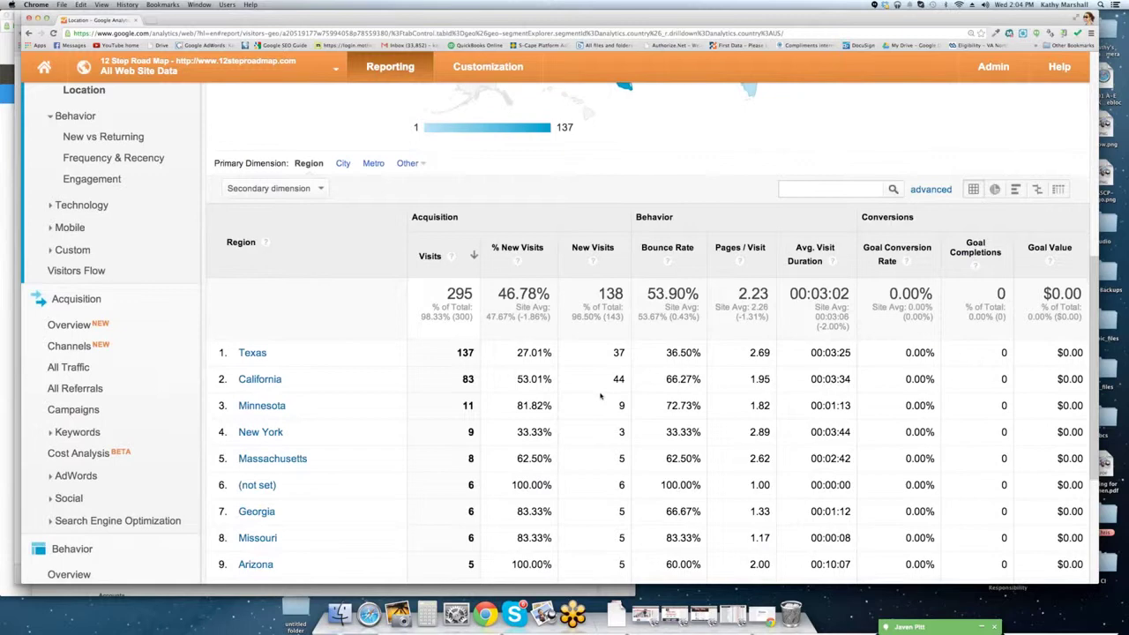
{"action": "scroll", "coordinate": [602, 395], "scroll_direction": "down", "scroll_amount": 2}
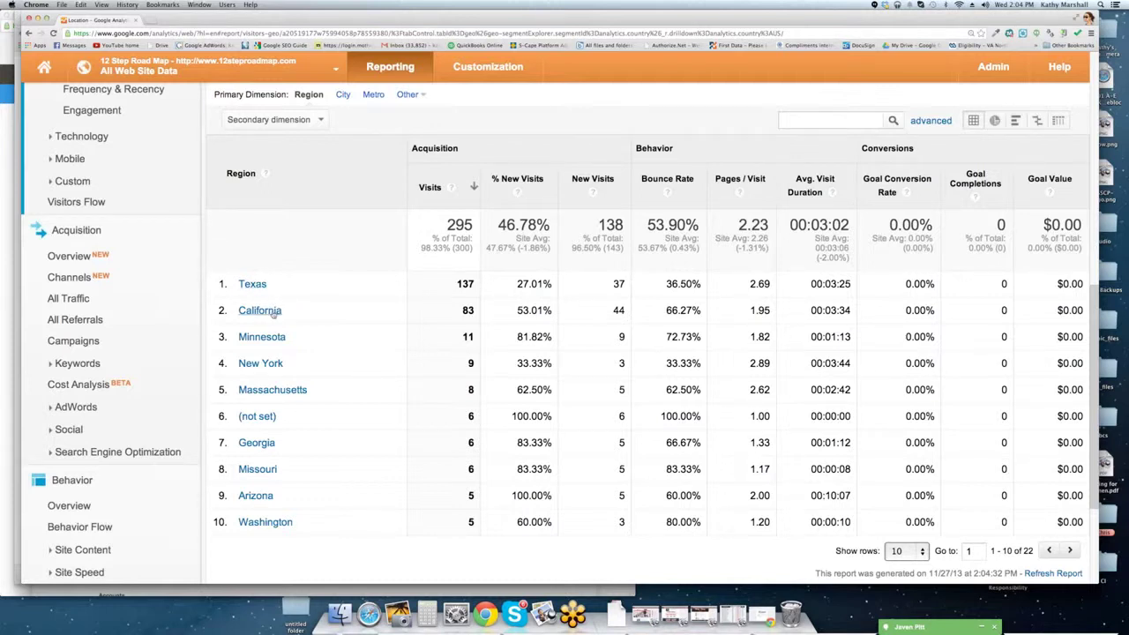
{"action": "left_click_drag", "start_coordinate": [222, 275], "coordinate": [582, 314]}
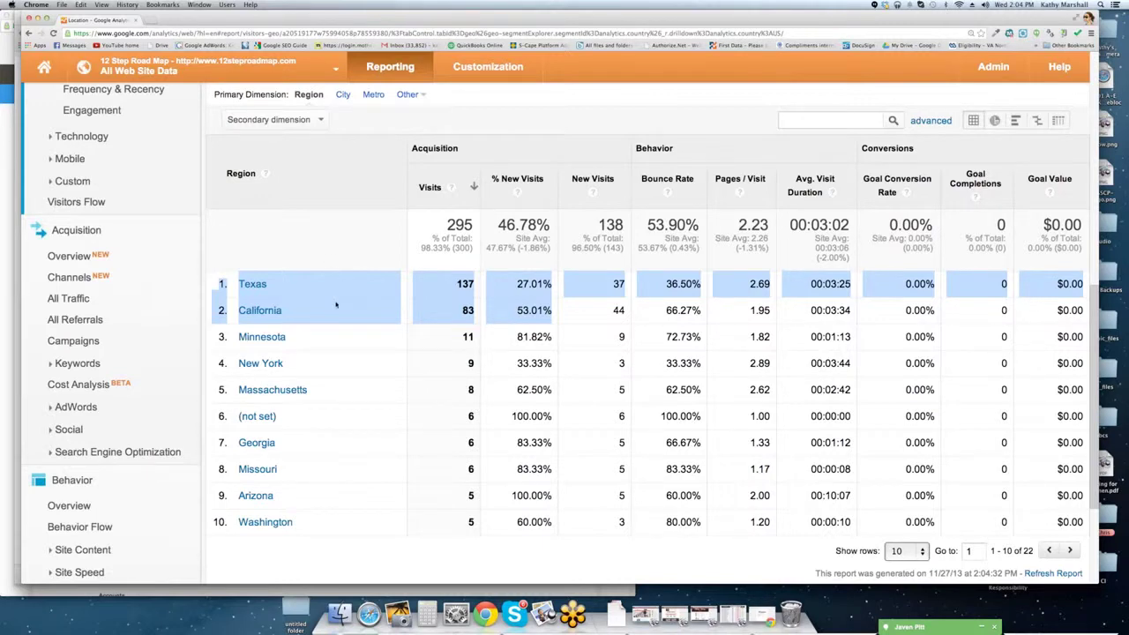
{"action": "left_click", "coordinate": [254, 286]}
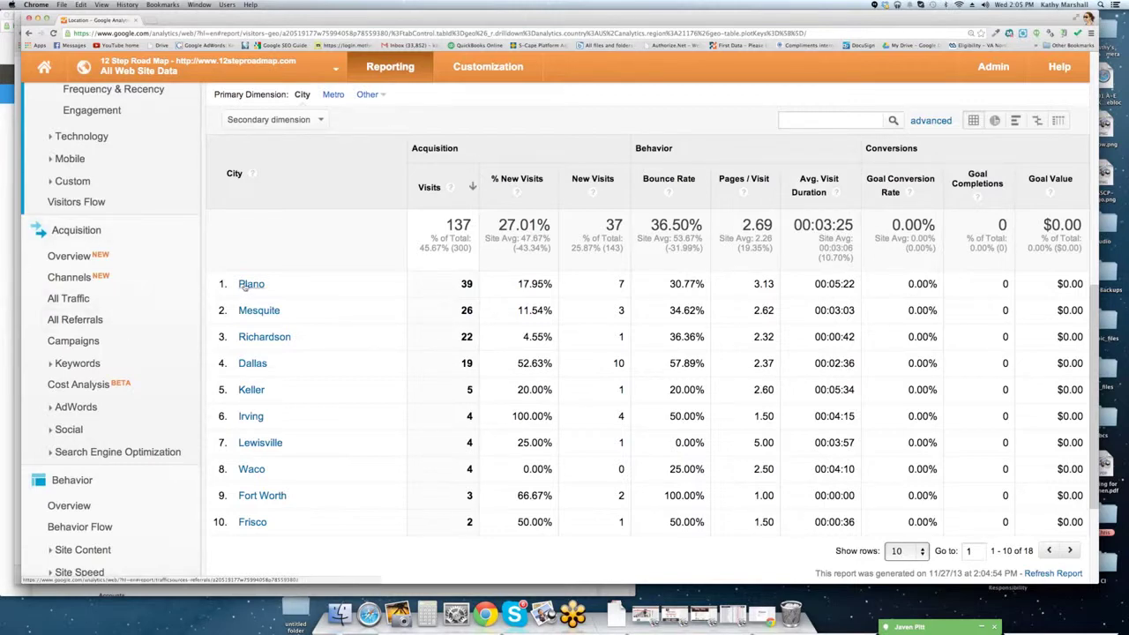
{"action": "scroll", "coordinate": [80, 279], "scroll_direction": "up", "scroll_amount": 1}
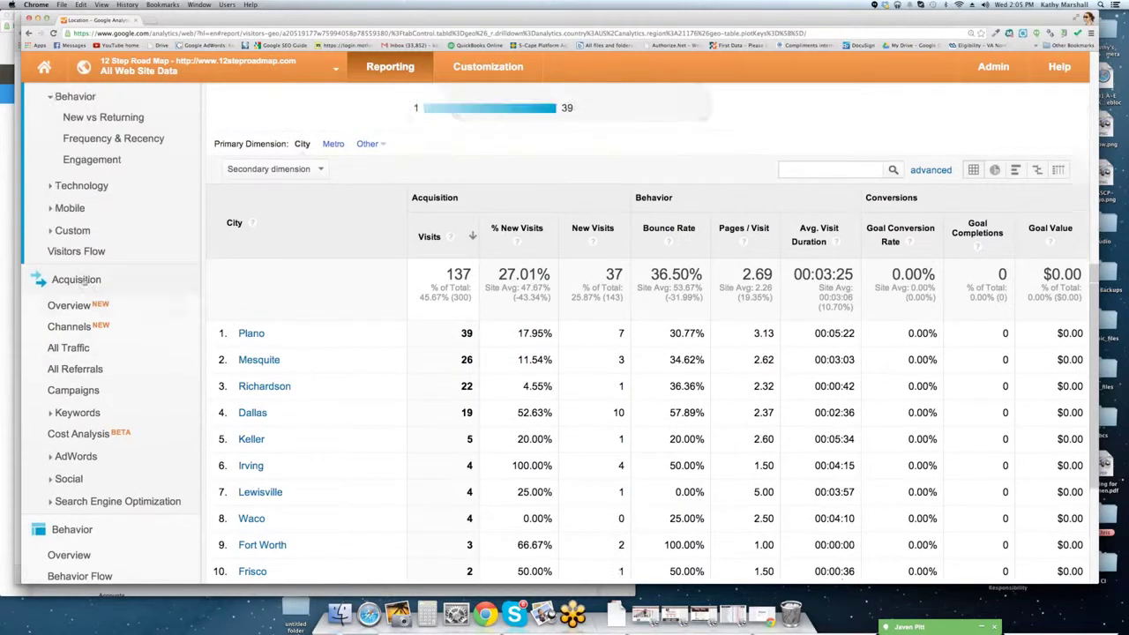
Switch the Texas Location report from the map to the Explorer daily Visits chart.
{"action": "scroll", "coordinate": [79, 278], "scroll_direction": "up", "scroll_amount": 2}
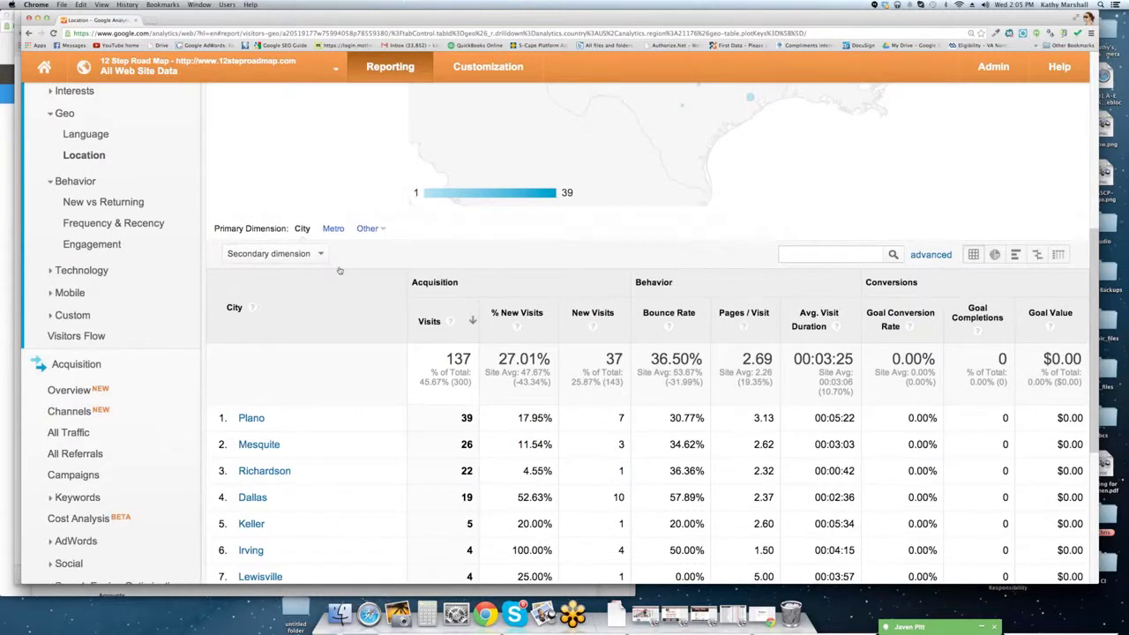
{"action": "scroll", "coordinate": [340, 271], "scroll_direction": "up", "scroll_amount": 7}
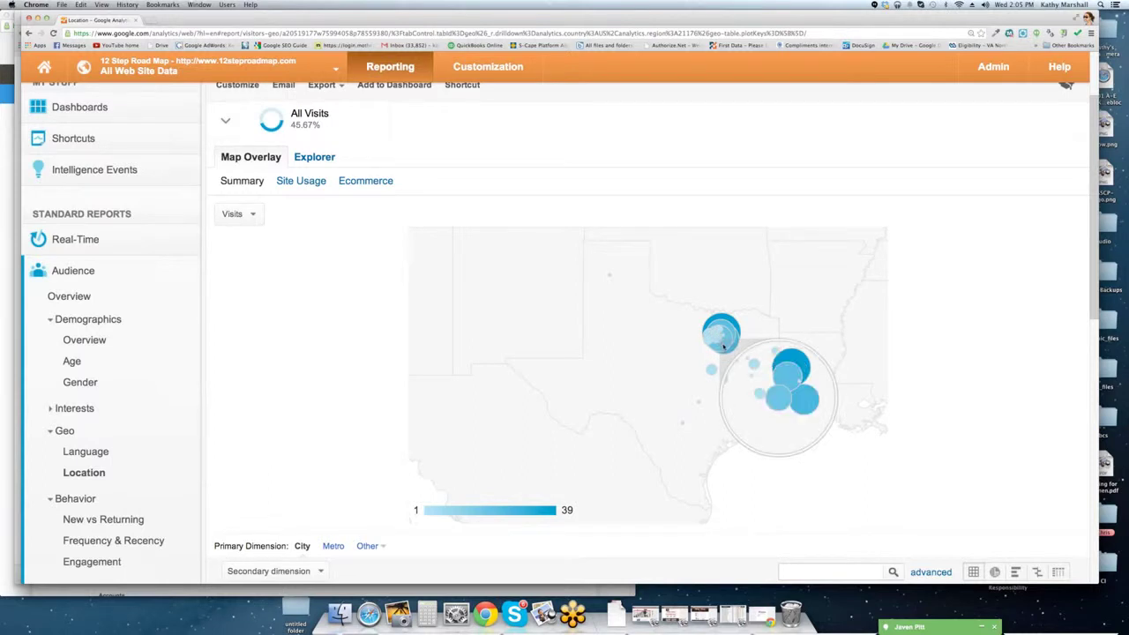
{"action": "scroll", "coordinate": [304, 222], "scroll_direction": "up", "scroll_amount": 1}
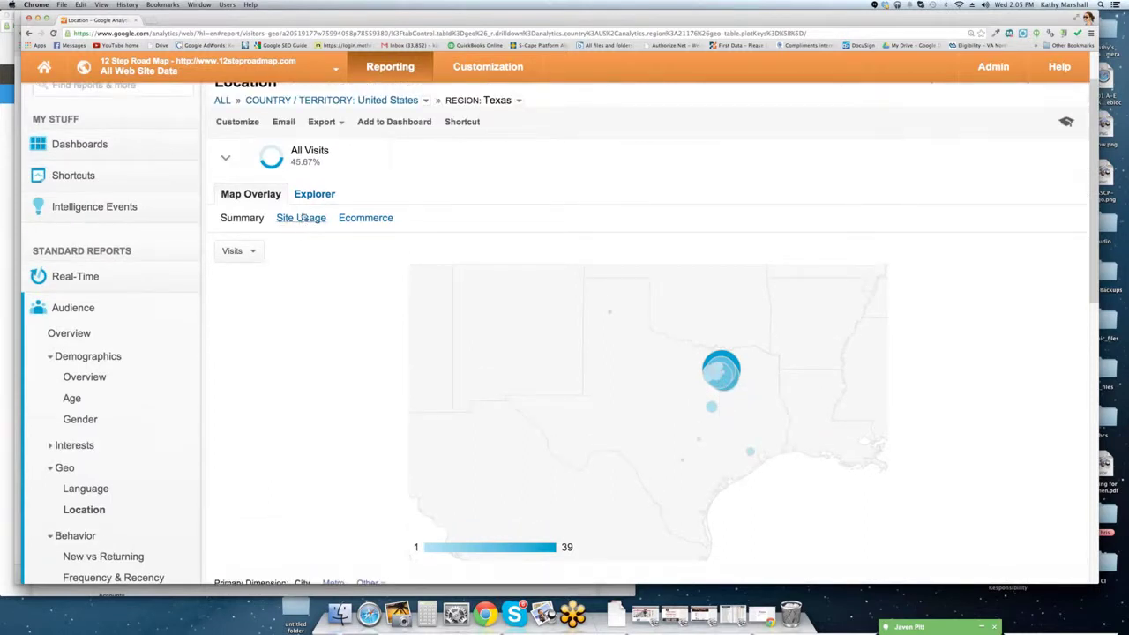
{"action": "left_click", "coordinate": [314, 194]}
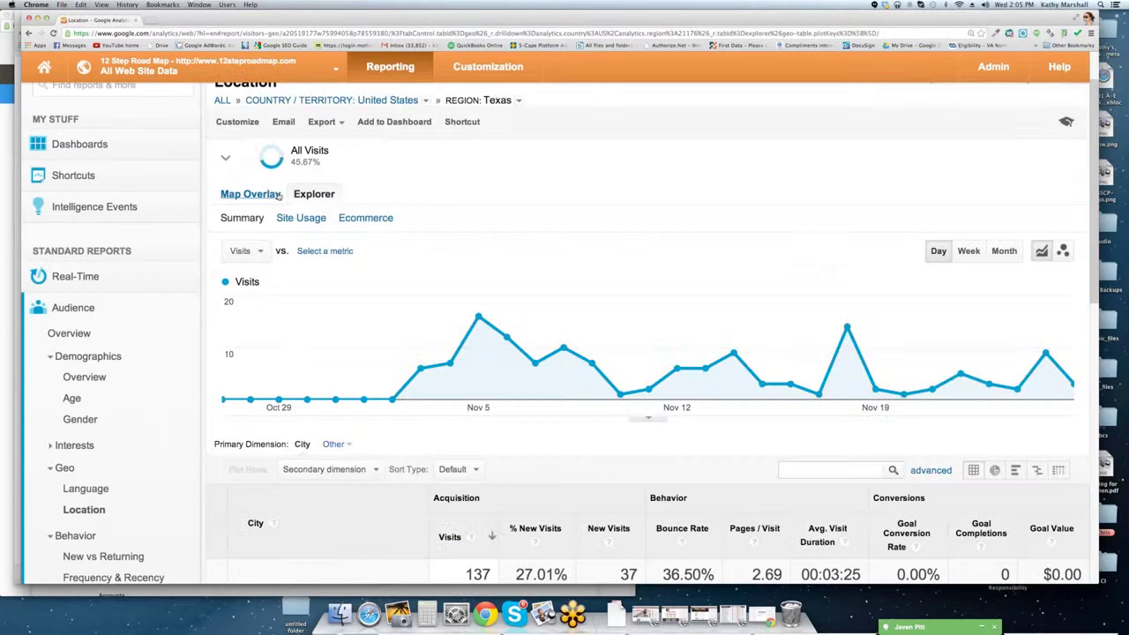
Highlight the Location title and Texas breadcrumb text above the chart.
{"action": "scroll", "coordinate": [318, 265], "scroll_direction": "down", "scroll_amount": 3}
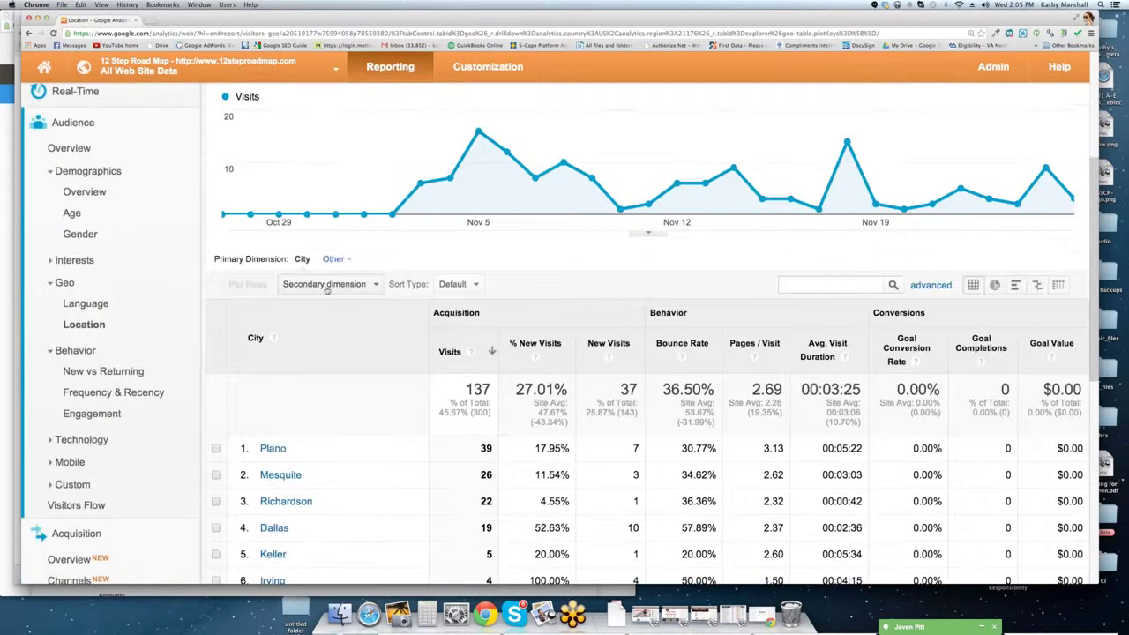
{"action": "scroll", "coordinate": [326, 291], "scroll_direction": "down", "scroll_amount": 1}
{"action": "scroll", "coordinate": [423, 273], "scroll_direction": "up", "scroll_amount": 3}
{"action": "mouse_move", "coordinate": [473, 262]}
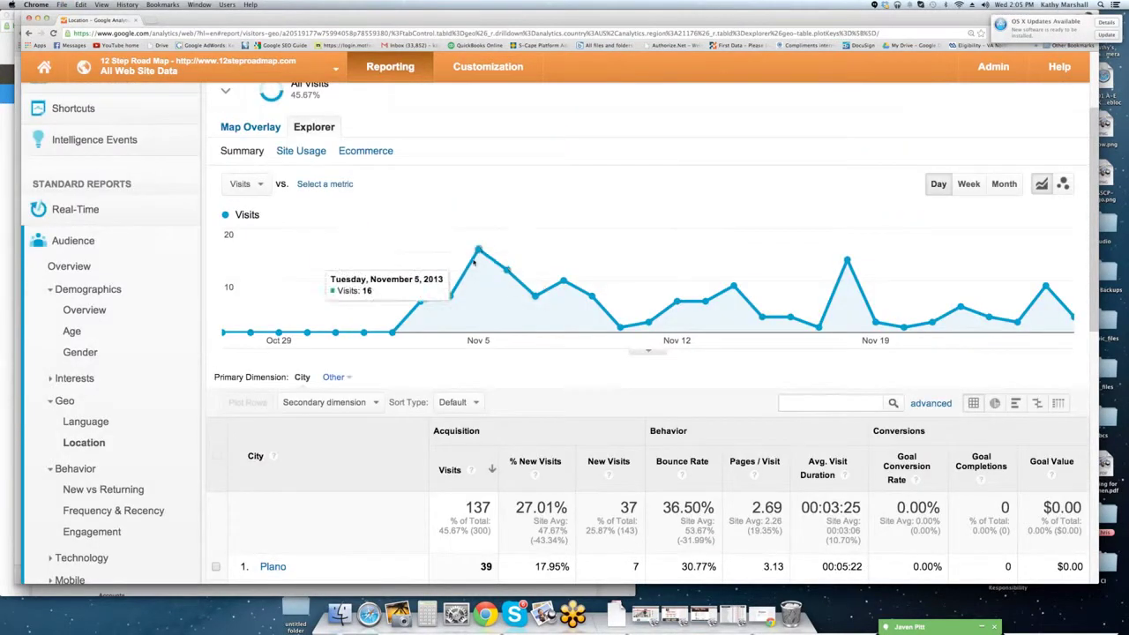
{"action": "scroll", "coordinate": [192, 282], "scroll_direction": "up", "scroll_amount": 1}
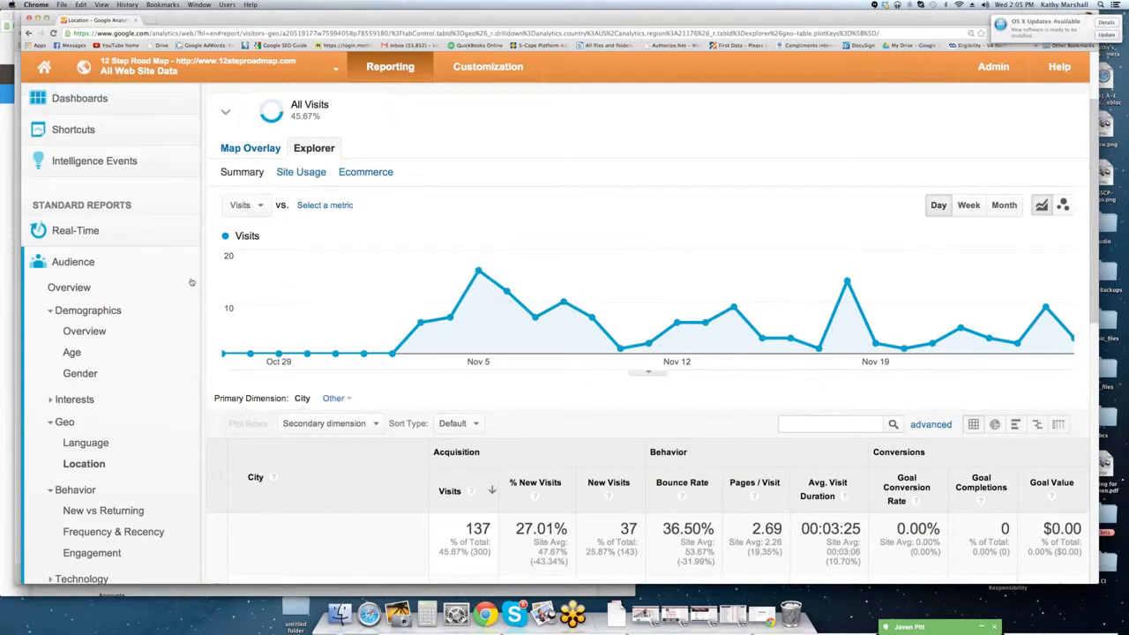
{"action": "scroll", "coordinate": [191, 282], "scroll_direction": "up", "scroll_amount": 2}
{"action": "left_click_drag", "start_coordinate": [215, 148], "coordinate": [522, 172]}
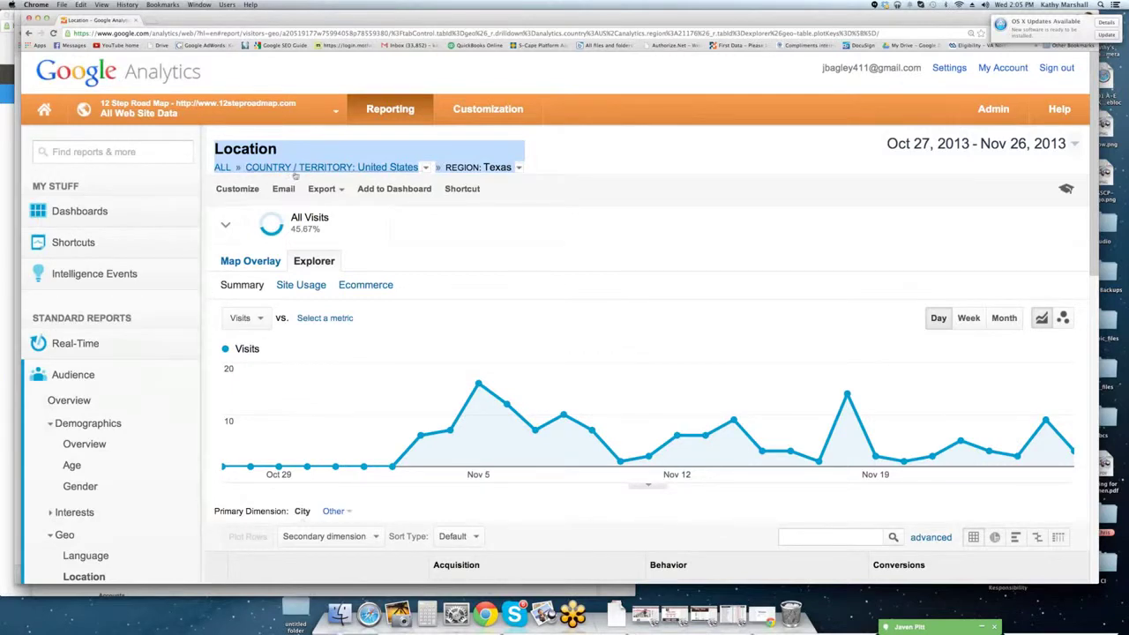
{"action": "scroll", "coordinate": [104, 324], "scroll_direction": "down", "scroll_amount": 2}
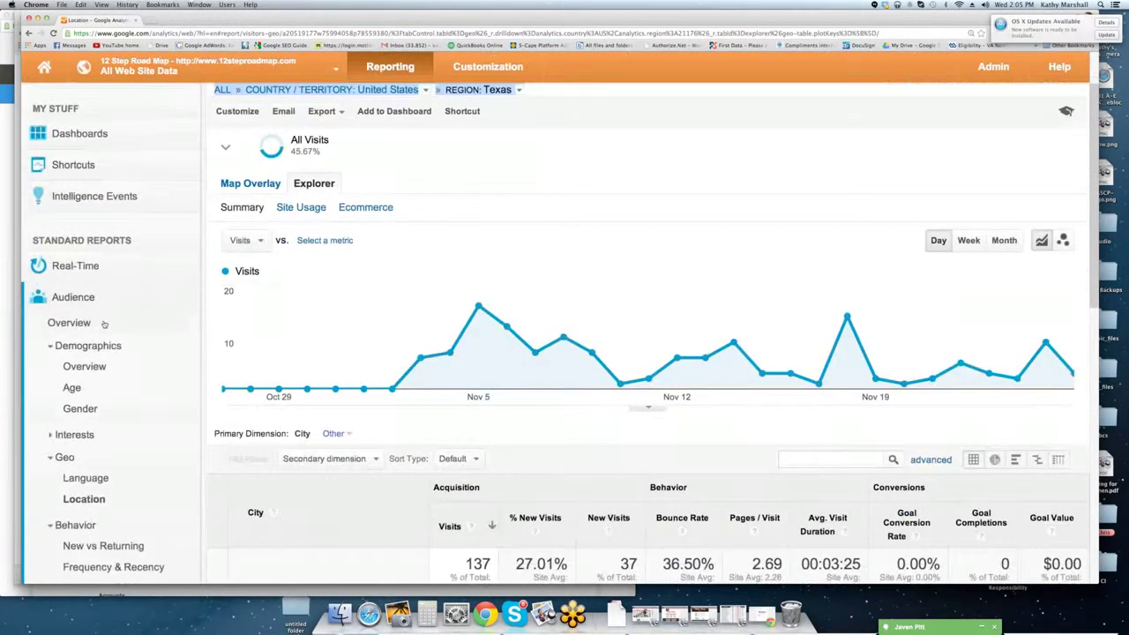
{"action": "scroll", "coordinate": [104, 324], "scroll_direction": "down", "scroll_amount": 1}
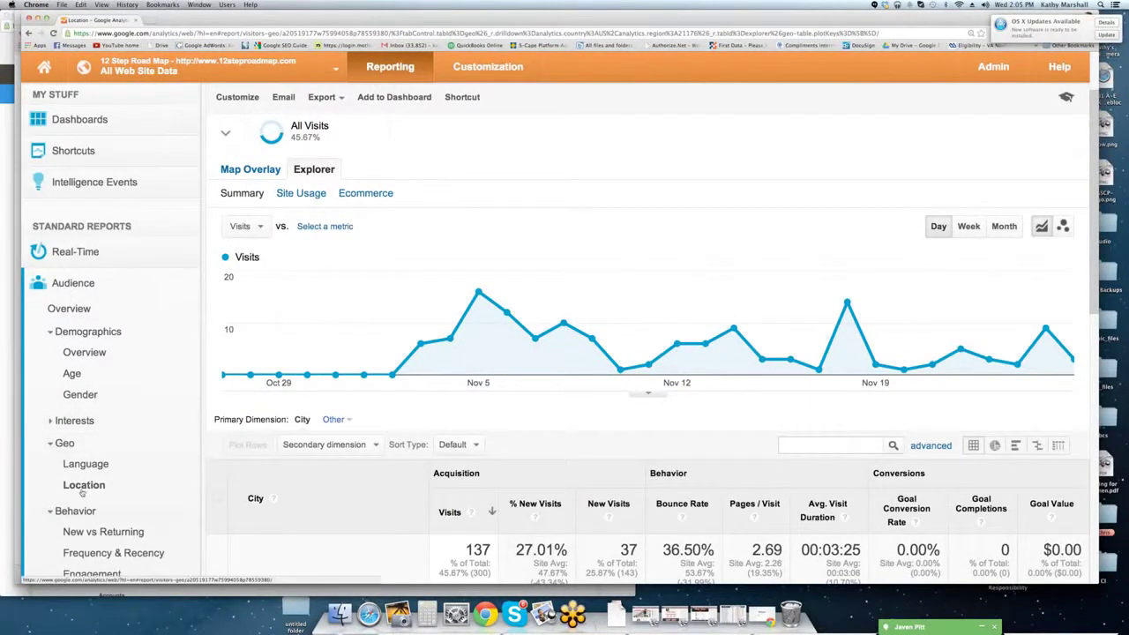
View the visits-by-language report and expand the Acquisition and Behavior sidebar categories.
{"action": "left_click", "coordinate": [104, 465]}
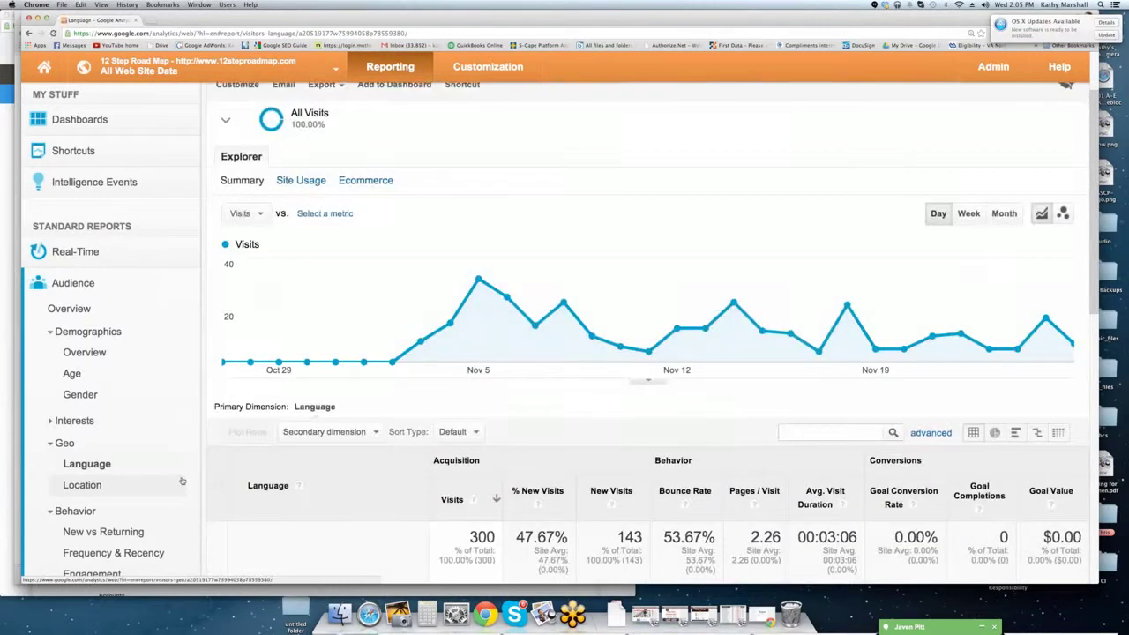
{"action": "scroll", "coordinate": [293, 475], "scroll_direction": "down", "scroll_amount": 3}
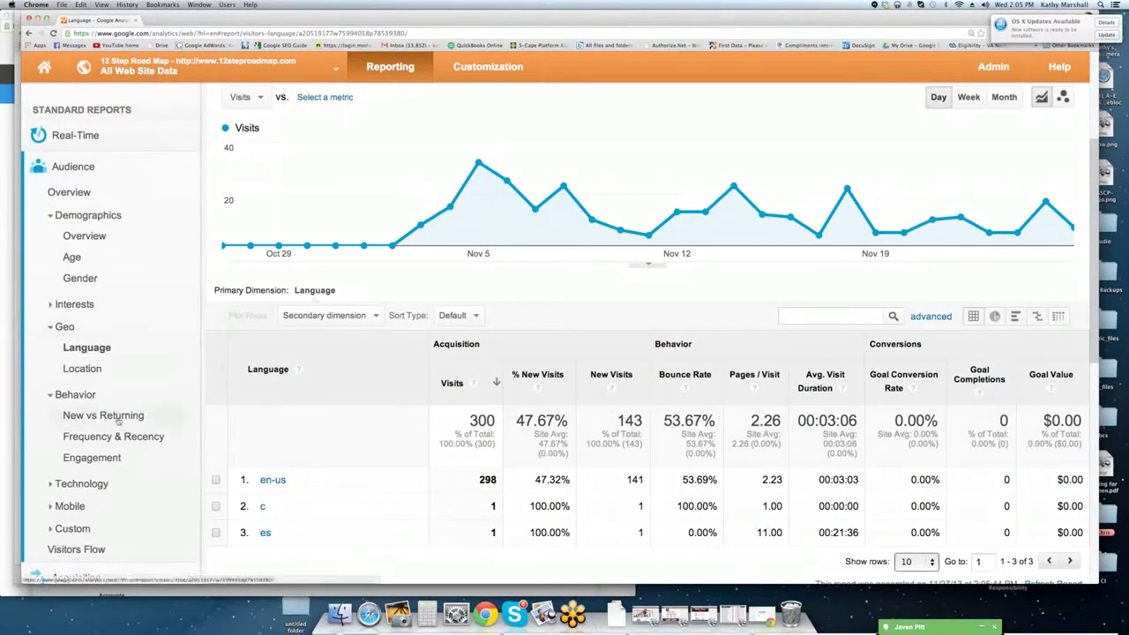
{"action": "scroll", "coordinate": [118, 420], "scroll_direction": "up", "scroll_amount": 1}
{"action": "scroll", "coordinate": [119, 418], "scroll_direction": "up", "scroll_amount": 1}
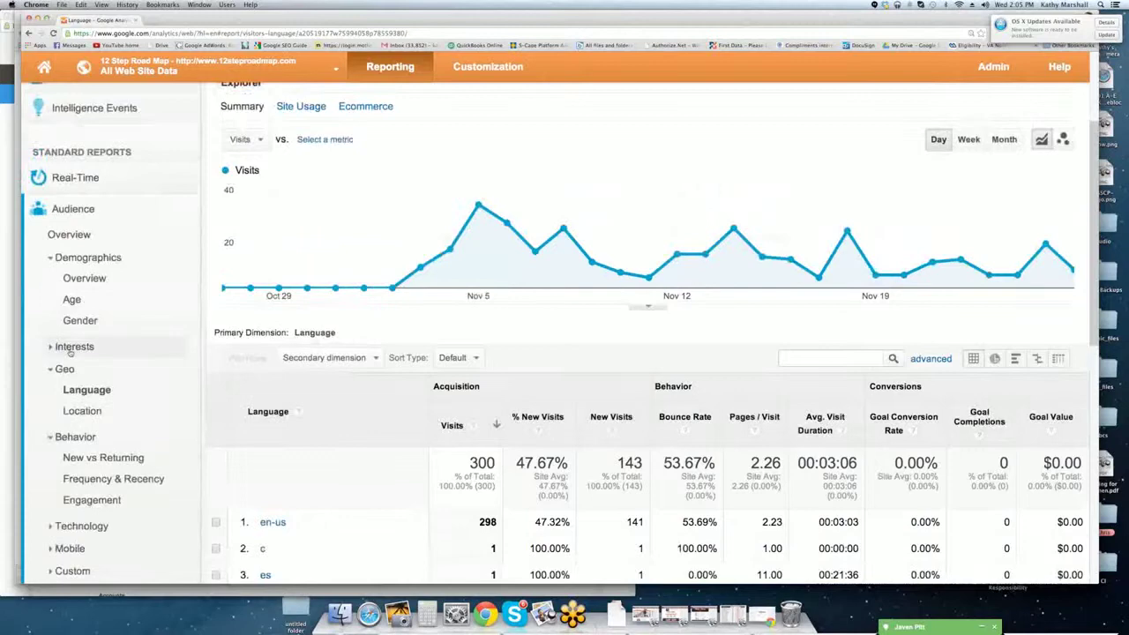
{"action": "left_click", "coordinate": [73, 212]}
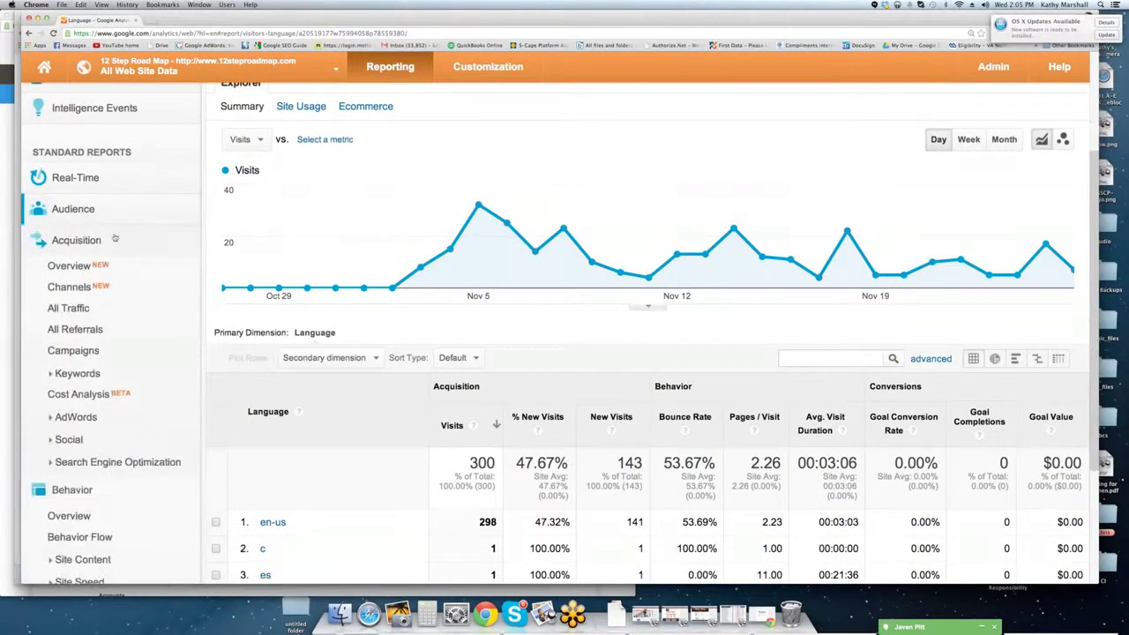
{"action": "left_click", "coordinate": [89, 240]}
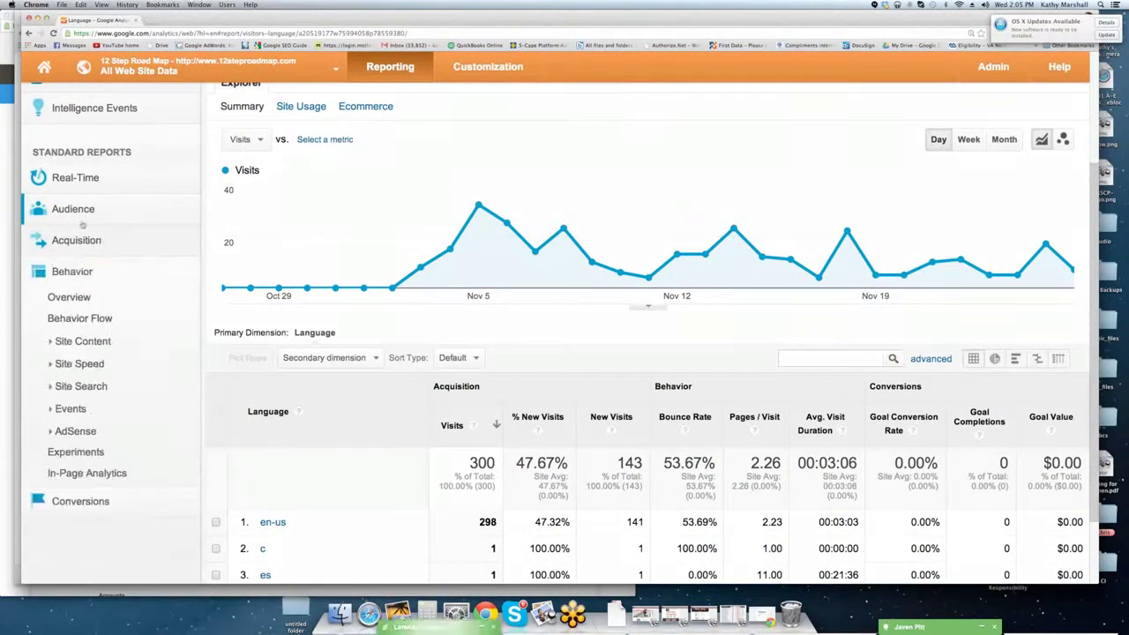
{"action": "left_click", "coordinate": [74, 273]}
Open the Real-Time Overview report, showing 0 active visitors.
{"action": "scroll", "coordinate": [123, 340], "scroll_direction": "up", "scroll_amount": 2}
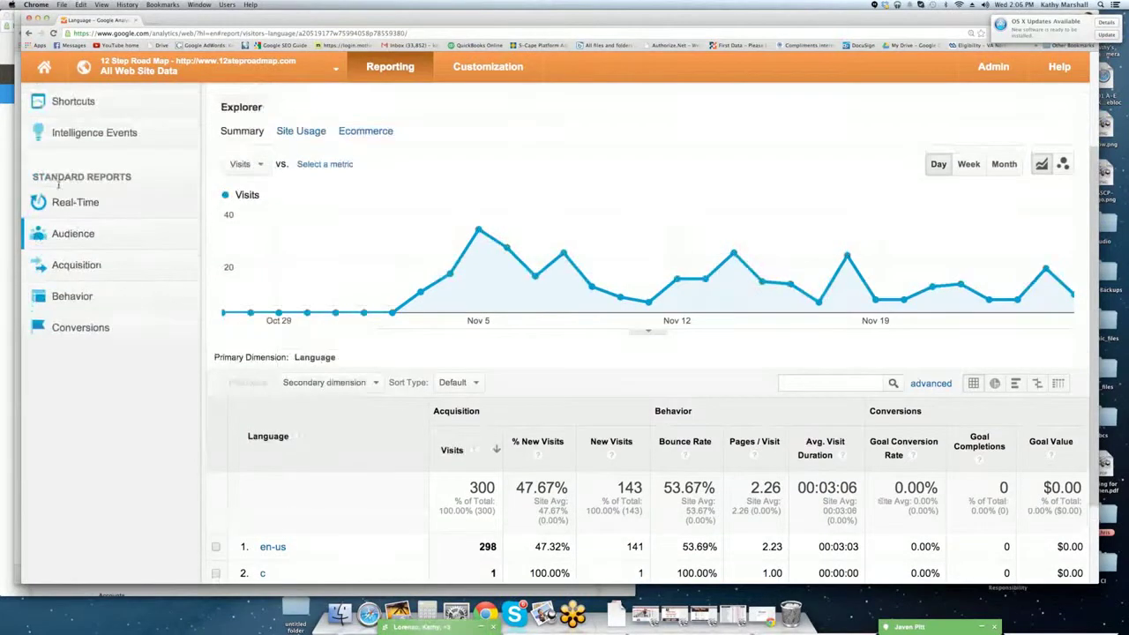
{"action": "scroll", "coordinate": [130, 361], "scroll_direction": "up", "scroll_amount": 4}
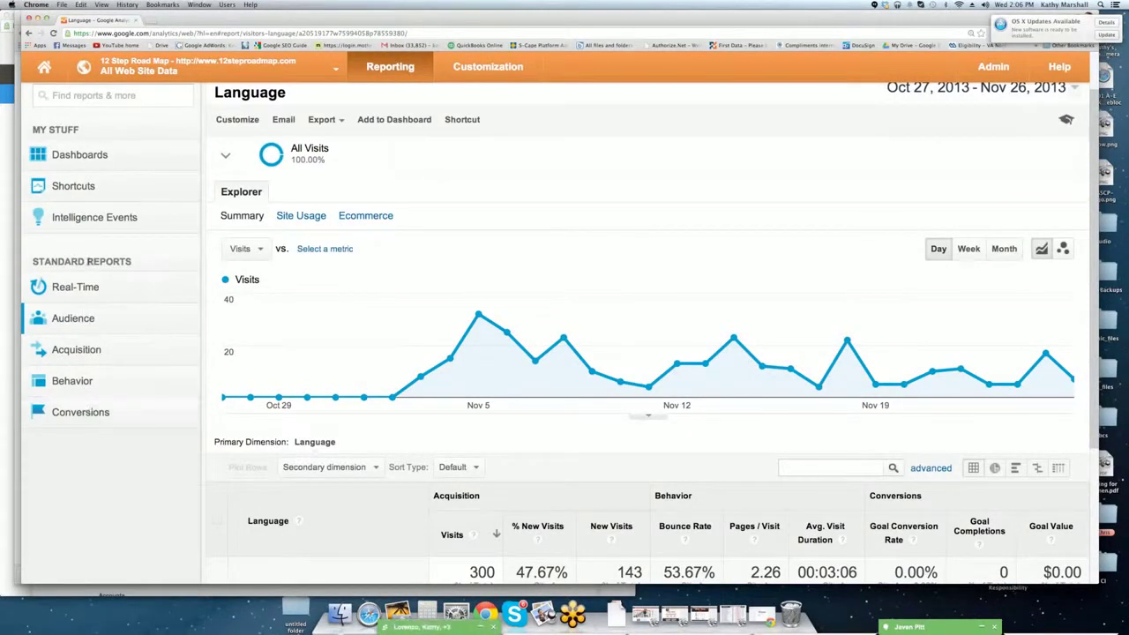
{"action": "scroll", "coordinate": [86, 283], "scroll_direction": "up", "scroll_amount": 3}
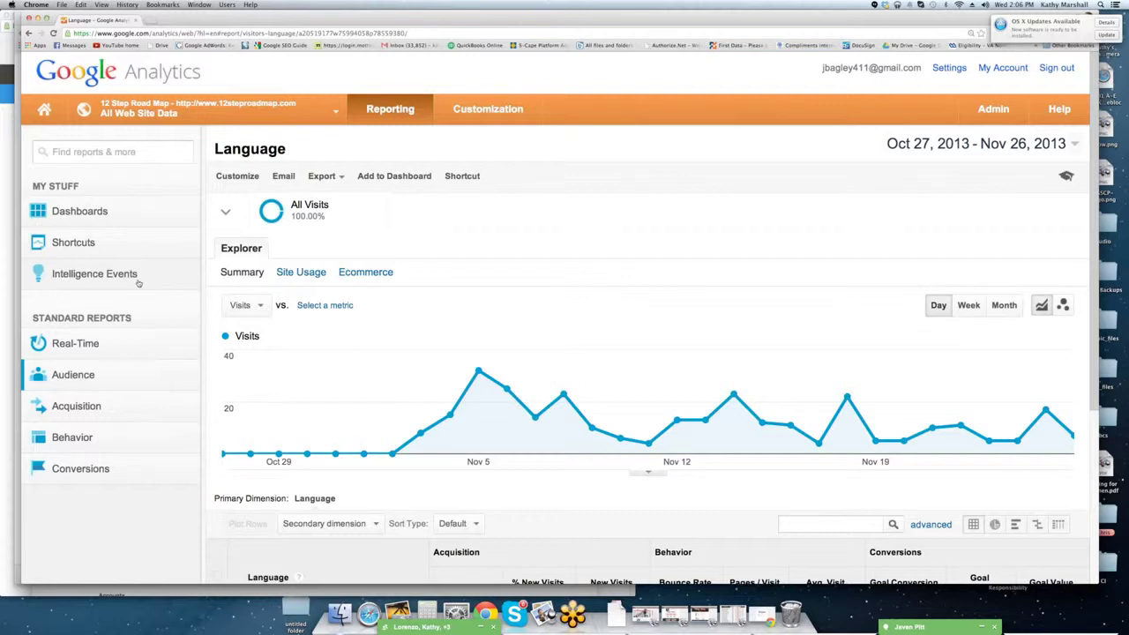
{"action": "left_click", "coordinate": [88, 346]}
{"action": "left_click", "coordinate": [89, 374]}
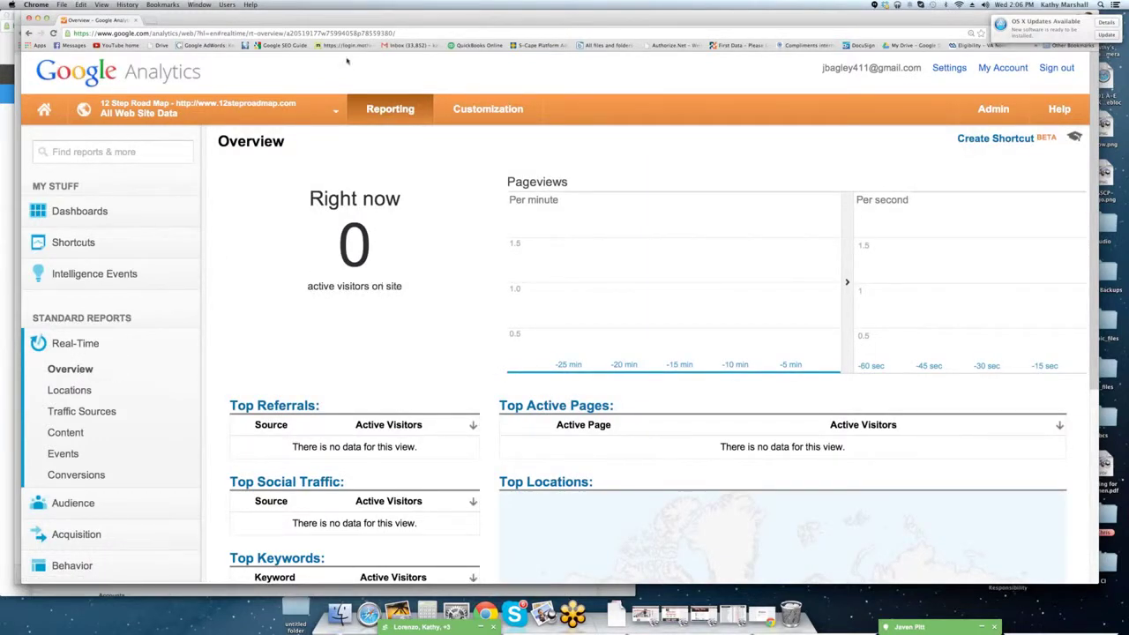
Load 12steproadmap.com in a new browser tab.
{"action": "left_click", "coordinate": [153, 20]}
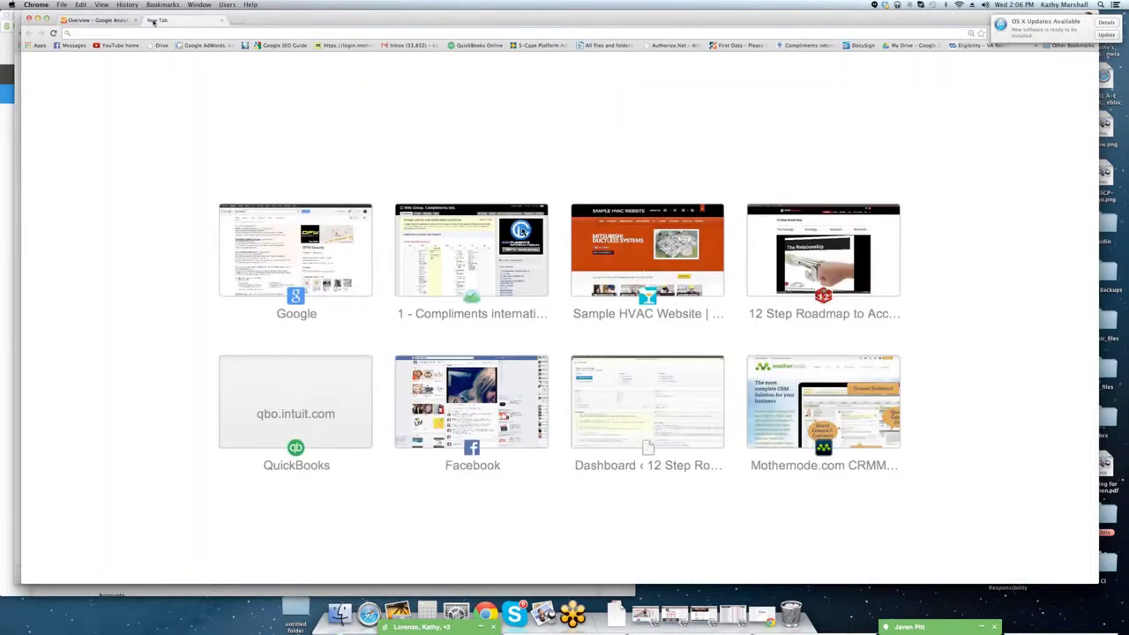
{"action": "type", "text": "1"}
{"action": "key", "text": "Return"}
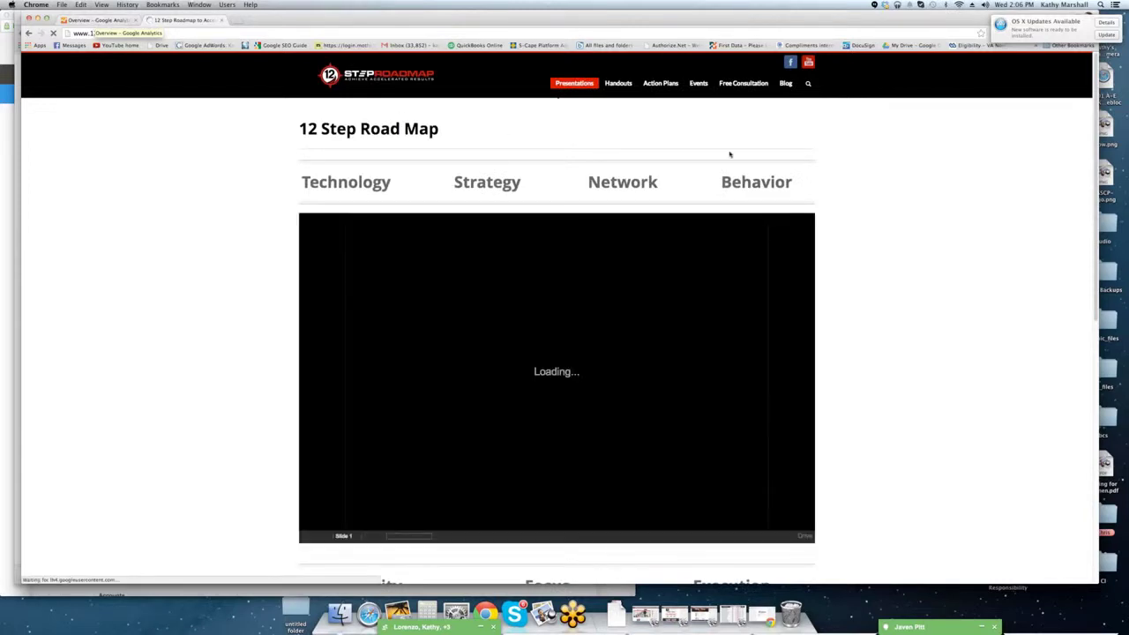
Browse the site's menu, then return to Analytics, now showing 1 active desktop visitor.
{"action": "scroll", "coordinate": [231, 303], "scroll_direction": "down", "scroll_amount": 5}
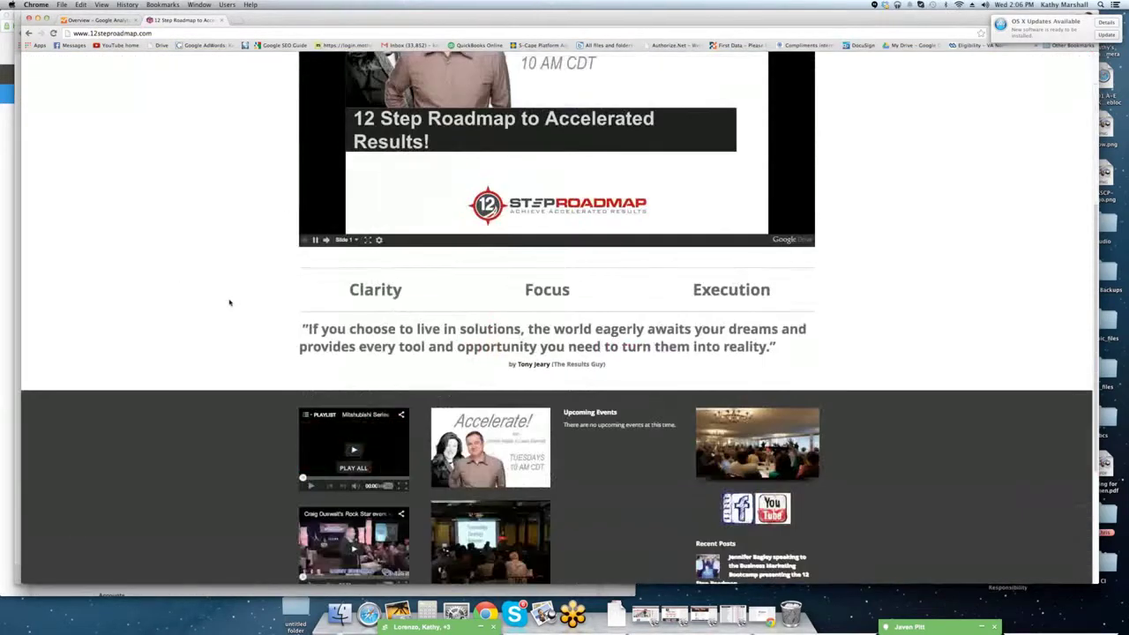
{"action": "scroll", "coordinate": [228, 303], "scroll_direction": "down", "scroll_amount": 2}
{"action": "scroll", "coordinate": [227, 303], "scroll_direction": "up", "scroll_amount": 7}
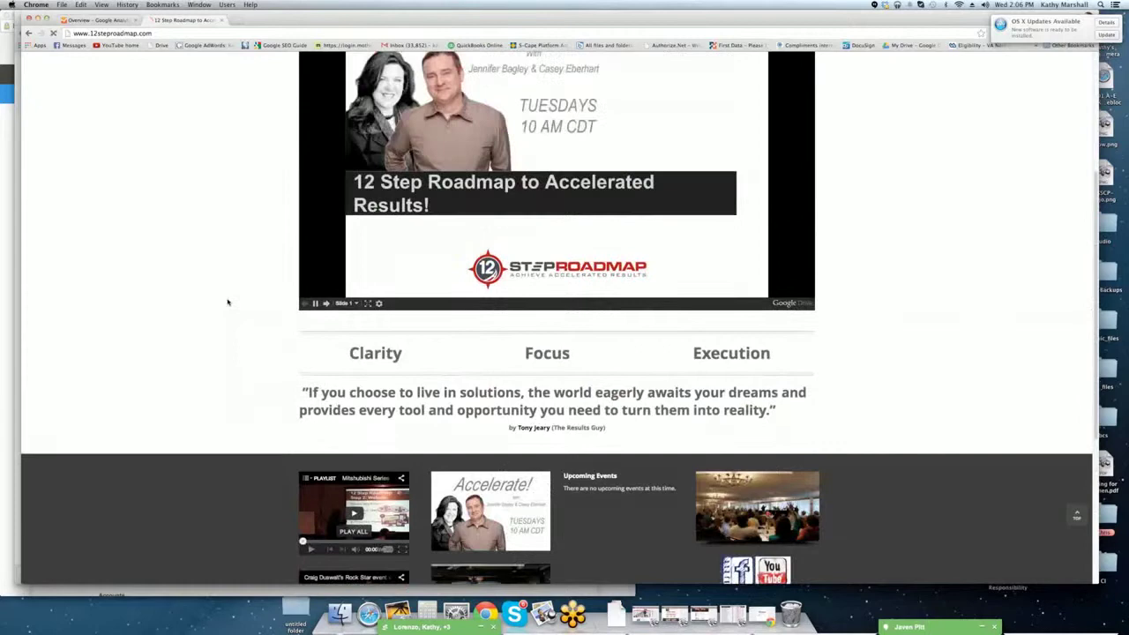
{"action": "mouse_move", "coordinate": [660, 84]}
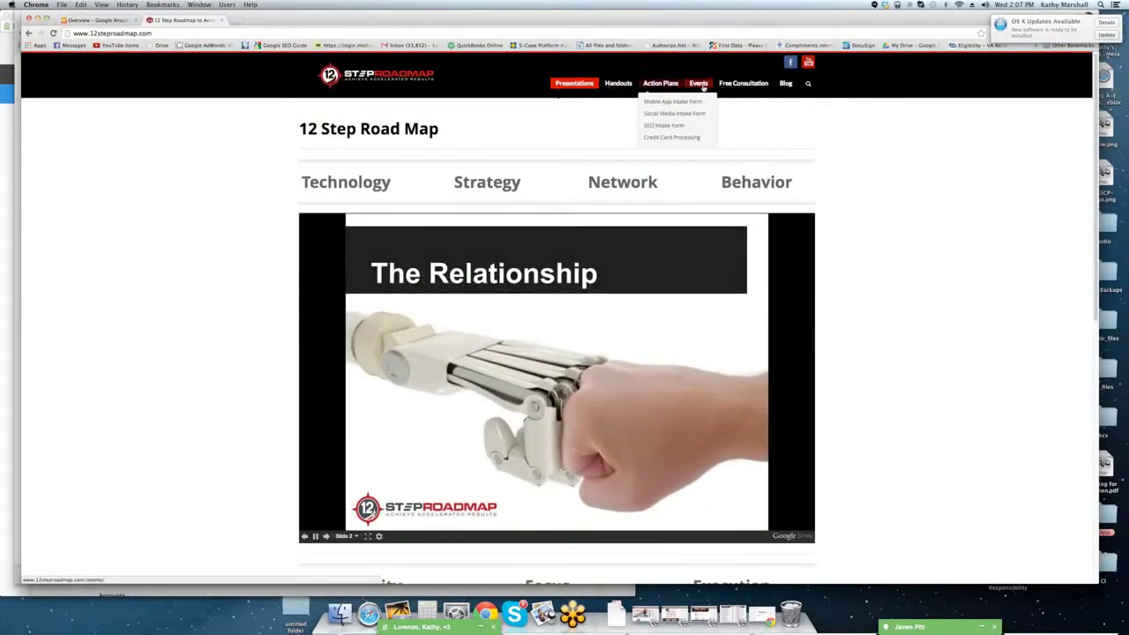
{"action": "mouse_move", "coordinate": [742, 81]}
{"action": "mouse_move", "coordinate": [749, 104]}
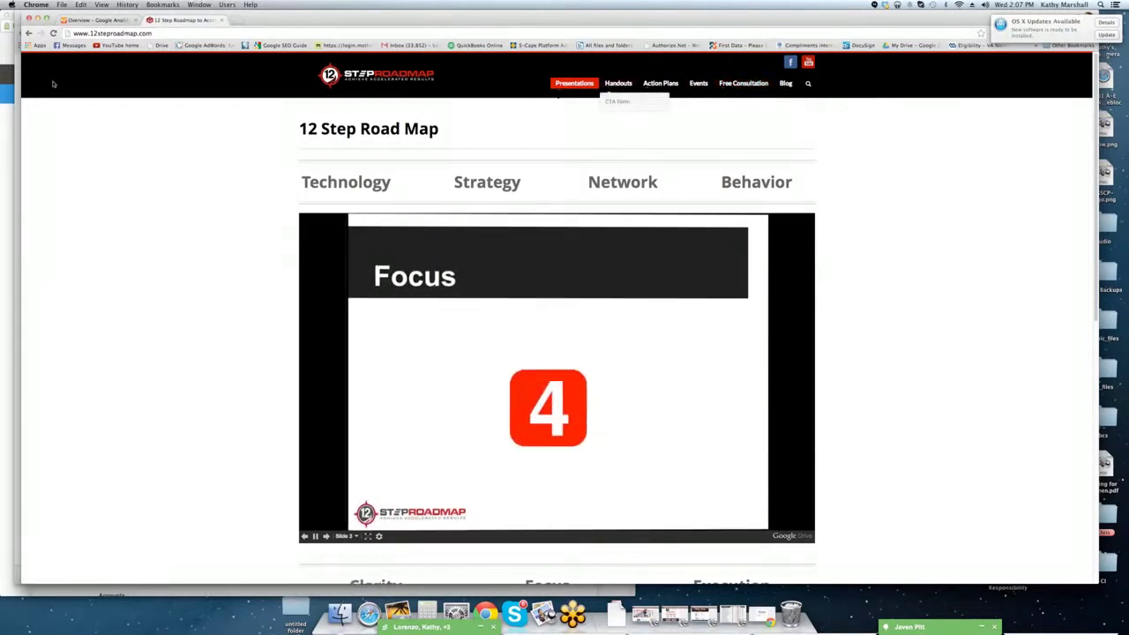
{"action": "left_click", "coordinate": [89, 20]}
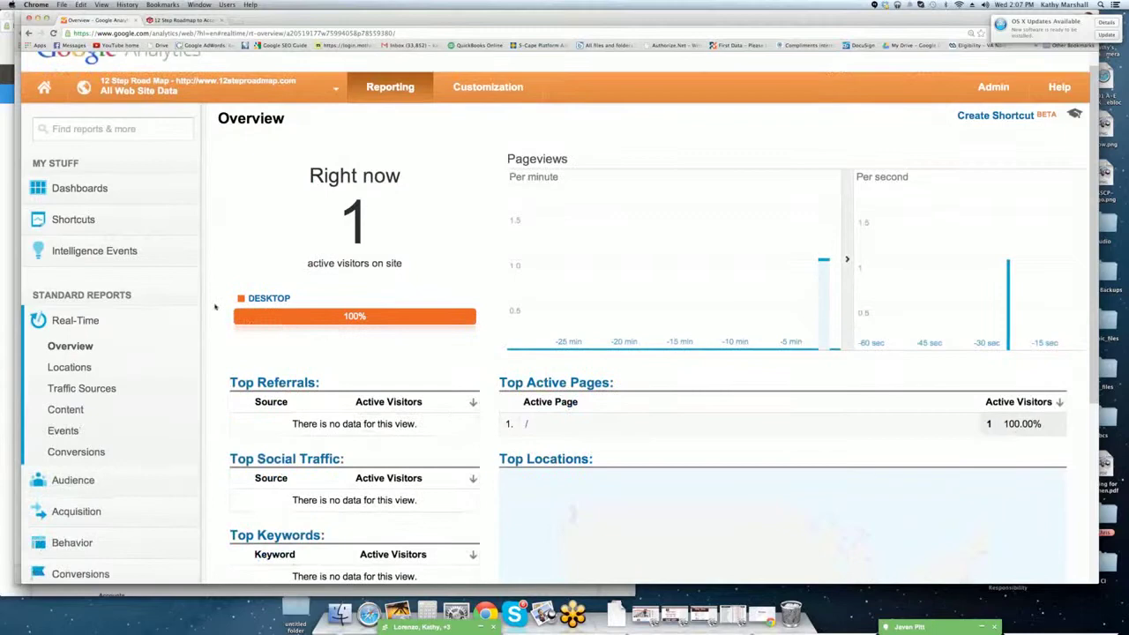
Filter the real-time Locations report to United States, then Plano.
{"action": "left_click", "coordinate": [81, 367]}
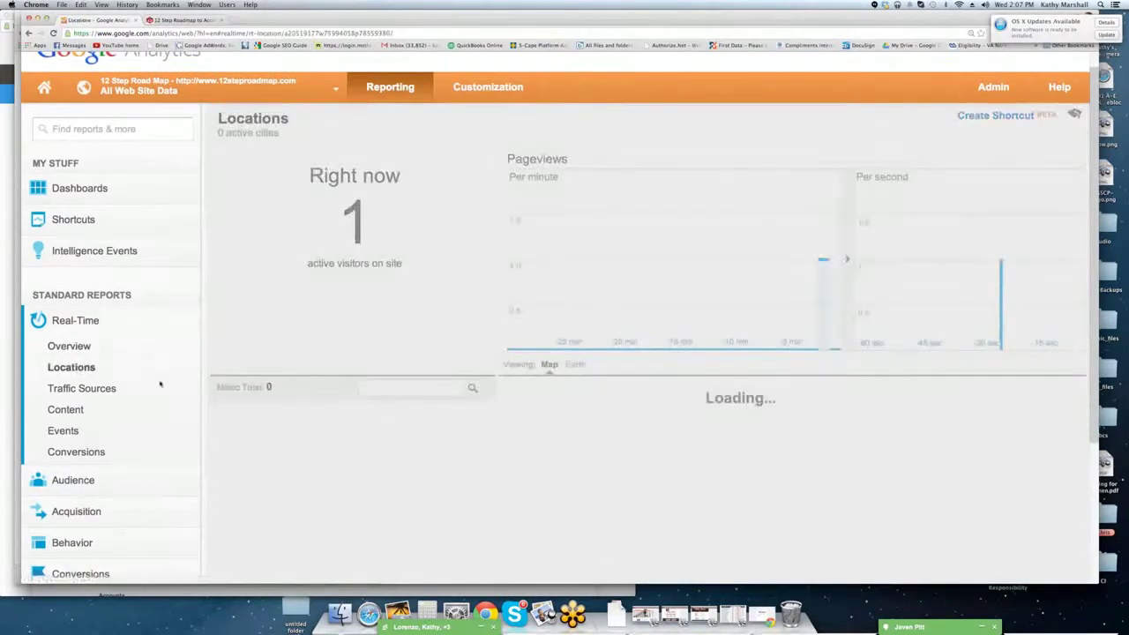
{"action": "scroll", "coordinate": [276, 353], "scroll_direction": "down", "scroll_amount": 3}
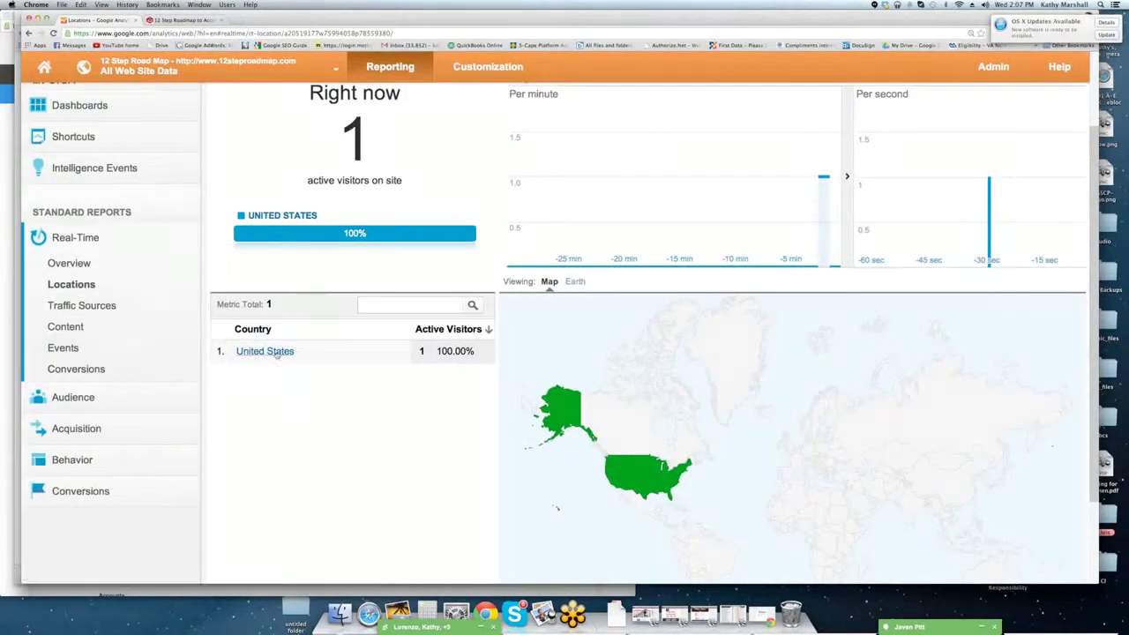
{"action": "left_click", "coordinate": [275, 351]}
{"action": "left_click", "coordinate": [248, 422]}
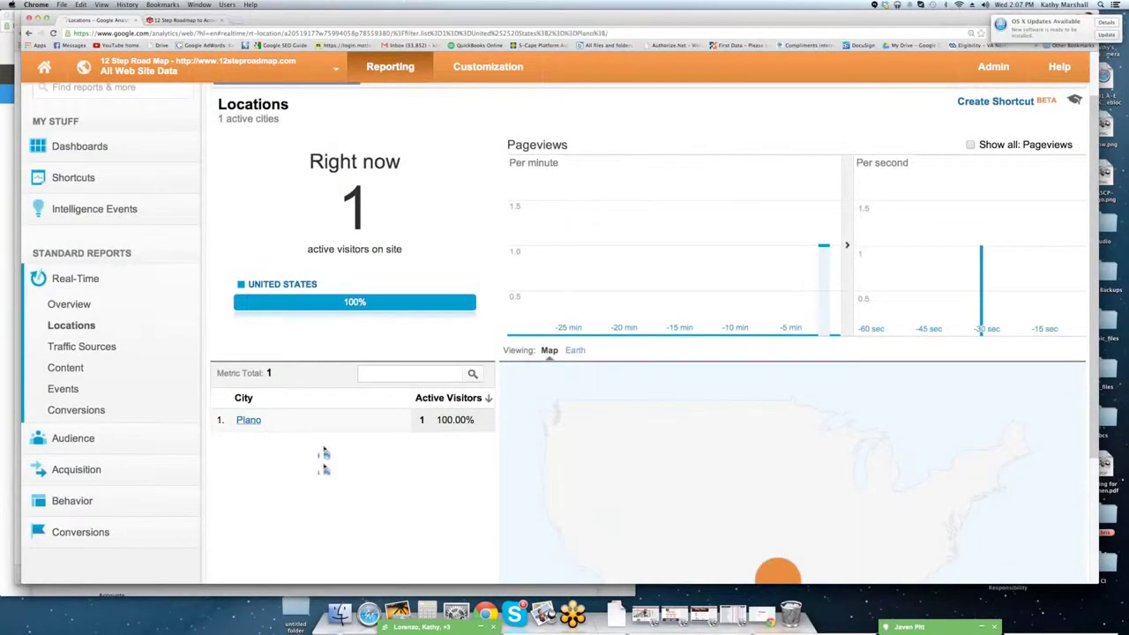
View the real-time Traffic Sources and Content reports, then go back to the 12 Step Roadmap tab.
{"action": "scroll", "coordinate": [585, 427], "scroll_direction": "down", "scroll_amount": 3}
{"action": "scroll", "coordinate": [585, 427], "scroll_direction": "down", "scroll_amount": 2}
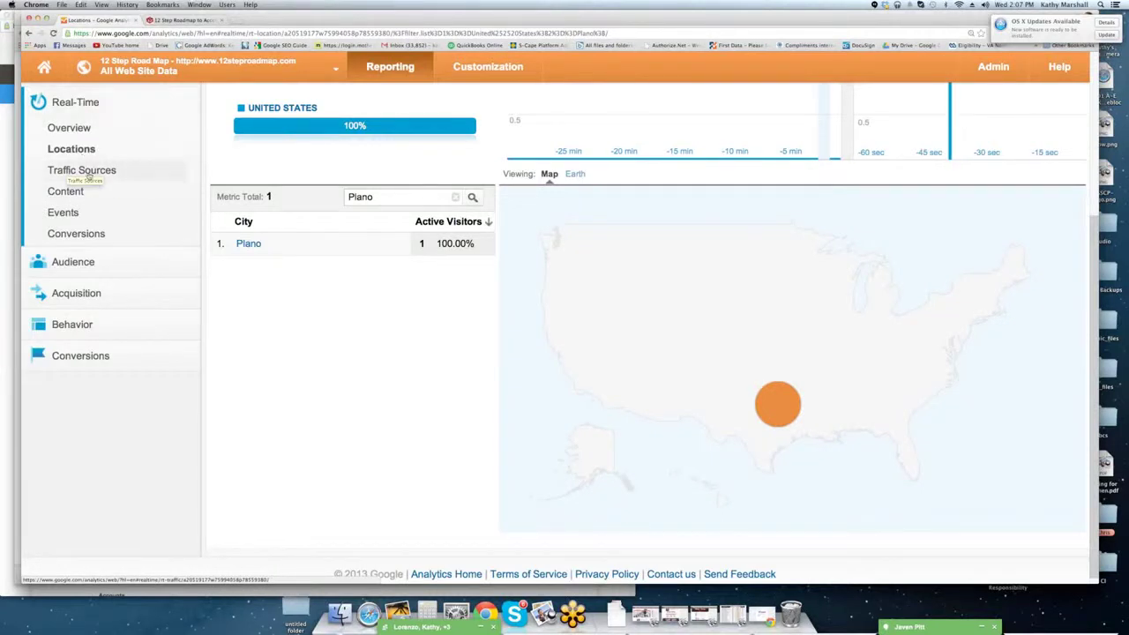
{"action": "scroll", "coordinate": [132, 203], "scroll_direction": "up", "scroll_amount": 2}
{"action": "left_click", "coordinate": [123, 229]}
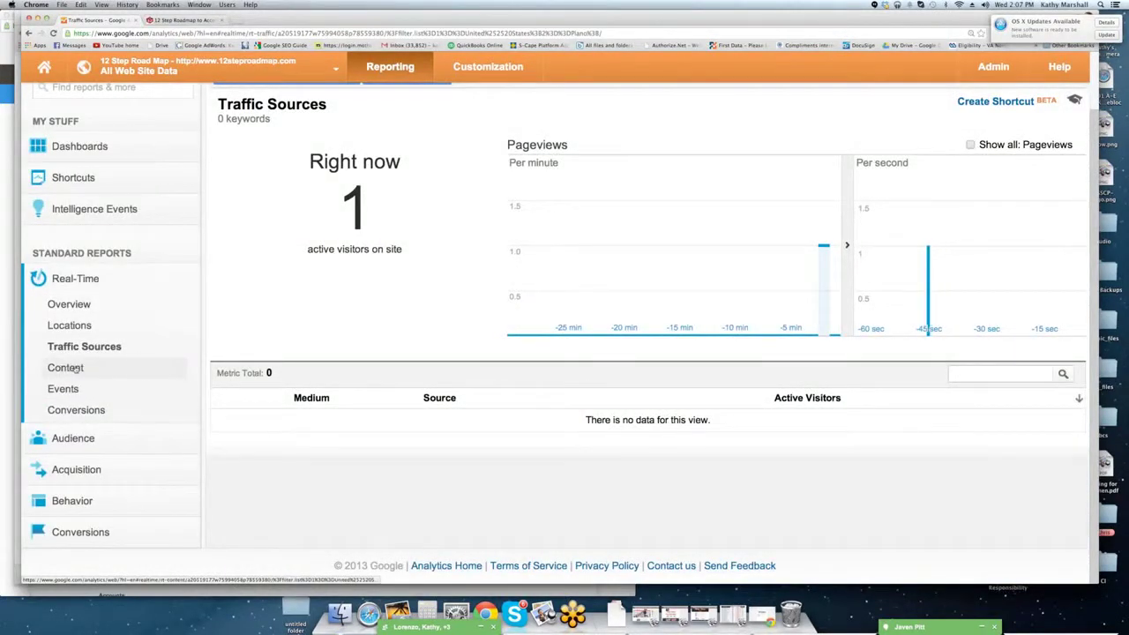
{"action": "left_click", "coordinate": [76, 367]}
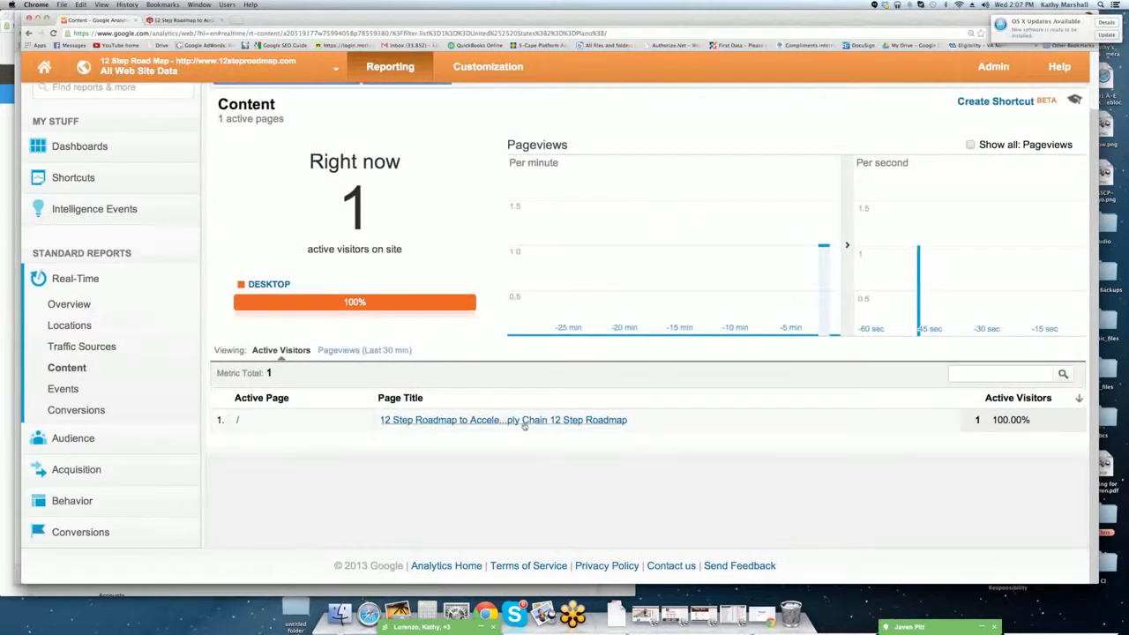
{"action": "left_click", "coordinate": [456, 419]}
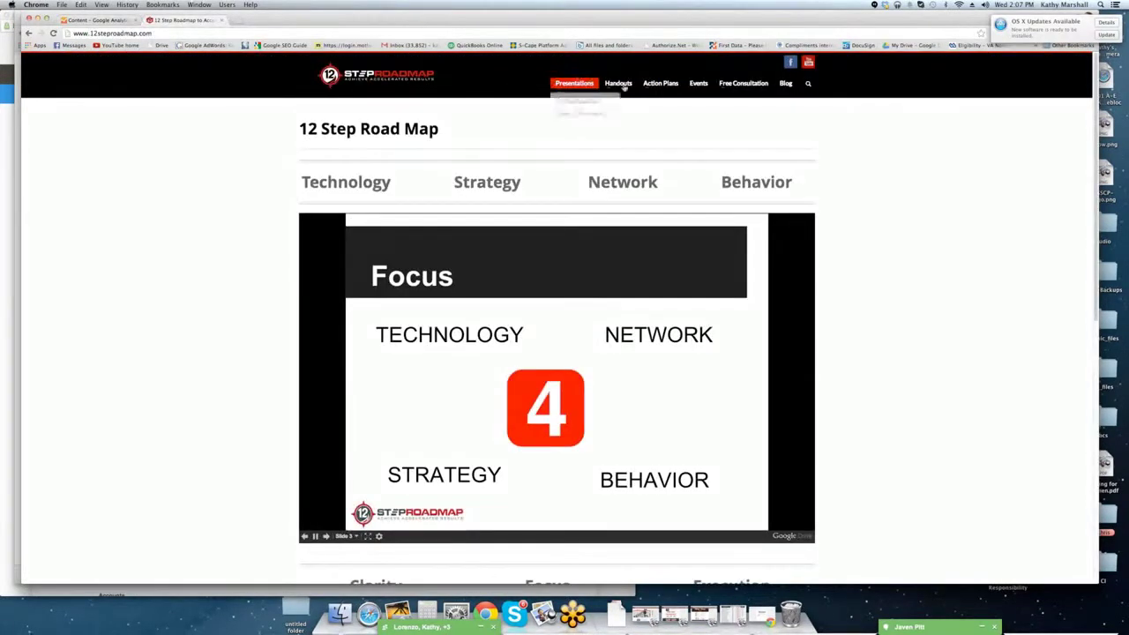
Return to the Analytics real-time Content report and reload it for new visits.
{"action": "mouse_move", "coordinate": [627, 86]}
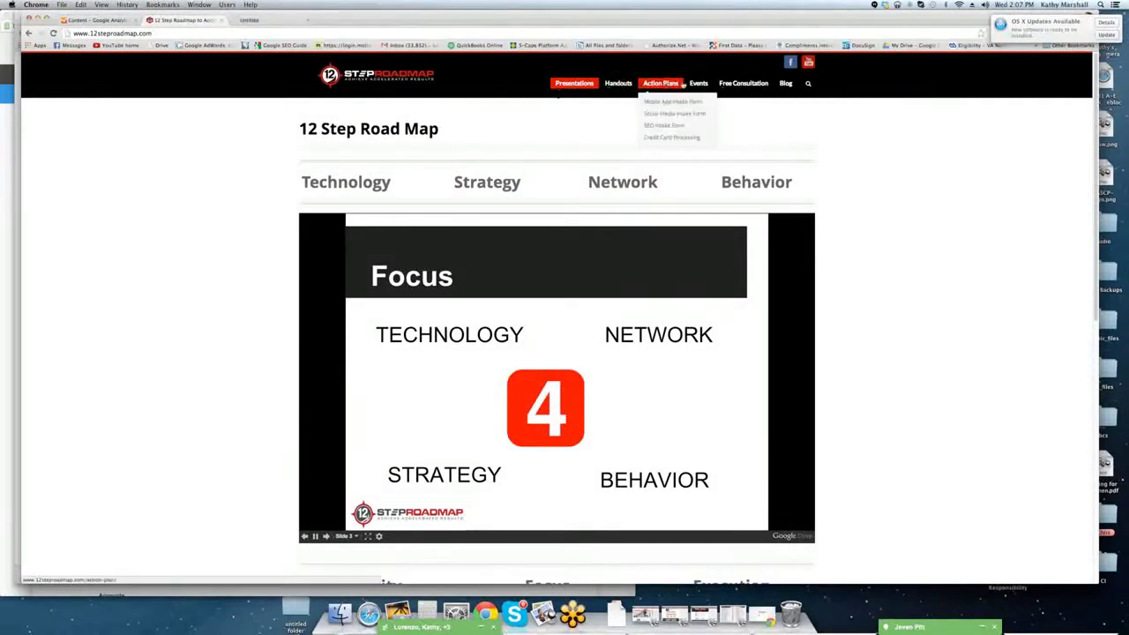
{"action": "mouse_move", "coordinate": [741, 85]}
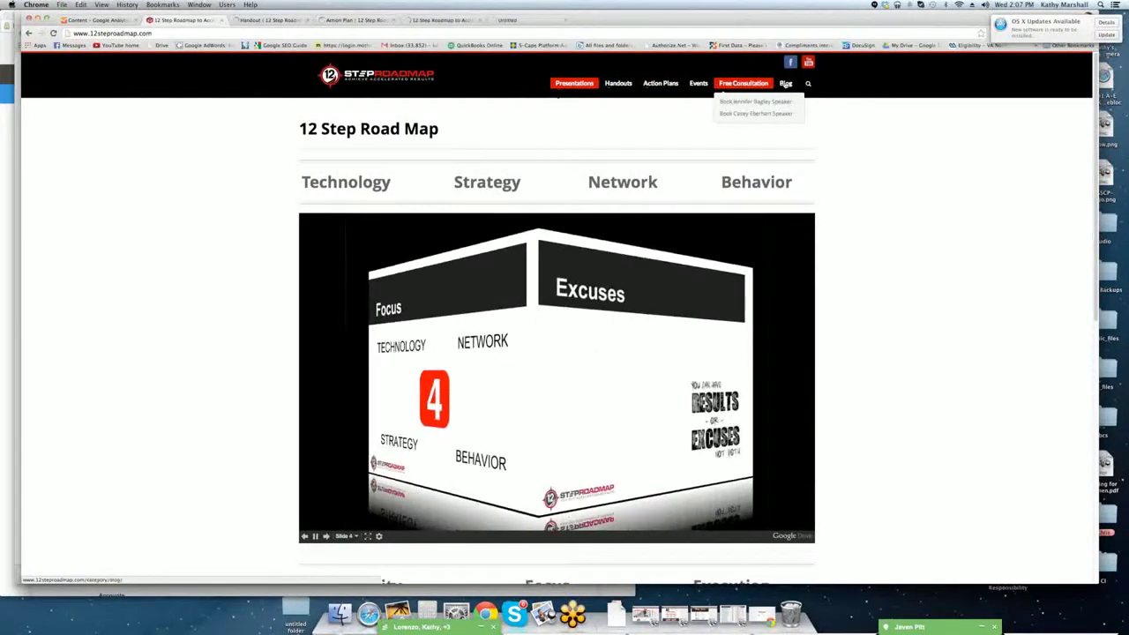
{"action": "left_click", "coordinate": [81, 21]}
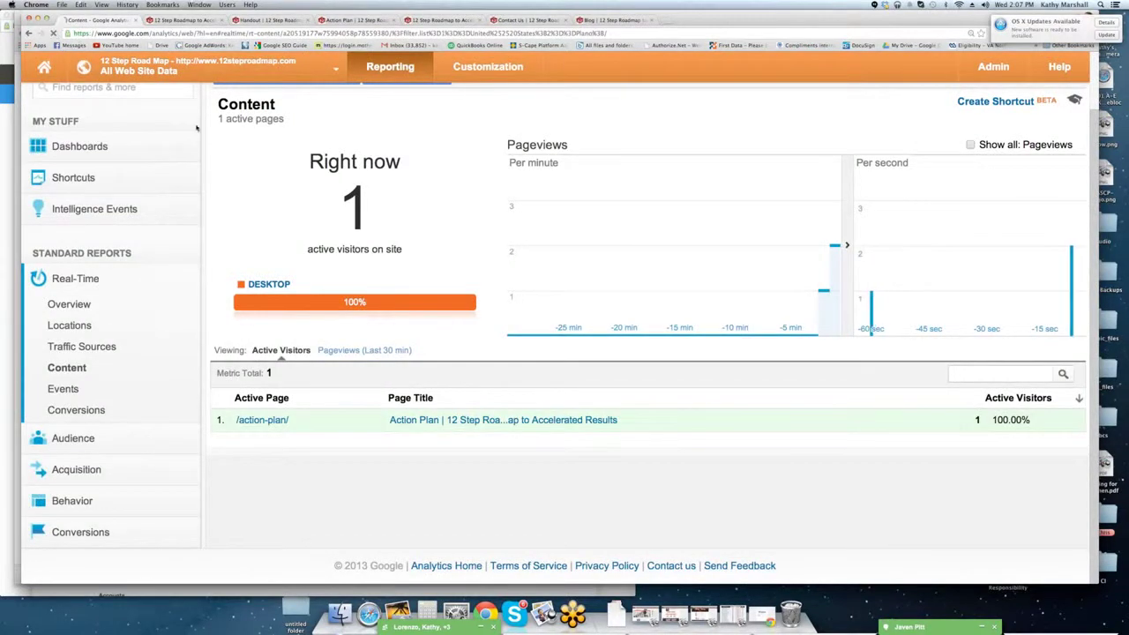
{"action": "left_click", "coordinate": [54, 33]}
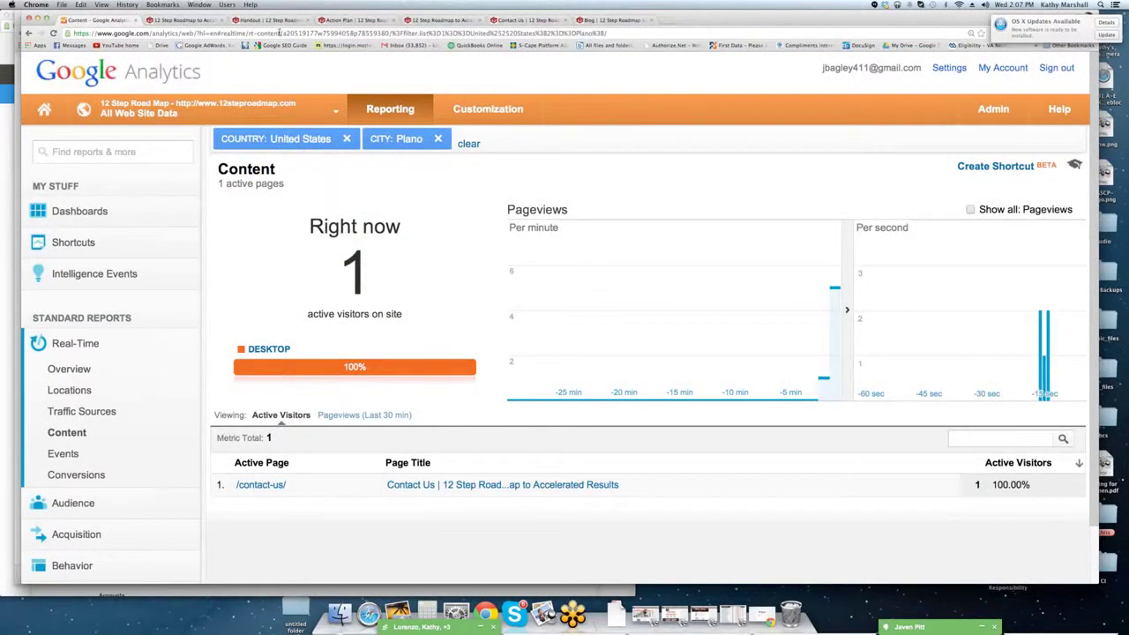
View the Handout and Action Plan pages, then check Analytics listing /contact-us/ as active.
{"action": "left_click", "coordinate": [275, 20]}
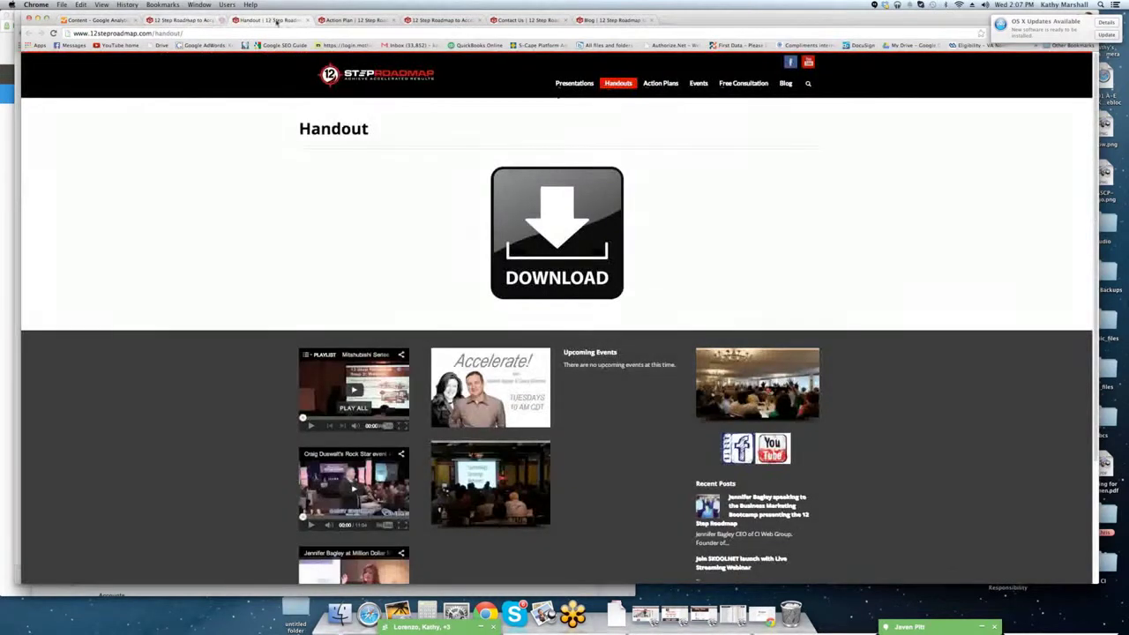
{"action": "left_click", "coordinate": [356, 21]}
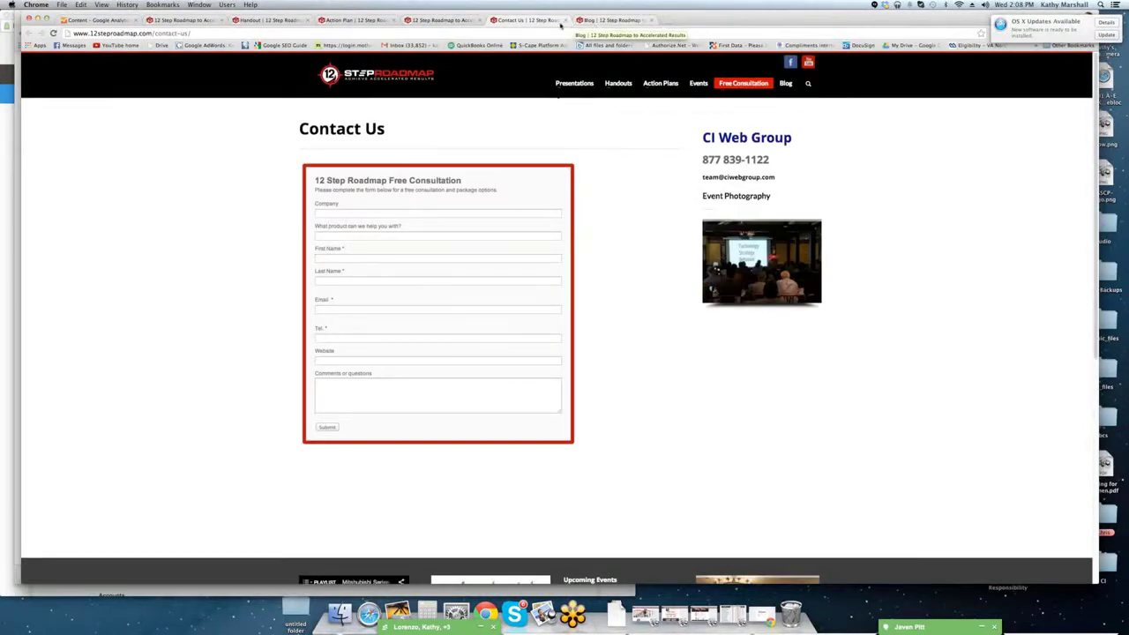
{"action": "left_click", "coordinate": [97, 19]}
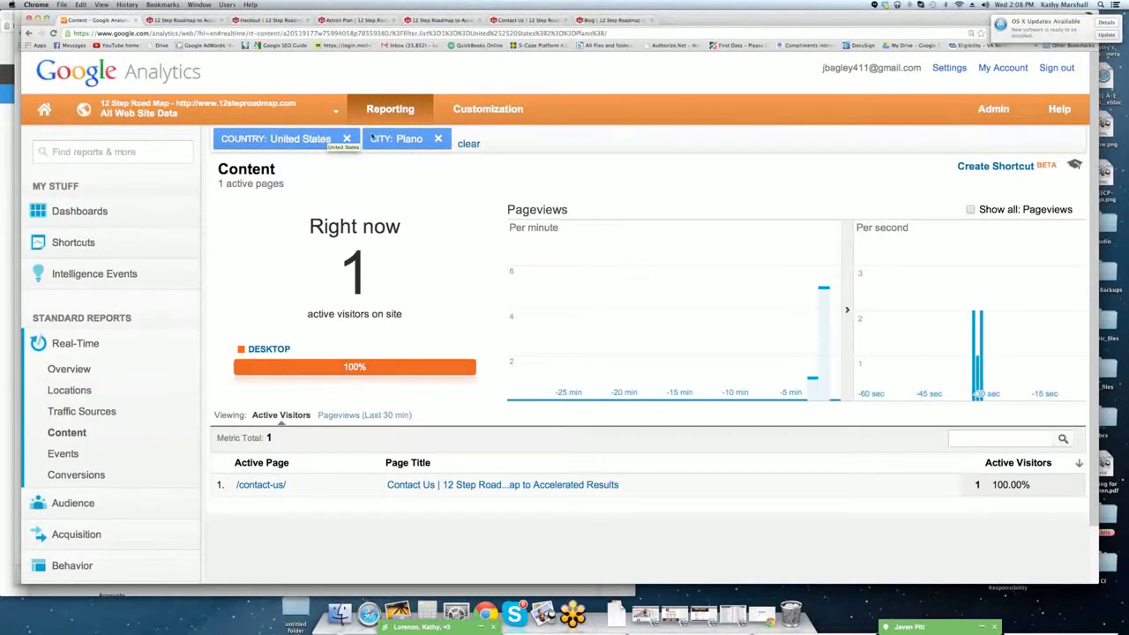
View the real-time Events and Conversions reports, then collapse Real-Time.
{"action": "left_click", "coordinate": [82, 452]}
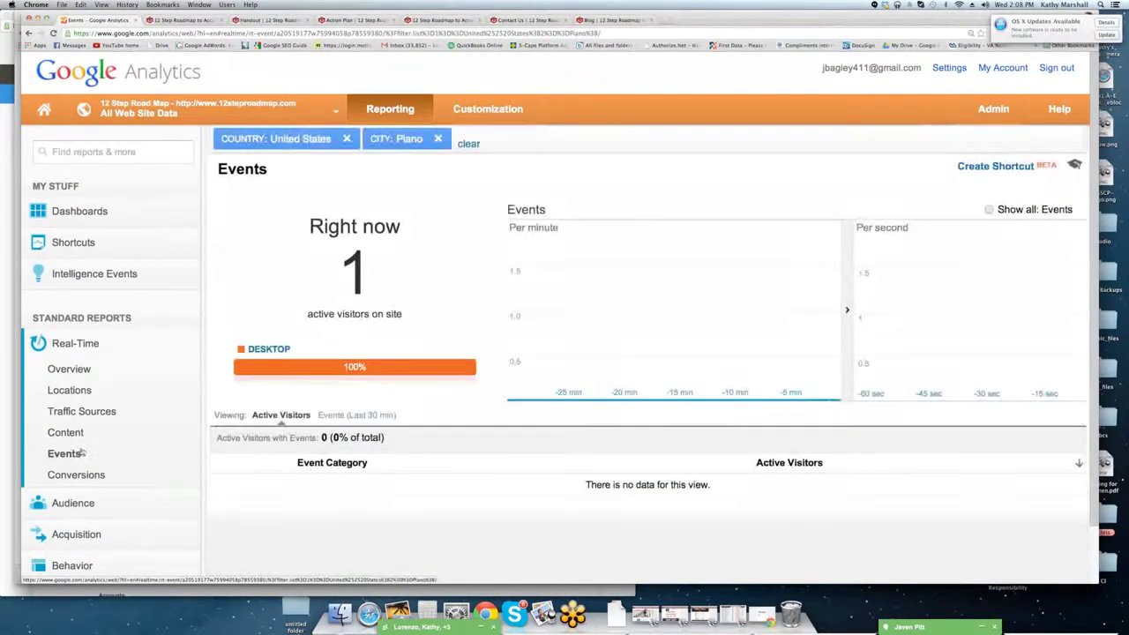
{"action": "left_click", "coordinate": [80, 478]}
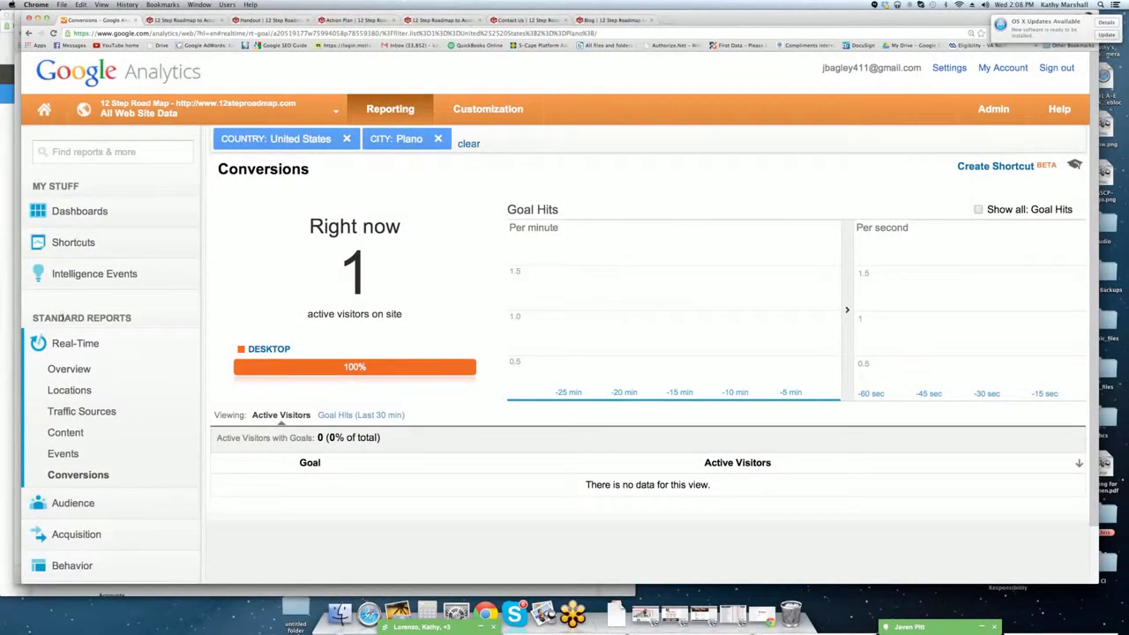
{"action": "left_click", "coordinate": [104, 342]}
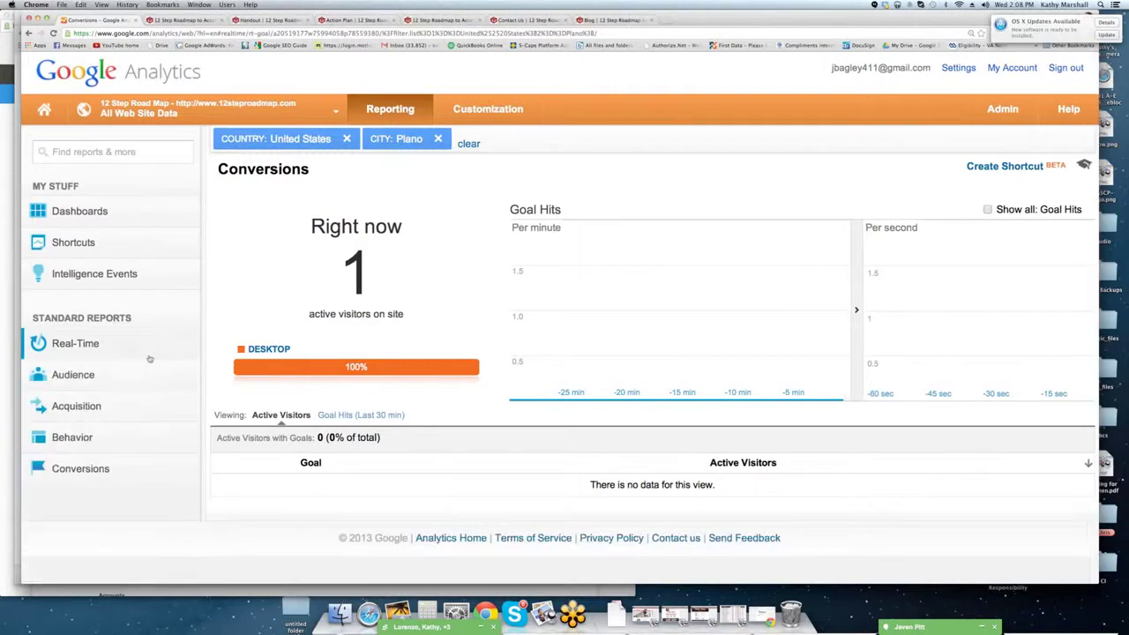
Open the Audience Overview, then the Demographics Overview with its Interest Reports intro.
{"action": "left_click", "coordinate": [82, 376]}
{"action": "scroll", "coordinate": [58, 320], "scroll_direction": "down", "scroll_amount": 2}
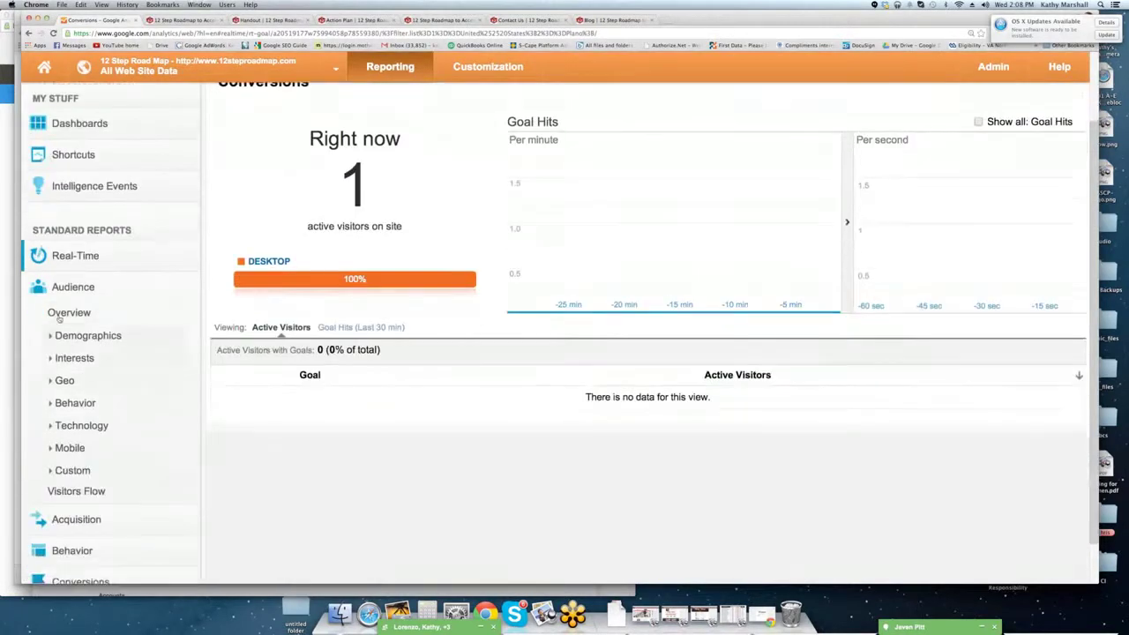
{"action": "left_click", "coordinate": [66, 313]}
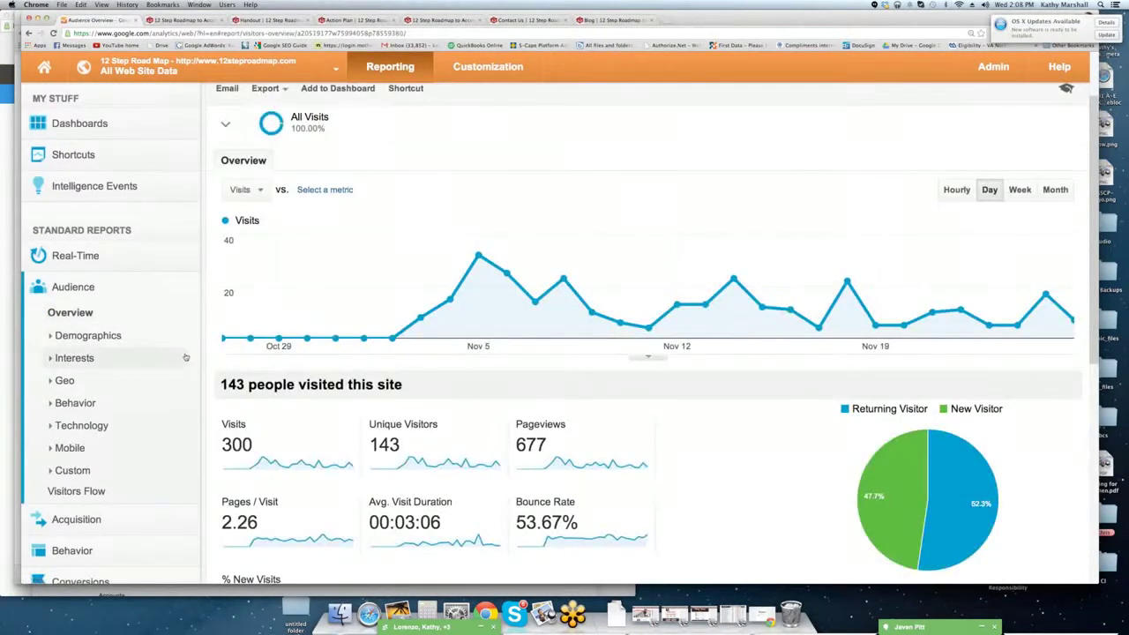
{"action": "scroll", "coordinate": [189, 365], "scroll_direction": "down", "scroll_amount": 2}
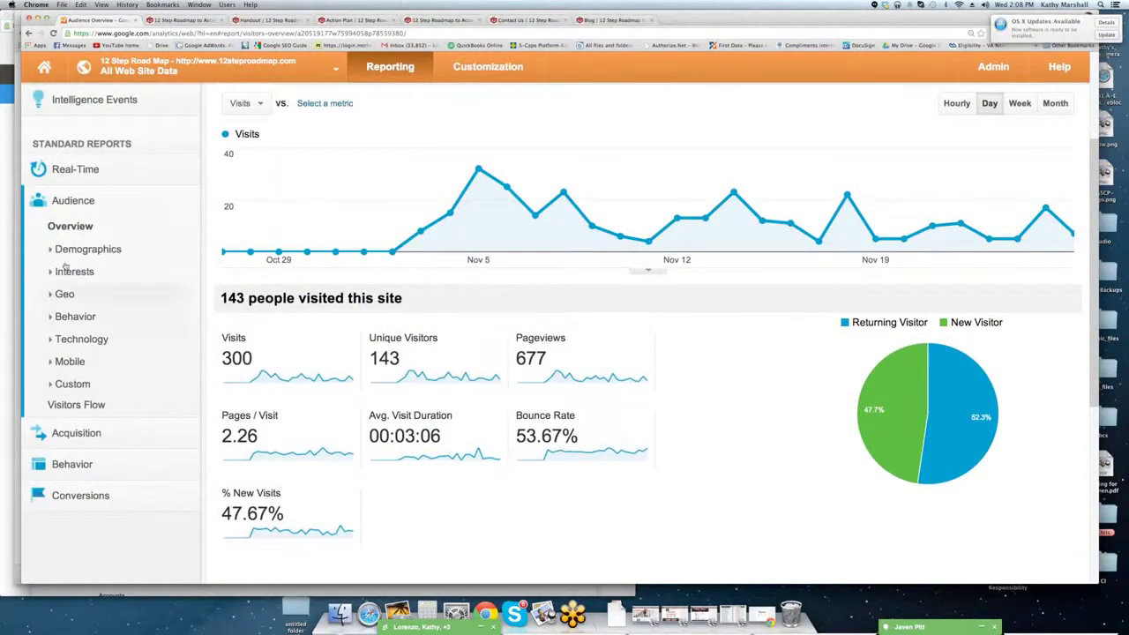
{"action": "left_click", "coordinate": [53, 250]}
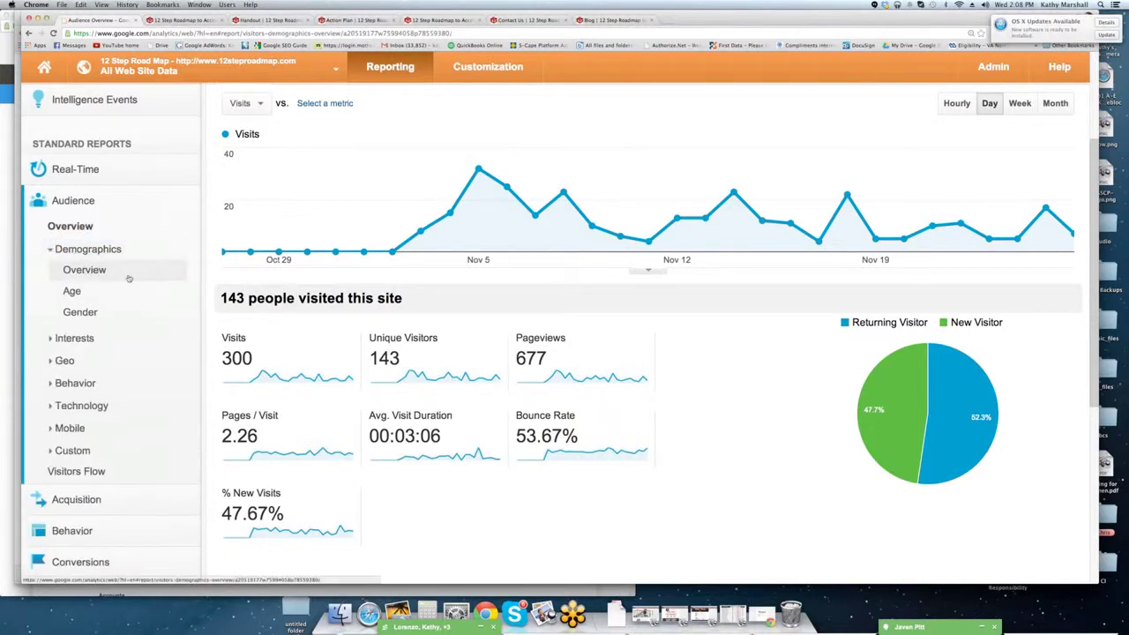
{"action": "scroll", "coordinate": [617, 278], "scroll_direction": "up", "scroll_amount": 3}
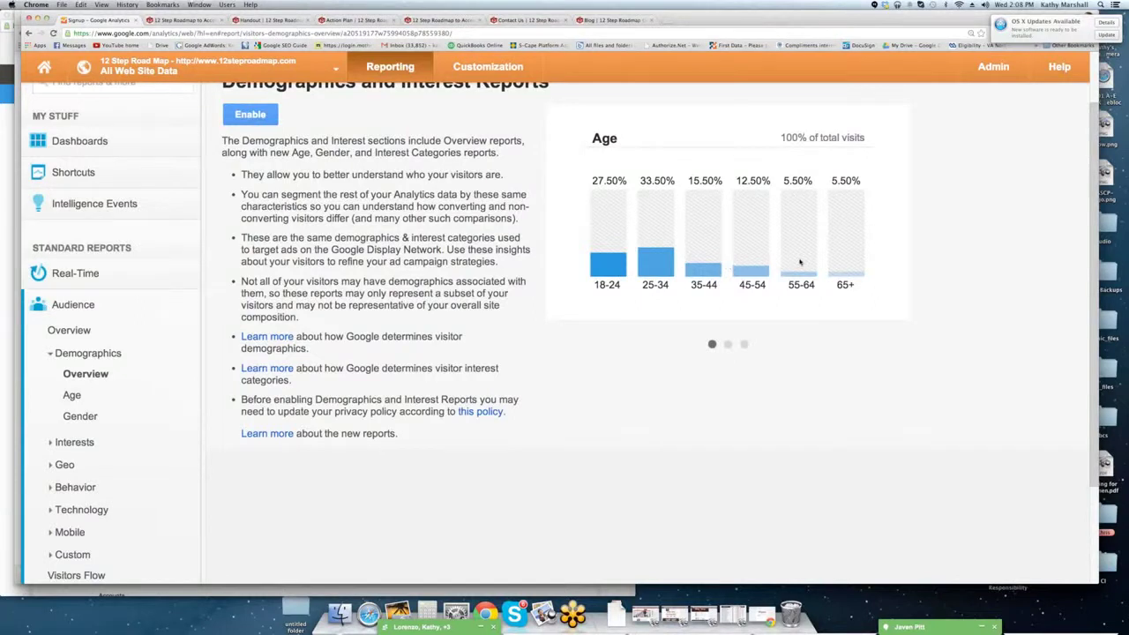
Enable Demographics and Interest Reports, then open the Demographics Age report.
{"action": "scroll", "coordinate": [329, 104], "scroll_direction": "up", "scroll_amount": 1}
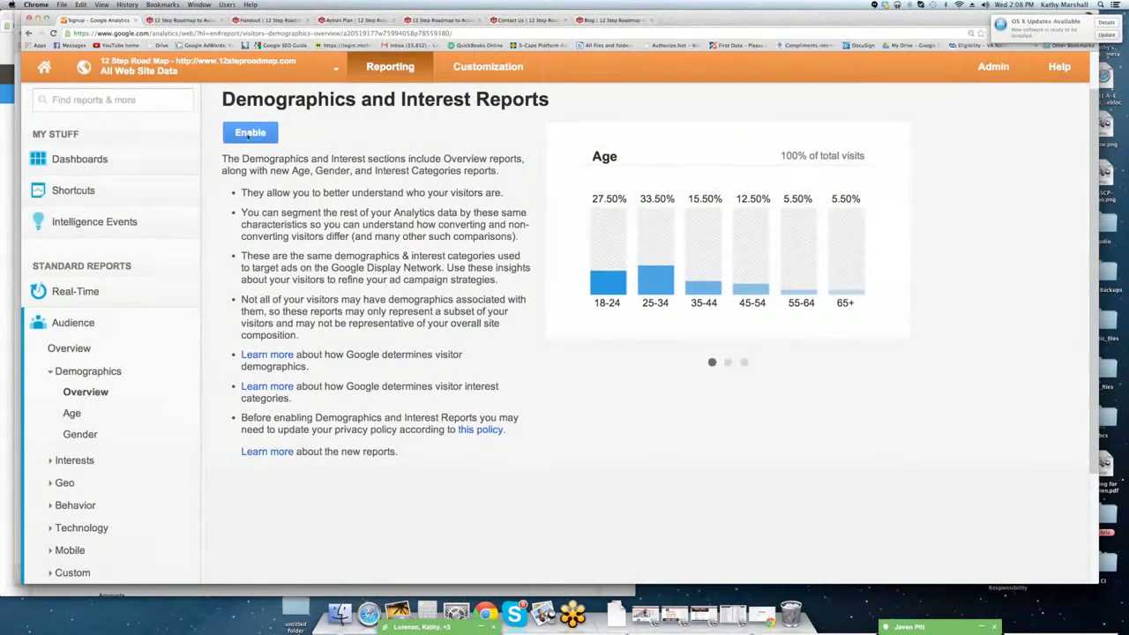
{"action": "left_click", "coordinate": [250, 133]}
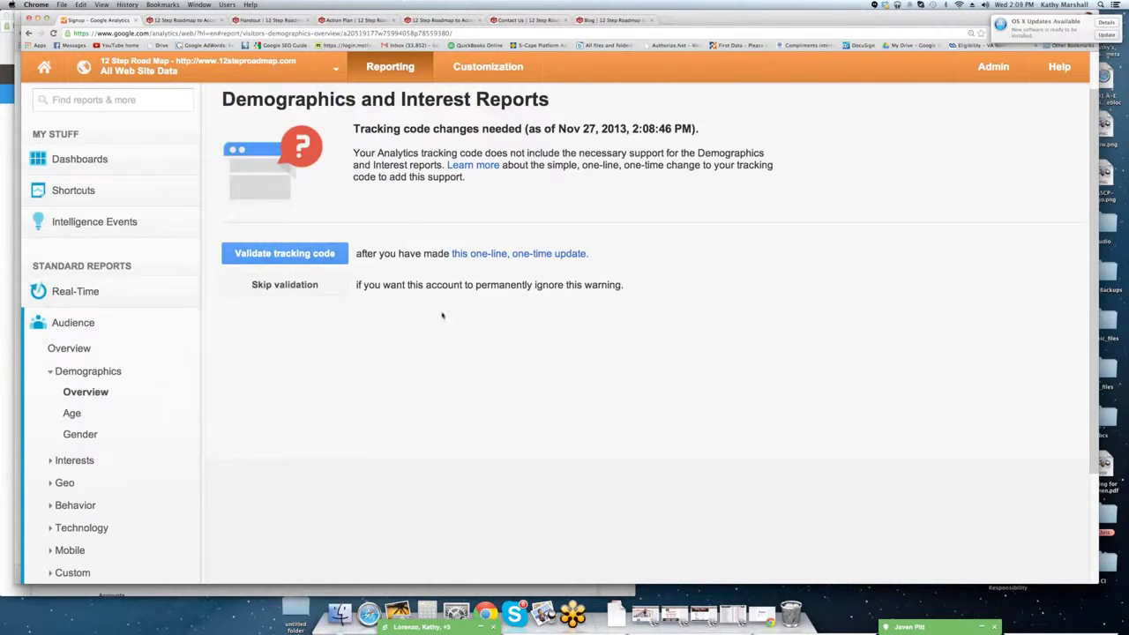
{"action": "left_click", "coordinate": [81, 414]}
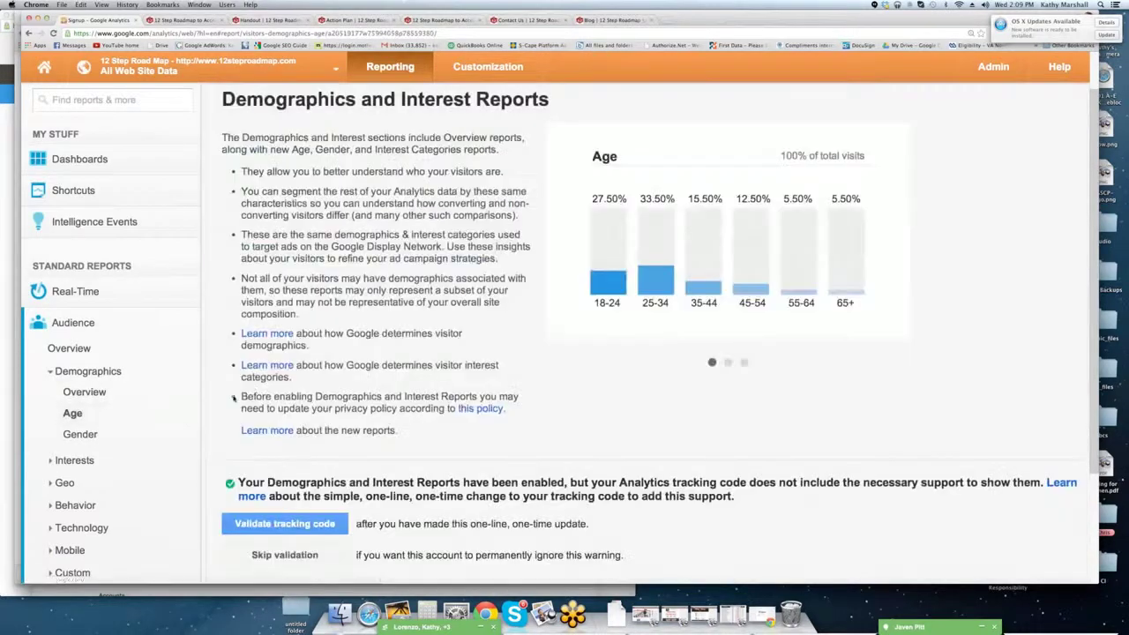
Browse the Interests reports: Affinity Categories, In-Market Segments and Other Categories.
{"action": "scroll", "coordinate": [370, 388], "scroll_direction": "down", "scroll_amount": 1}
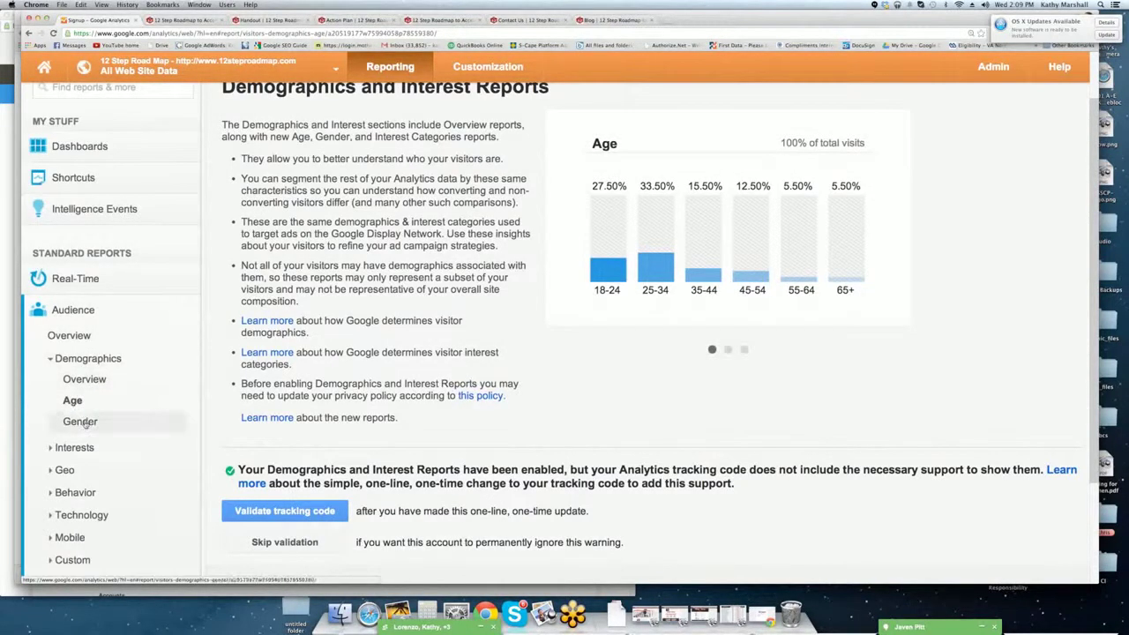
{"action": "left_click", "coordinate": [75, 360]}
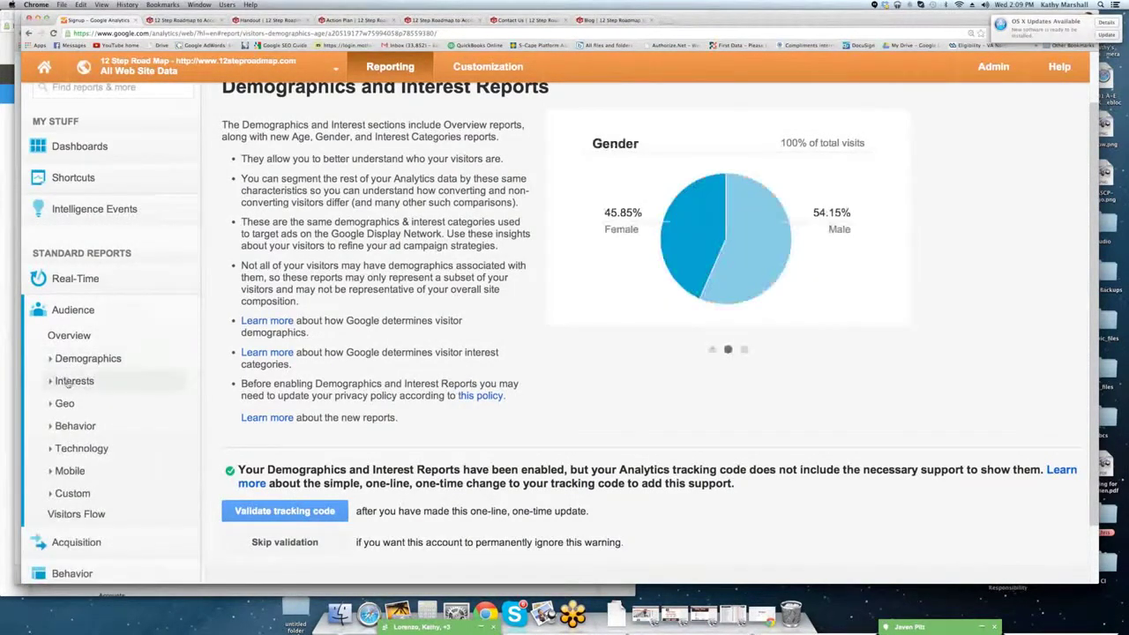
{"action": "left_click", "coordinate": [72, 381]}
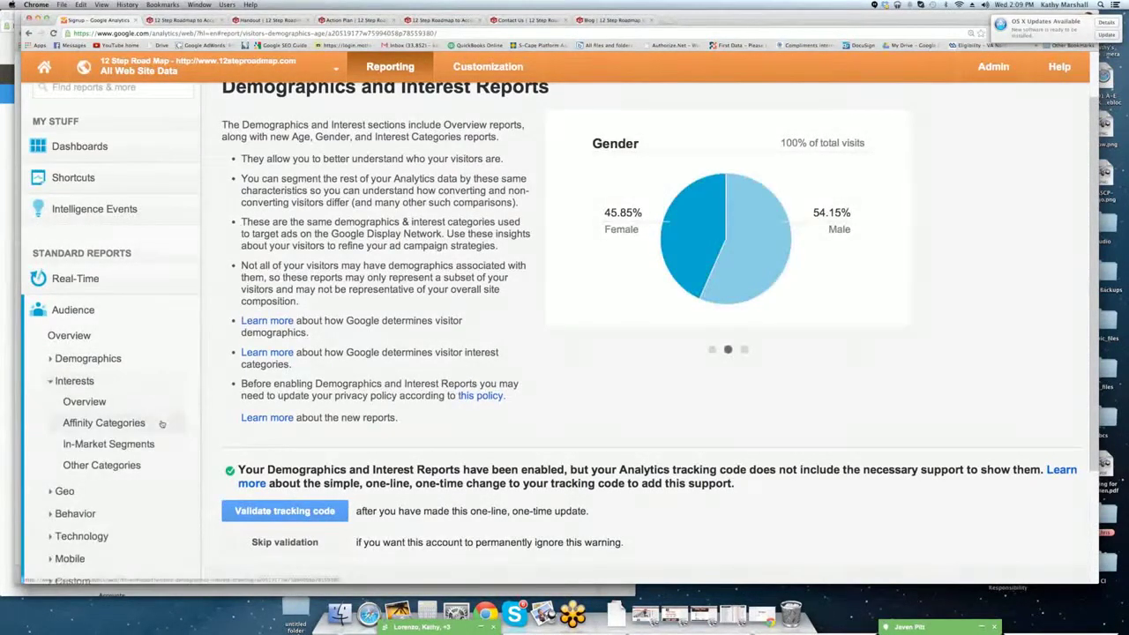
{"action": "left_click", "coordinate": [60, 382]}
{"action": "left_click", "coordinate": [60, 381]}
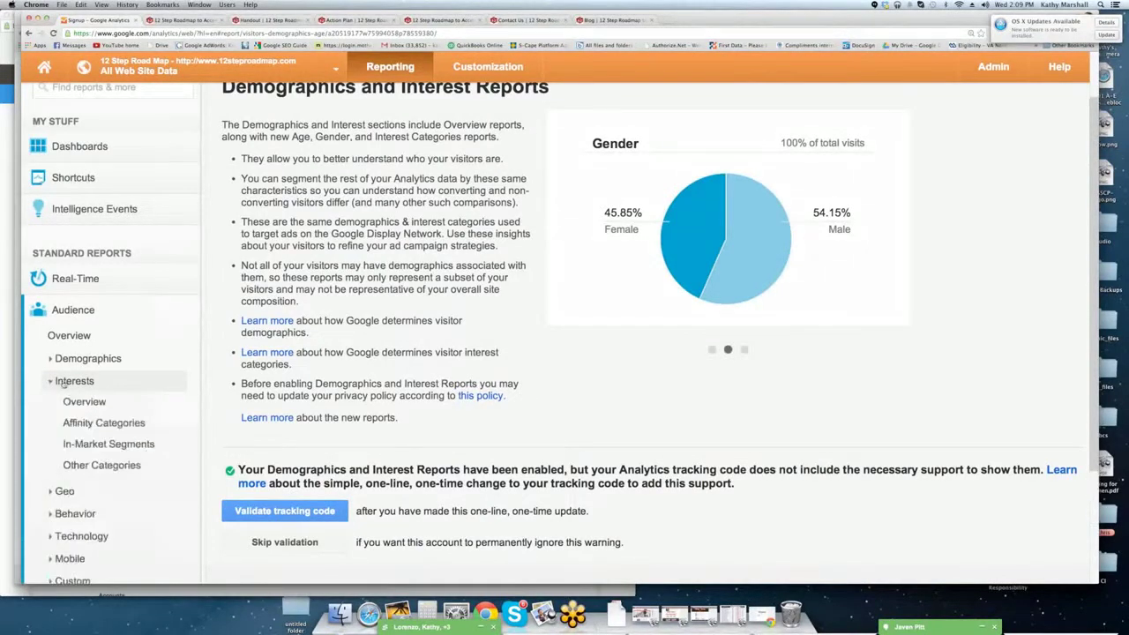
{"action": "left_click", "coordinate": [104, 427]}
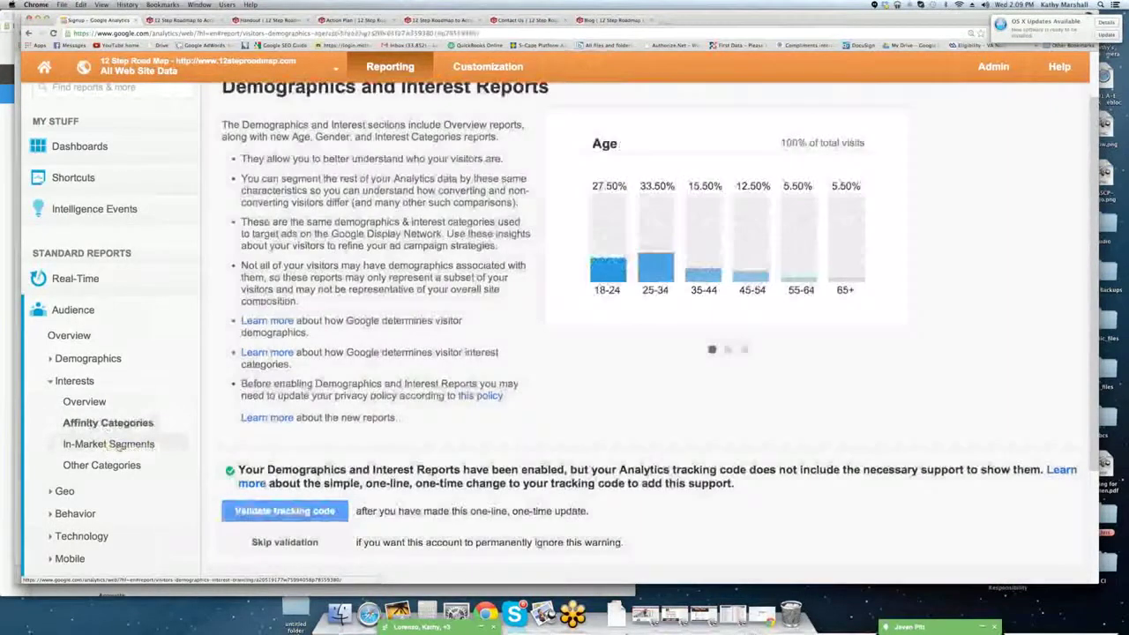
{"action": "left_click", "coordinate": [113, 444]}
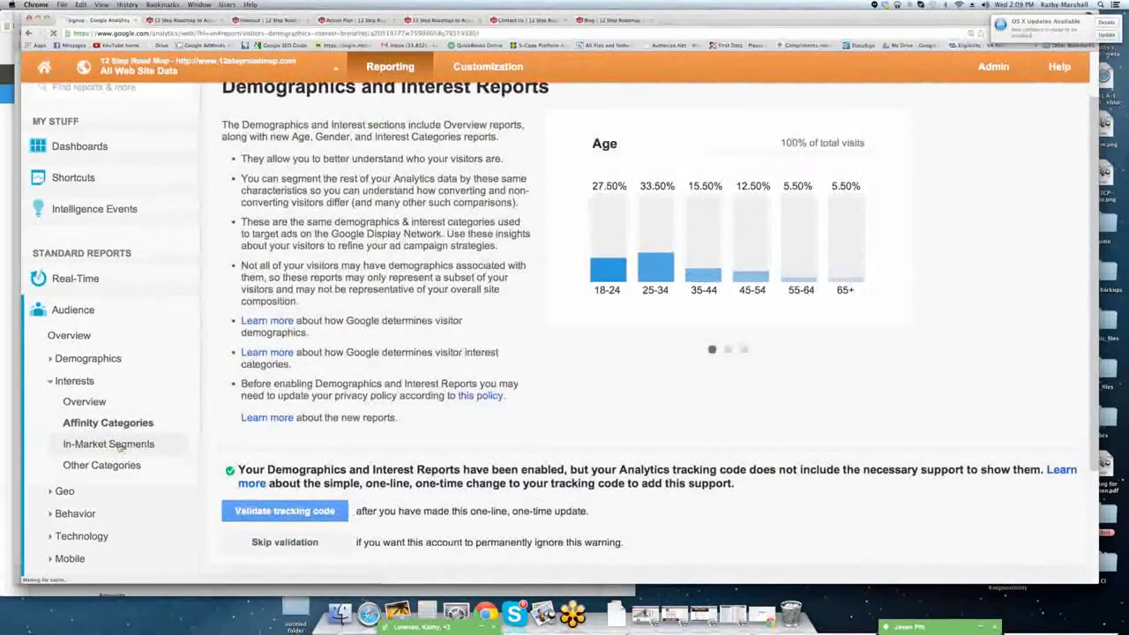
{"action": "left_click", "coordinate": [102, 465]}
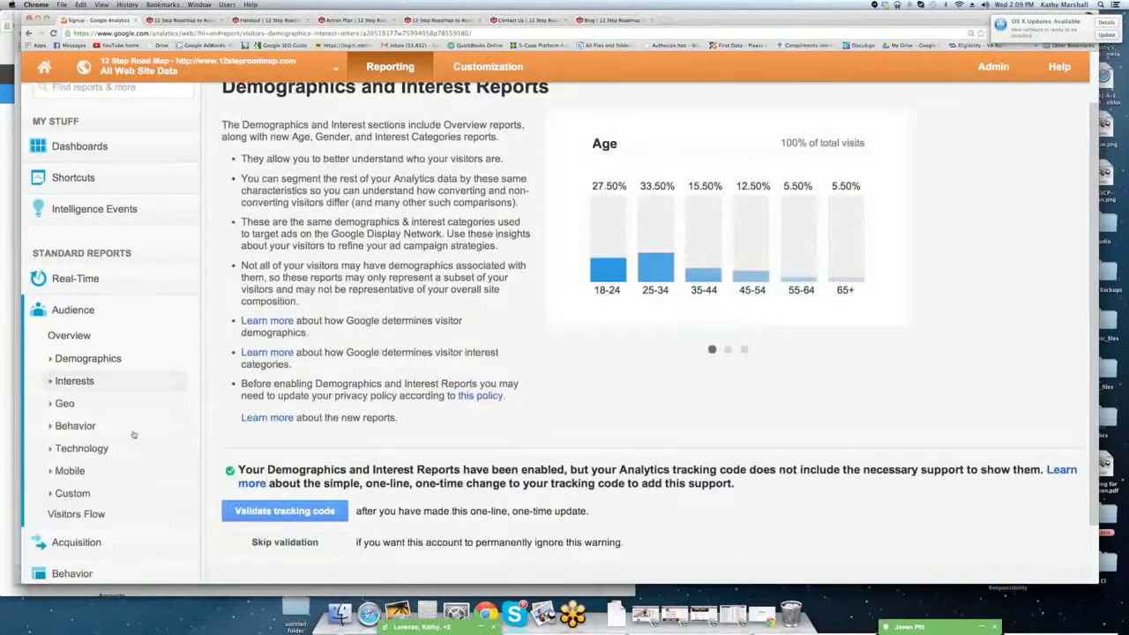
Open the Geo Language report, then the Location world map.
{"action": "left_click", "coordinate": [66, 382]}
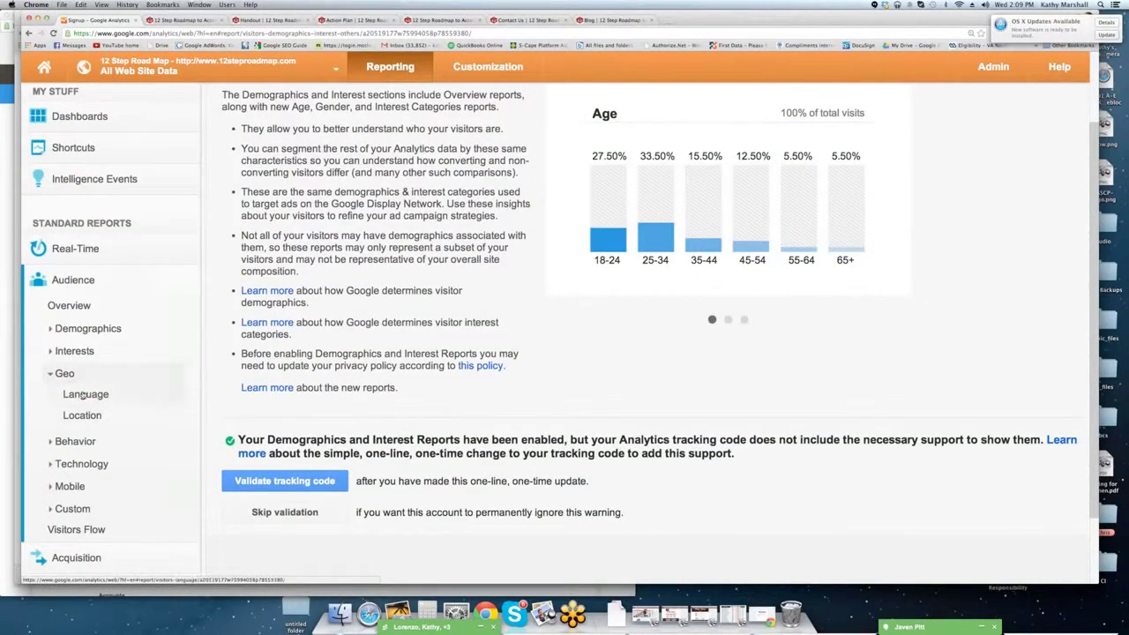
{"action": "left_click", "coordinate": [90, 397]}
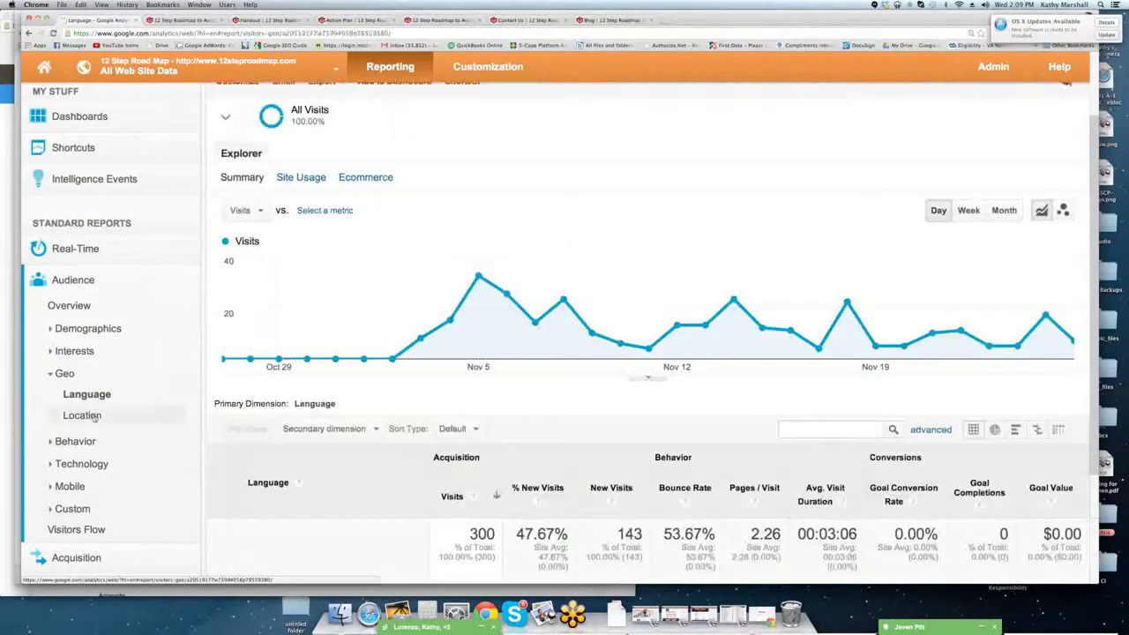
{"action": "left_click", "coordinate": [88, 415]}
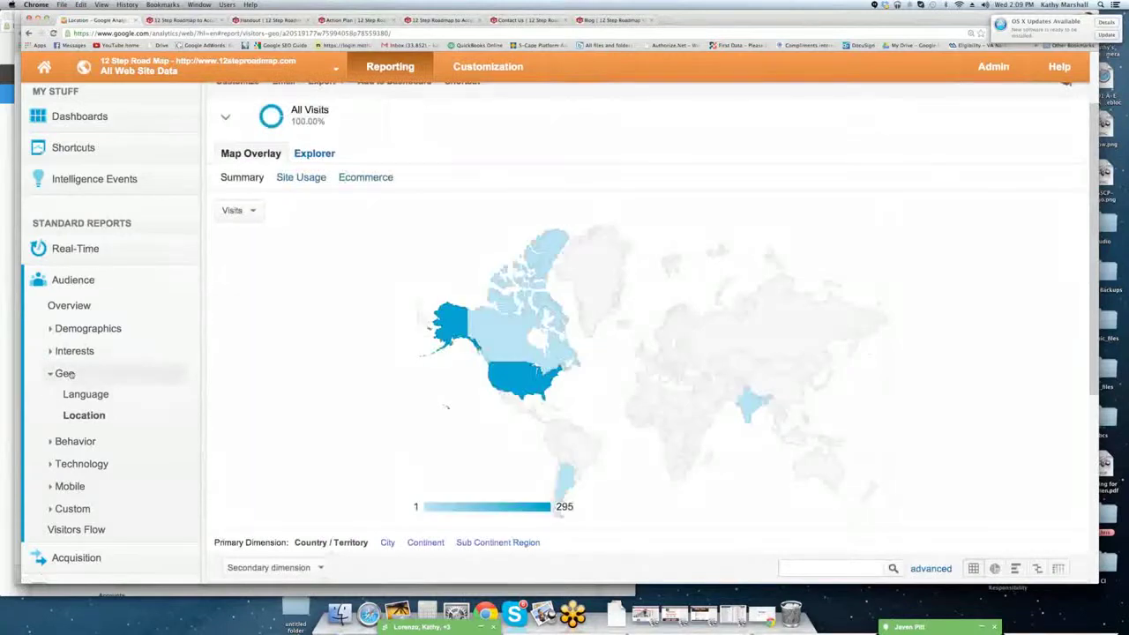
{"action": "left_click", "coordinate": [66, 374]}
Open the New vs Returning report and highlight the 157 returning-visitor visits.
{"action": "scroll", "coordinate": [84, 393], "scroll_direction": "down", "scroll_amount": 1}
{"action": "left_click", "coordinate": [76, 375]}
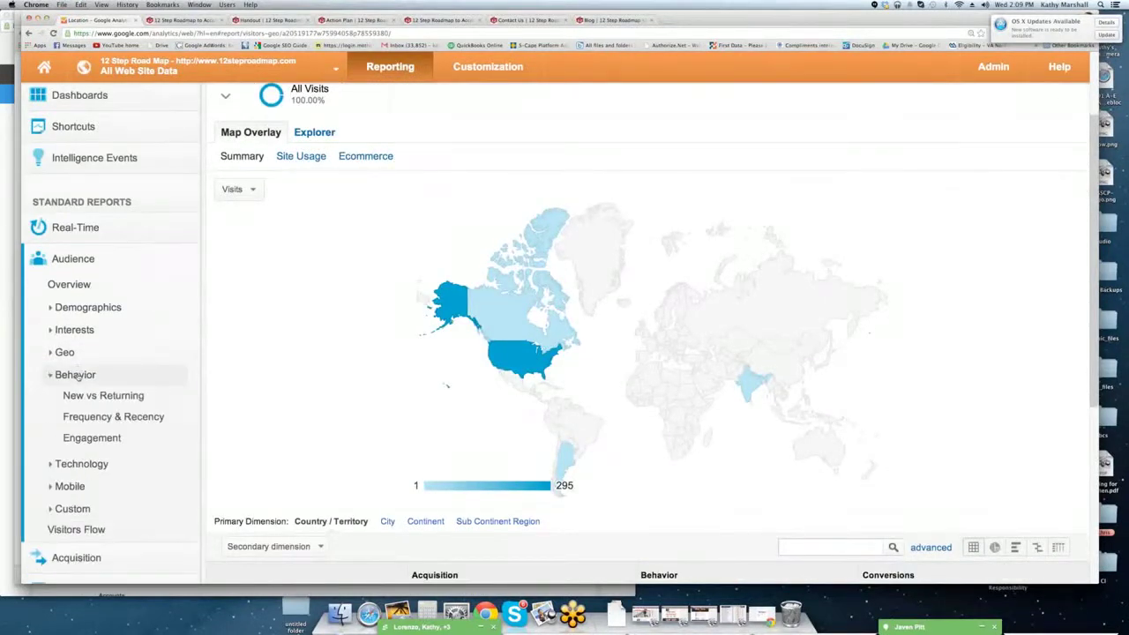
{"action": "left_click", "coordinate": [176, 398]}
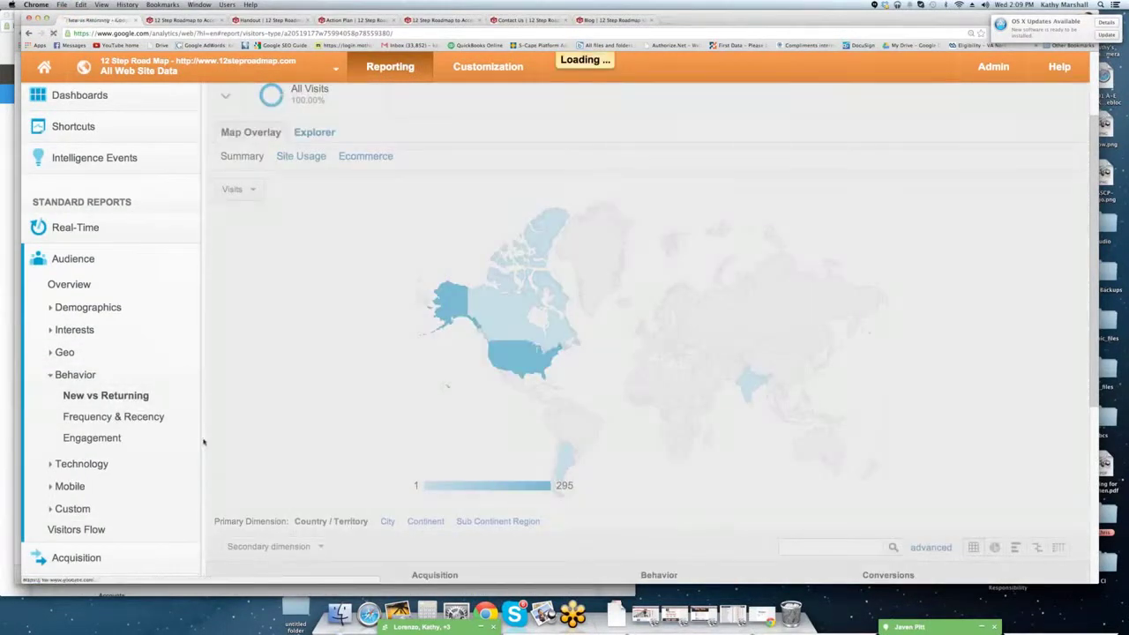
{"action": "scroll", "coordinate": [496, 434], "scroll_direction": "down", "scroll_amount": 2}
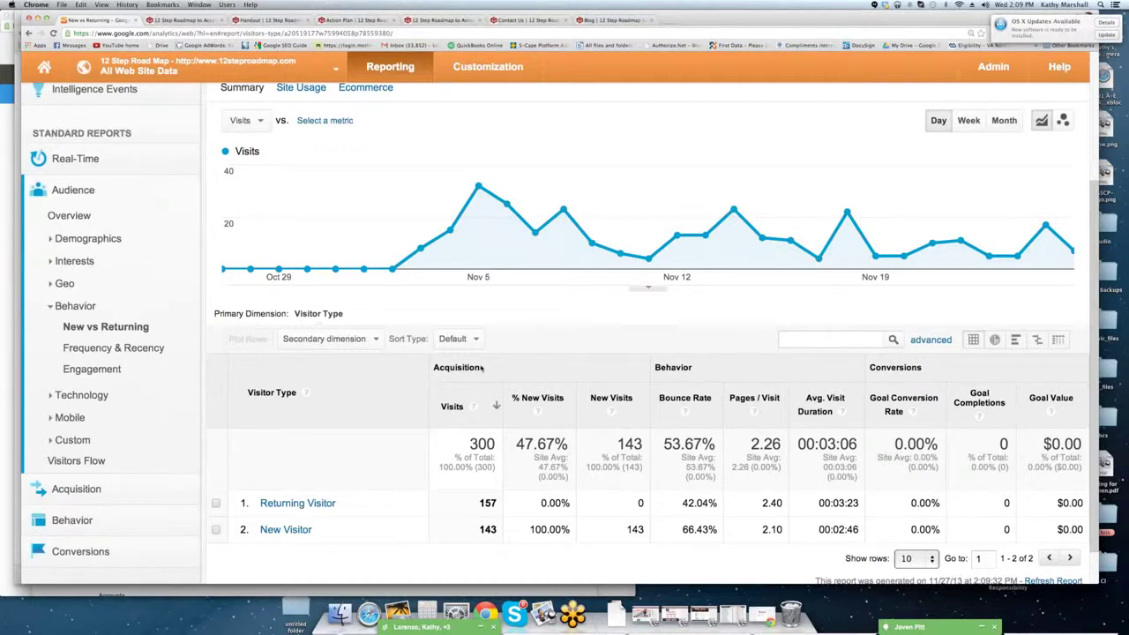
{"action": "left_click_drag", "start_coordinate": [472, 506], "coordinate": [497, 503]}
{"action": "scroll", "coordinate": [898, 459], "scroll_direction": "down", "scroll_amount": 1}
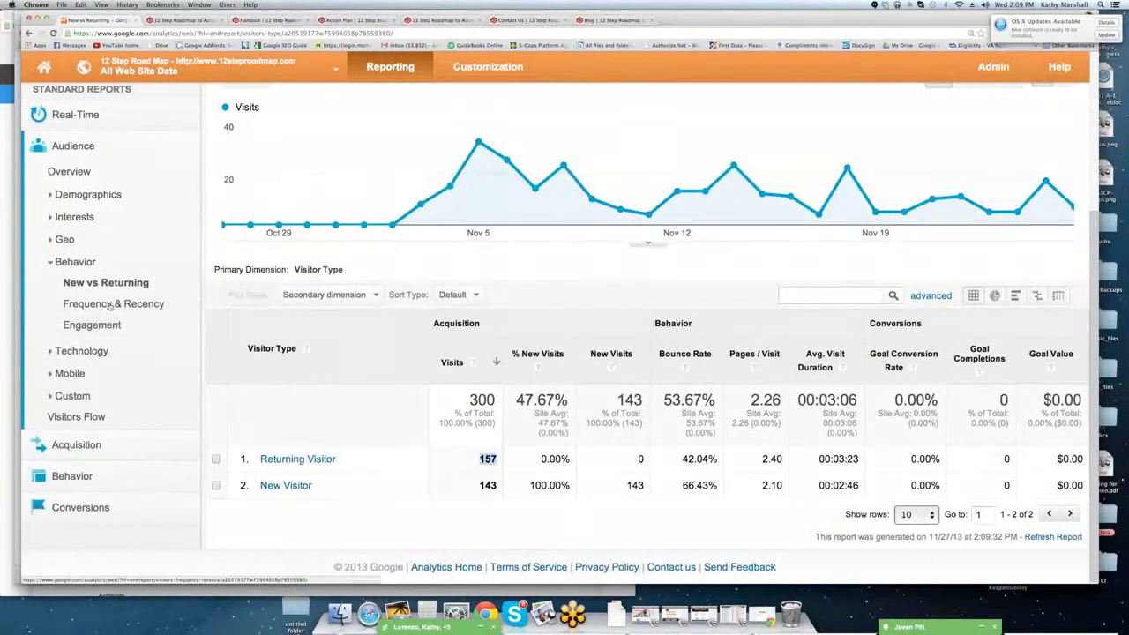
Review Frequency & Recency (143 single visits, 300 pageviews), then open the Engagement report.
{"action": "left_click", "coordinate": [110, 304]}
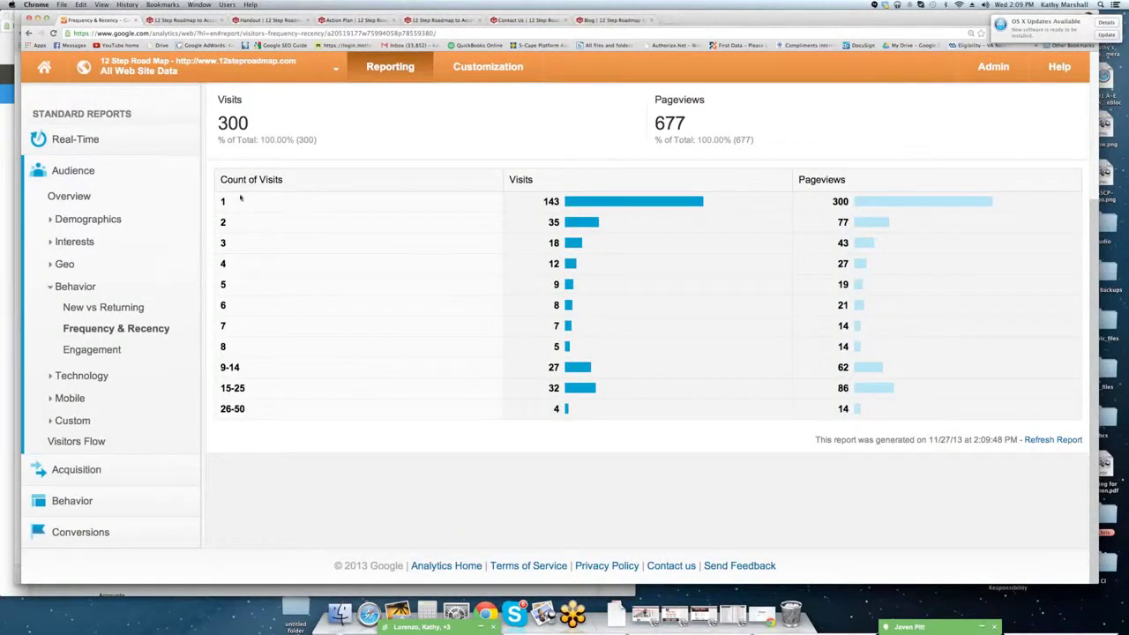
{"action": "left_click_drag", "start_coordinate": [298, 179], "coordinate": [217, 179]}
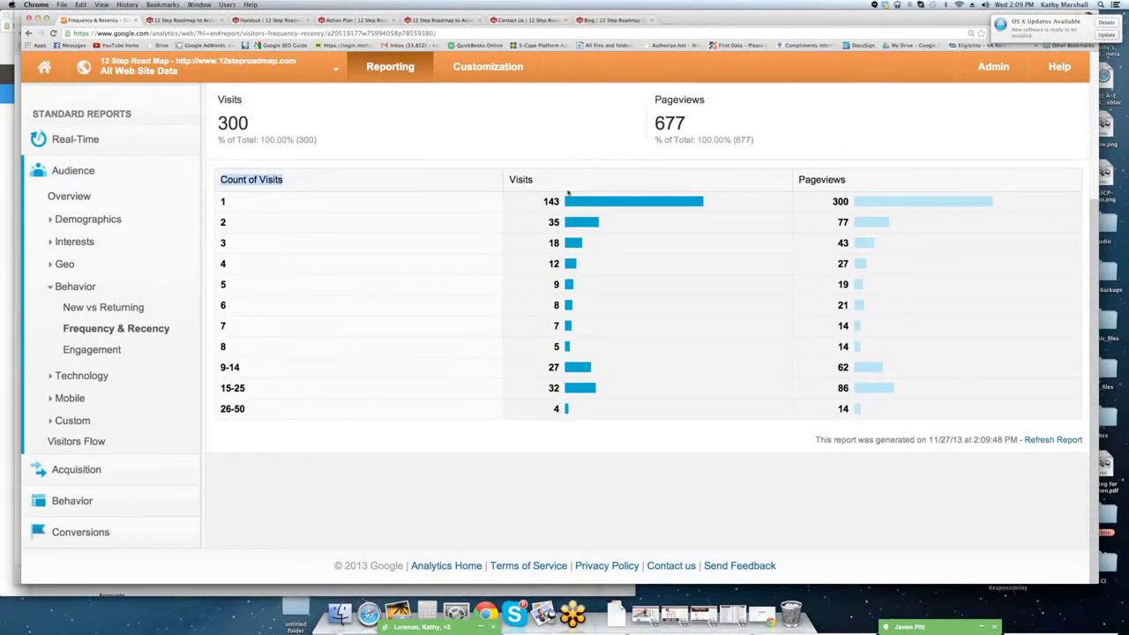
{"action": "left_click_drag", "start_coordinate": [546, 201], "coordinate": [640, 200]}
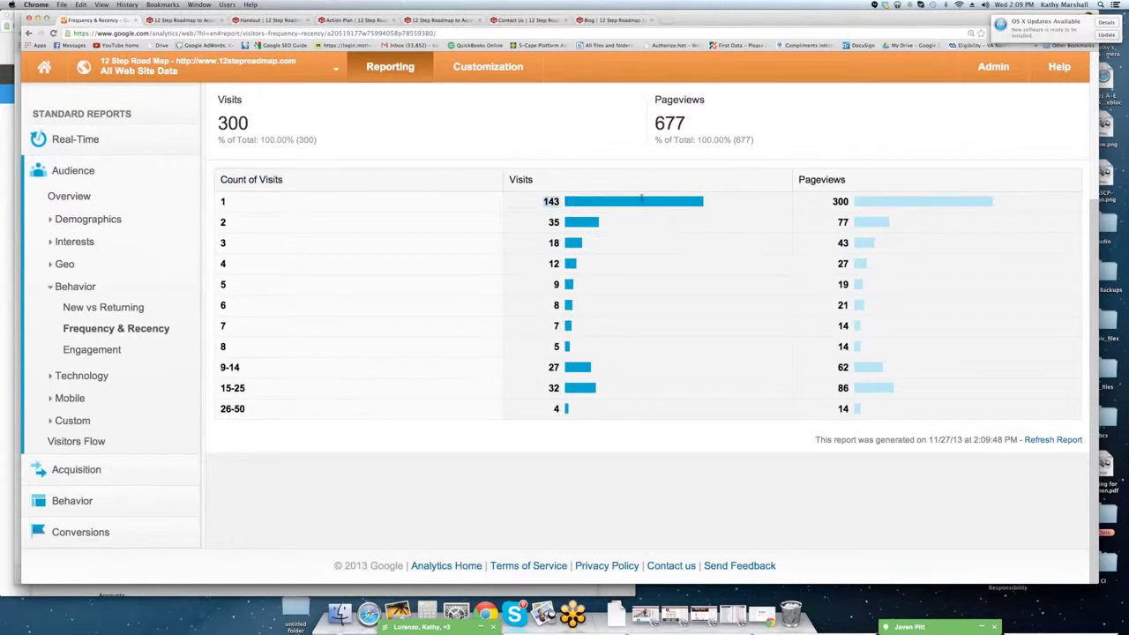
{"action": "left_click_drag", "start_coordinate": [823, 199], "coordinate": [927, 192]}
{"action": "left_click", "coordinate": [223, 201]}
{"action": "left_click_drag", "start_coordinate": [221, 367], "coordinate": [245, 408]}
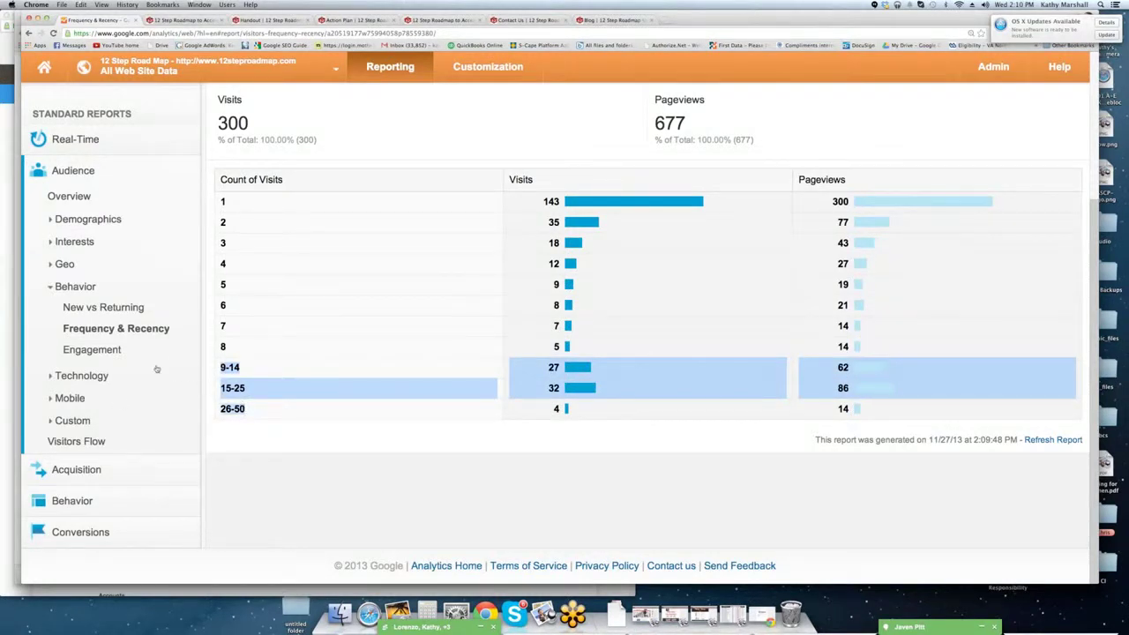
{"action": "left_click", "coordinate": [88, 349]}
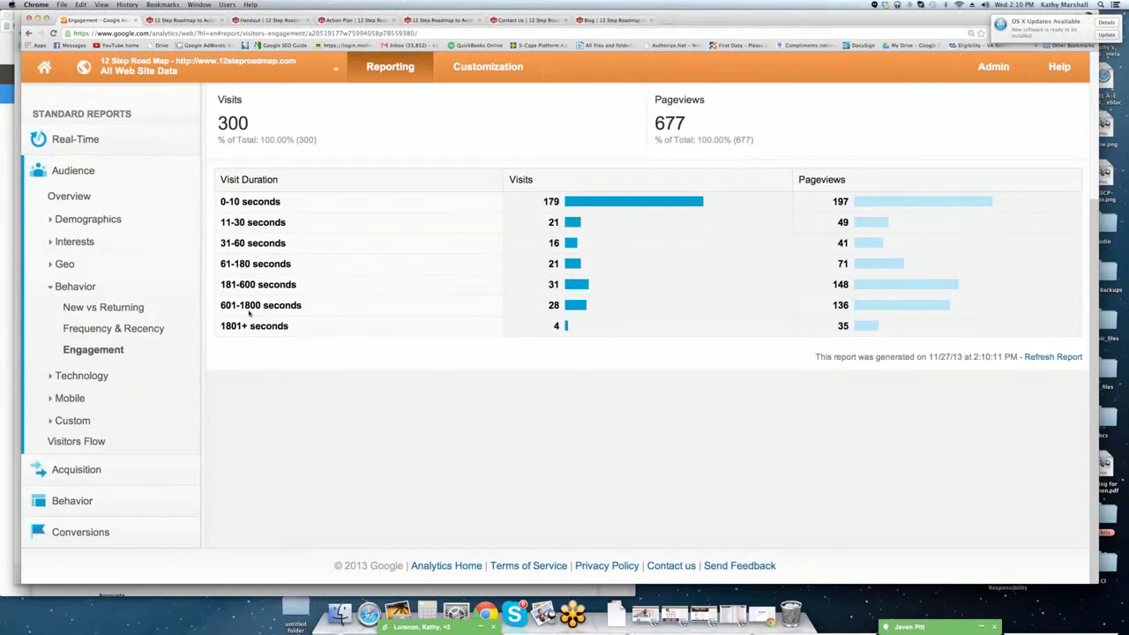
{"action": "left_click_drag", "start_coordinate": [239, 305], "coordinate": [299, 309]}
{"action": "left_click", "coordinate": [83, 378]}
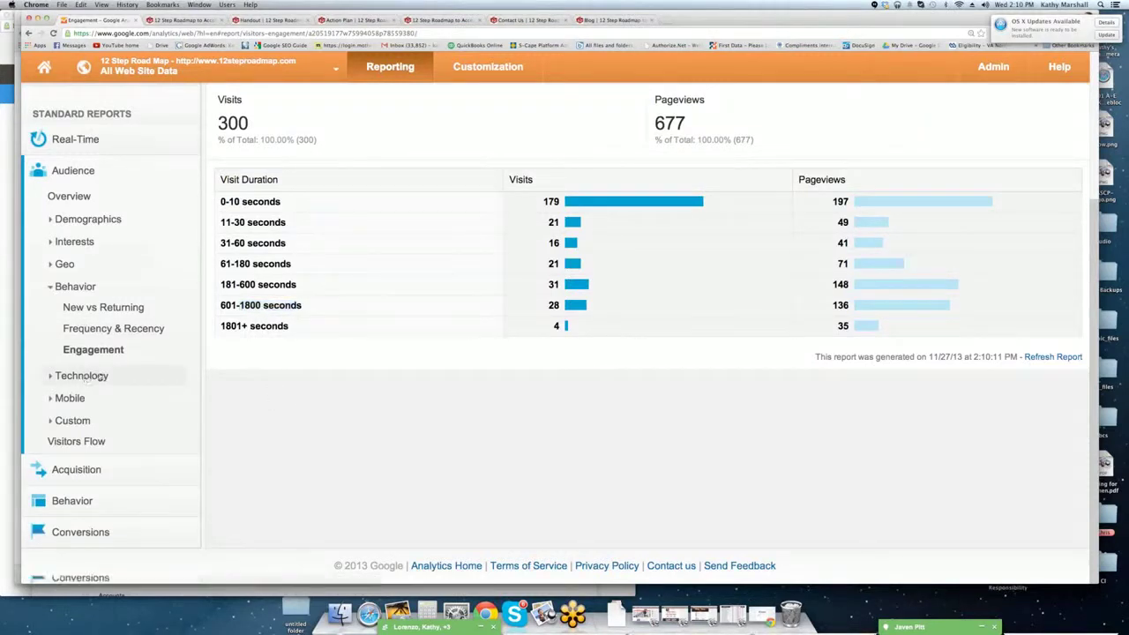
{"action": "left_click", "coordinate": [75, 286]}
{"action": "left_click", "coordinate": [106, 352]}
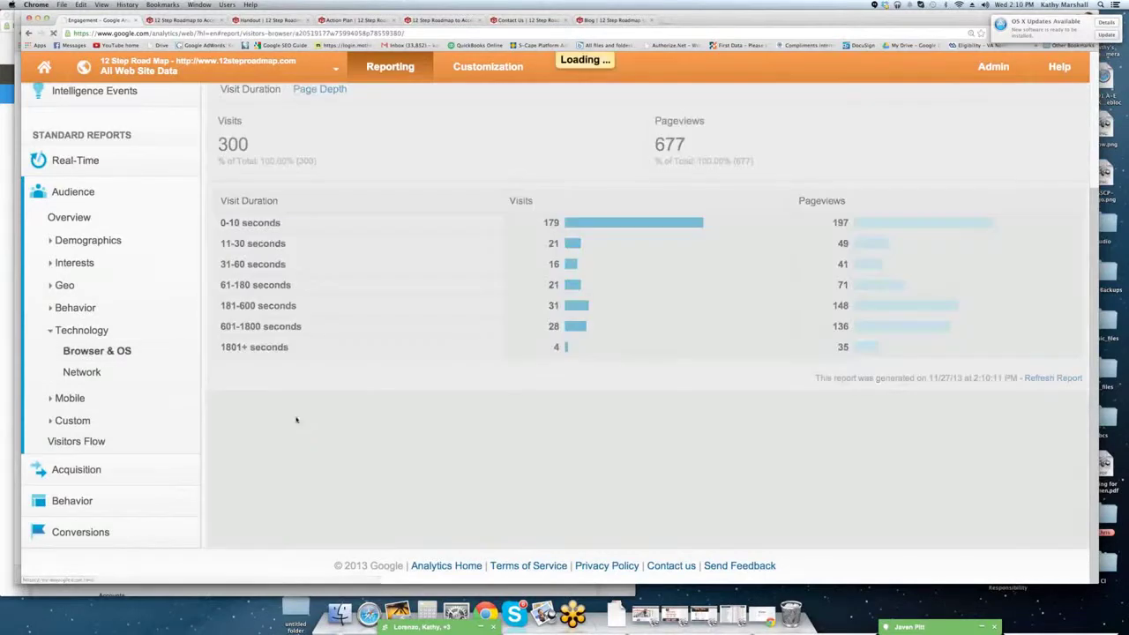
{"action": "scroll", "coordinate": [303, 413], "scroll_direction": "down", "scroll_amount": 5}
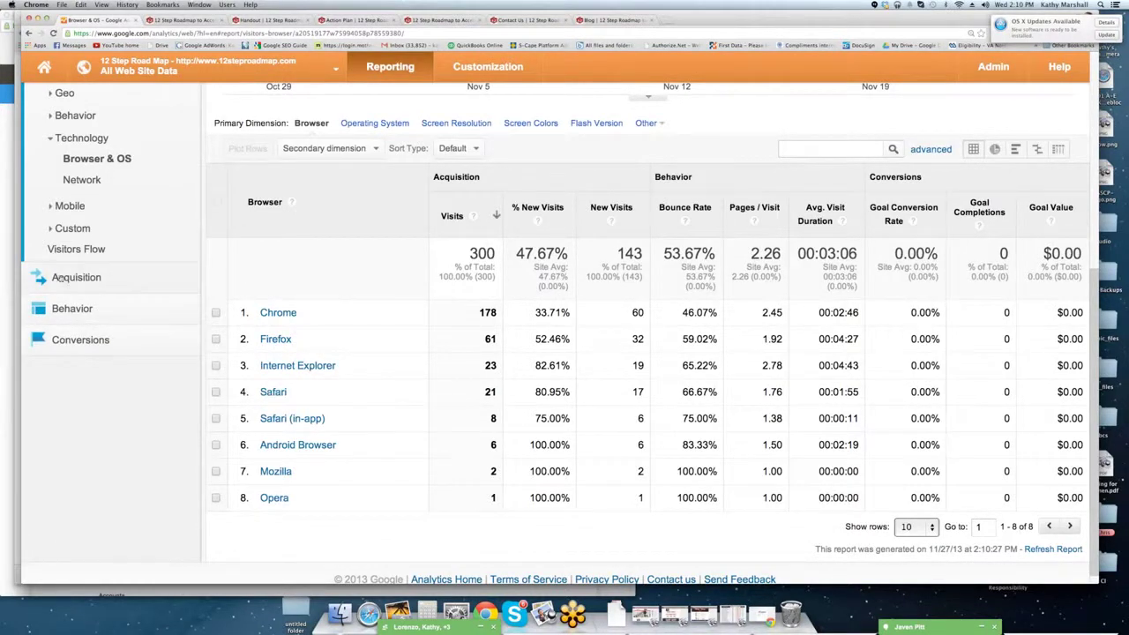
{"action": "left_click", "coordinate": [81, 180]}
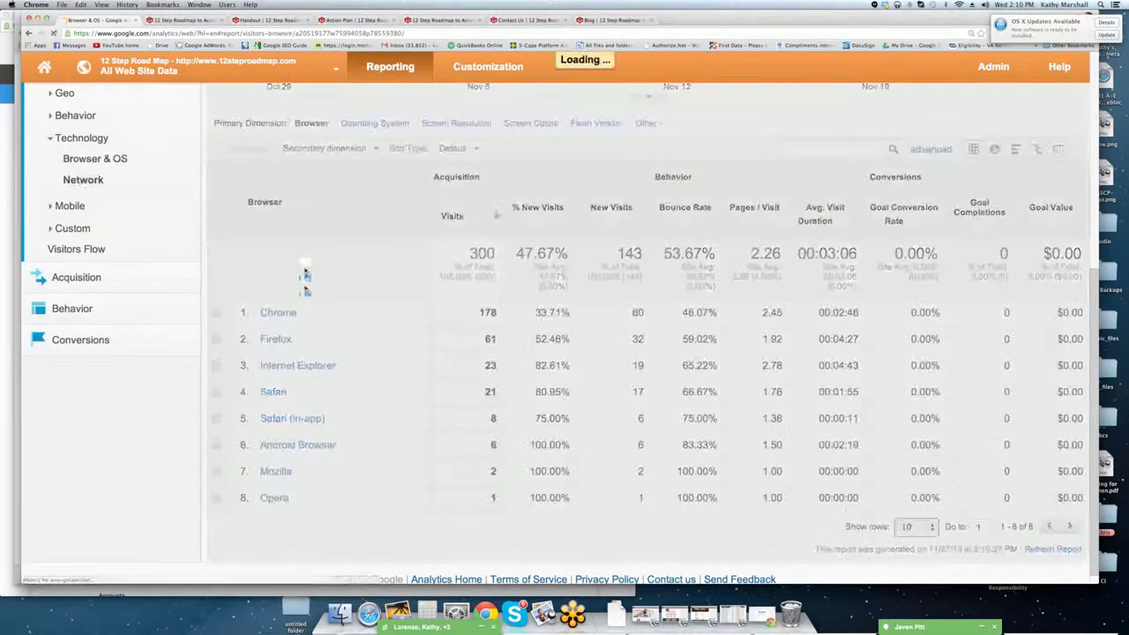
{"action": "scroll", "coordinate": [391, 403], "scroll_direction": "down", "scroll_amount": 1}
{"action": "scroll", "coordinate": [390, 403], "scroll_direction": "down", "scroll_amount": 3}
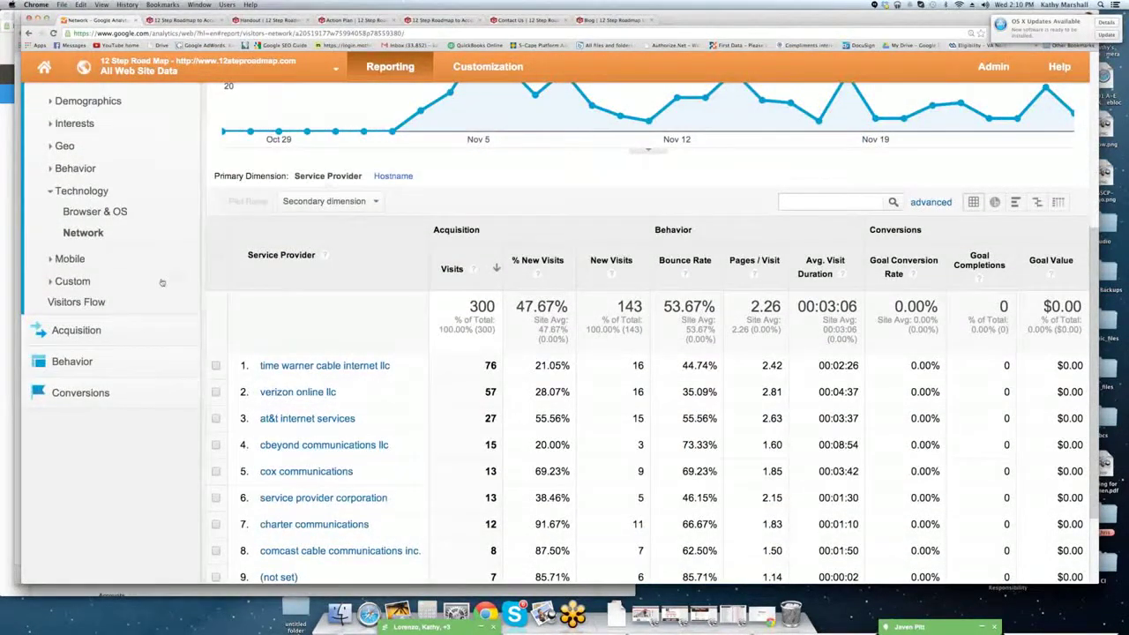
{"action": "left_click", "coordinate": [65, 191]}
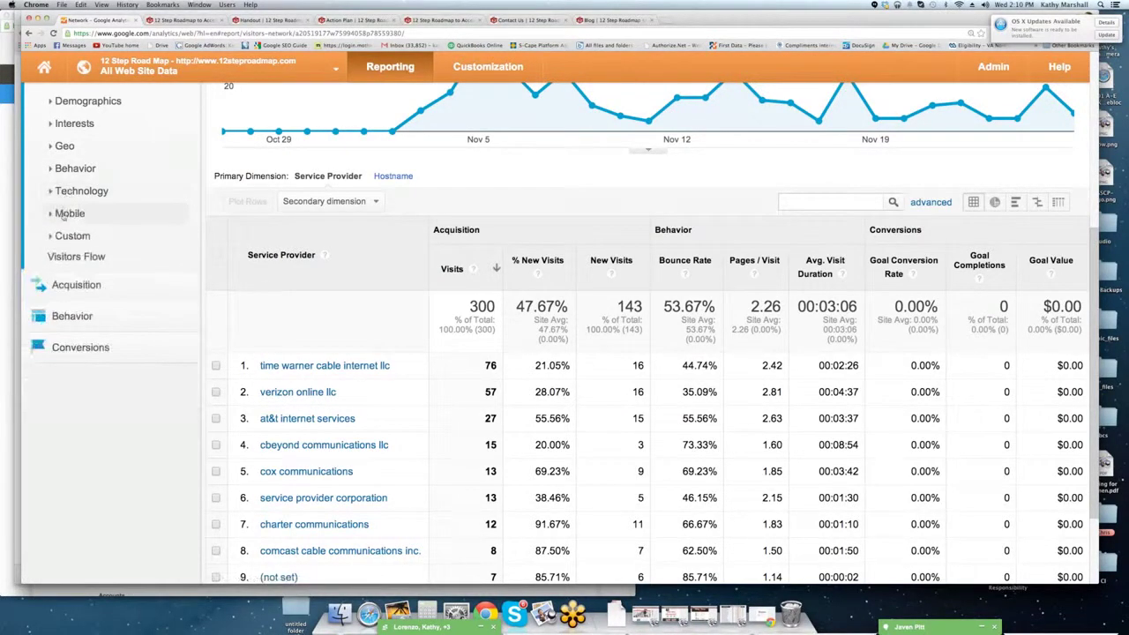
{"action": "left_click", "coordinate": [62, 214]}
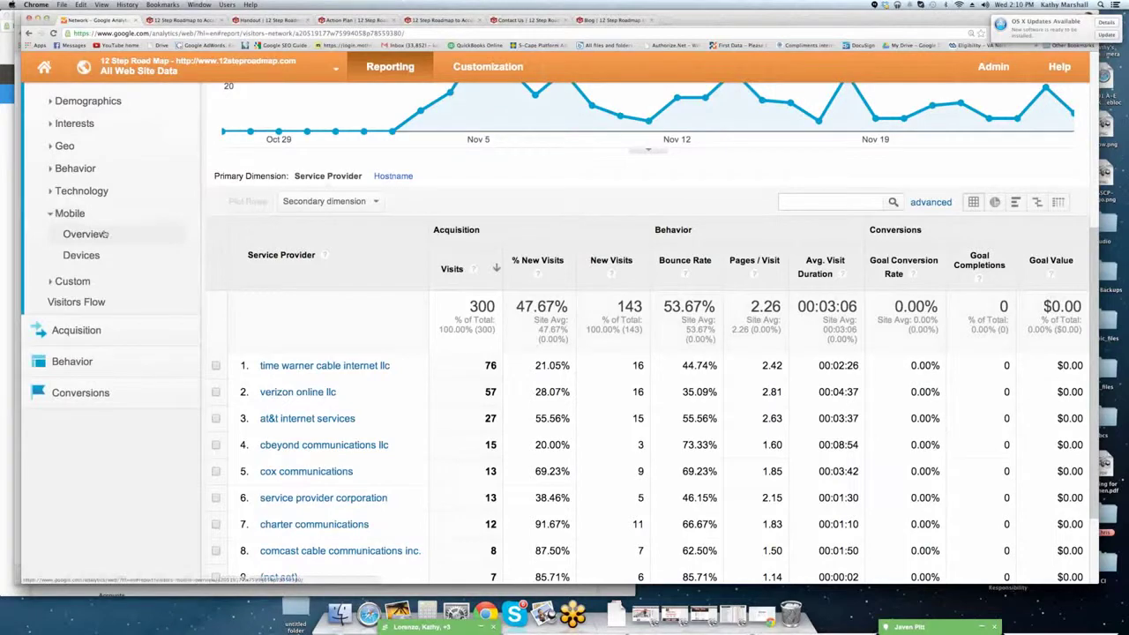
{"action": "left_click", "coordinate": [85, 234]}
{"action": "scroll", "coordinate": [209, 328], "scroll_direction": "down", "scroll_amount": 2}
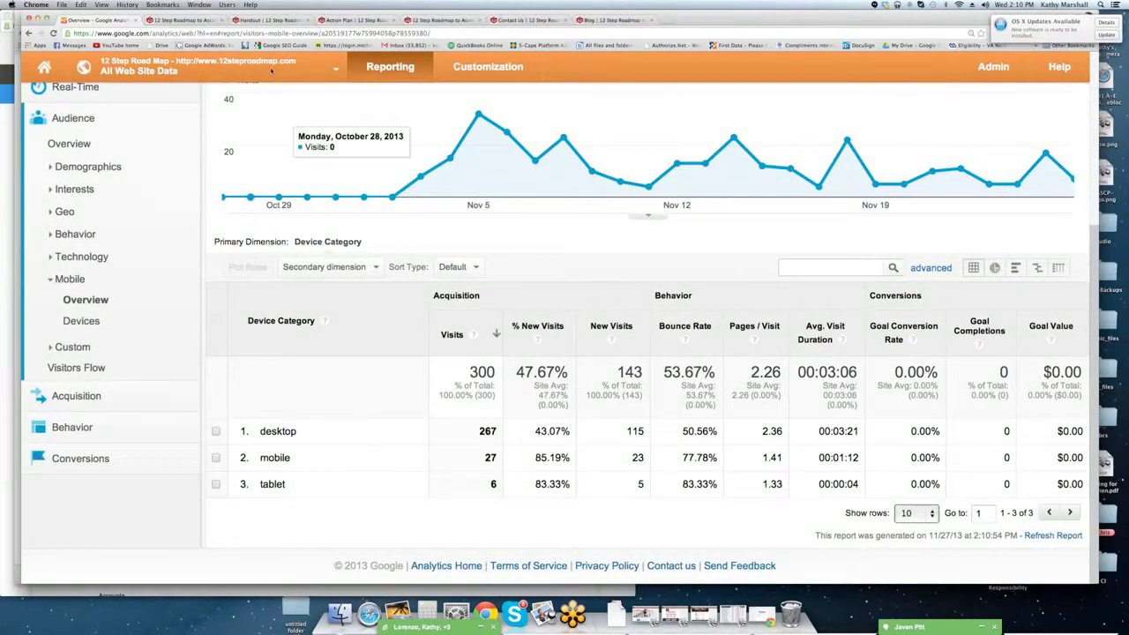
Pull the Handout tab into its own window and open the Presentations page.
{"action": "left_click", "coordinate": [265, 19]}
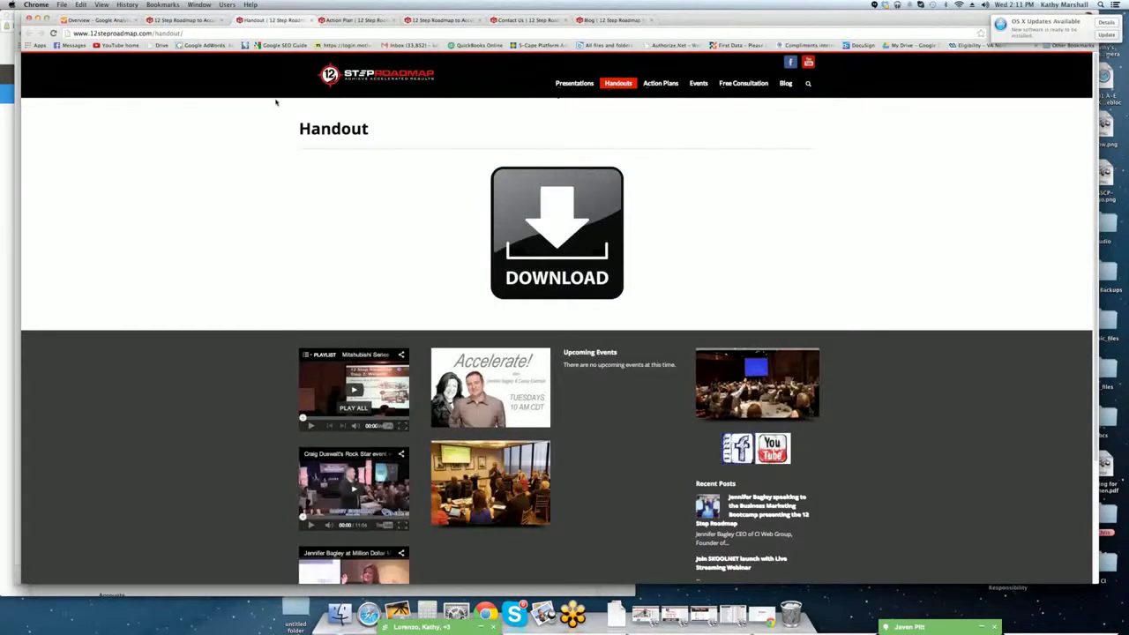
{"action": "left_click_drag", "start_coordinate": [276, 102], "coordinate": [101, 101]}
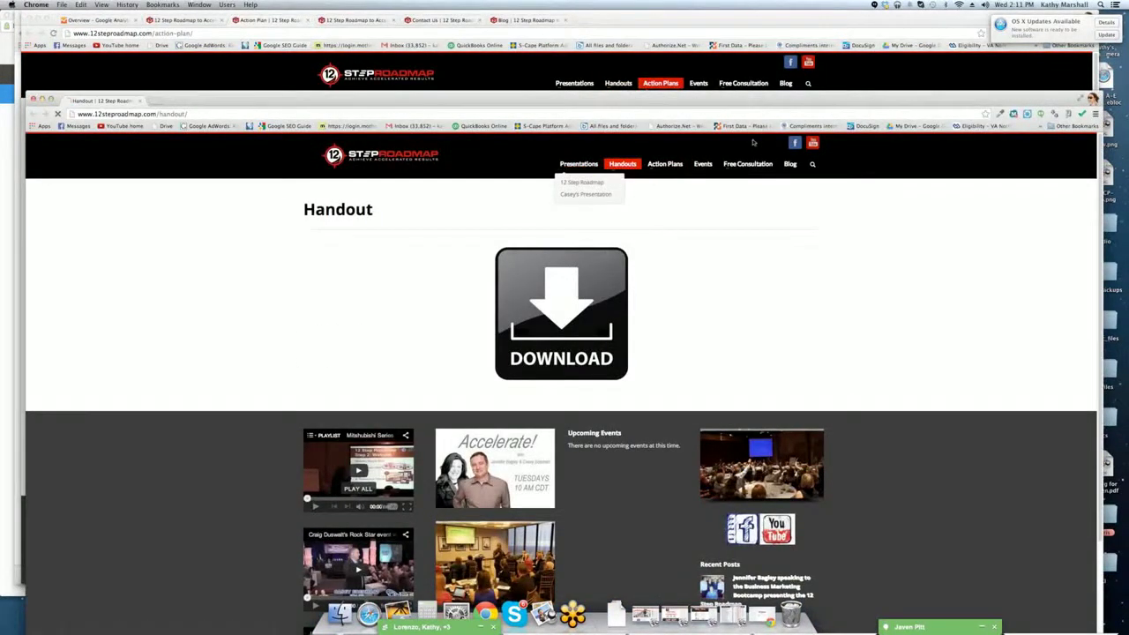
{"action": "left_click", "coordinate": [582, 182]}
{"action": "left_click_drag", "start_coordinate": [647, 99], "coordinate": [647, 15]}
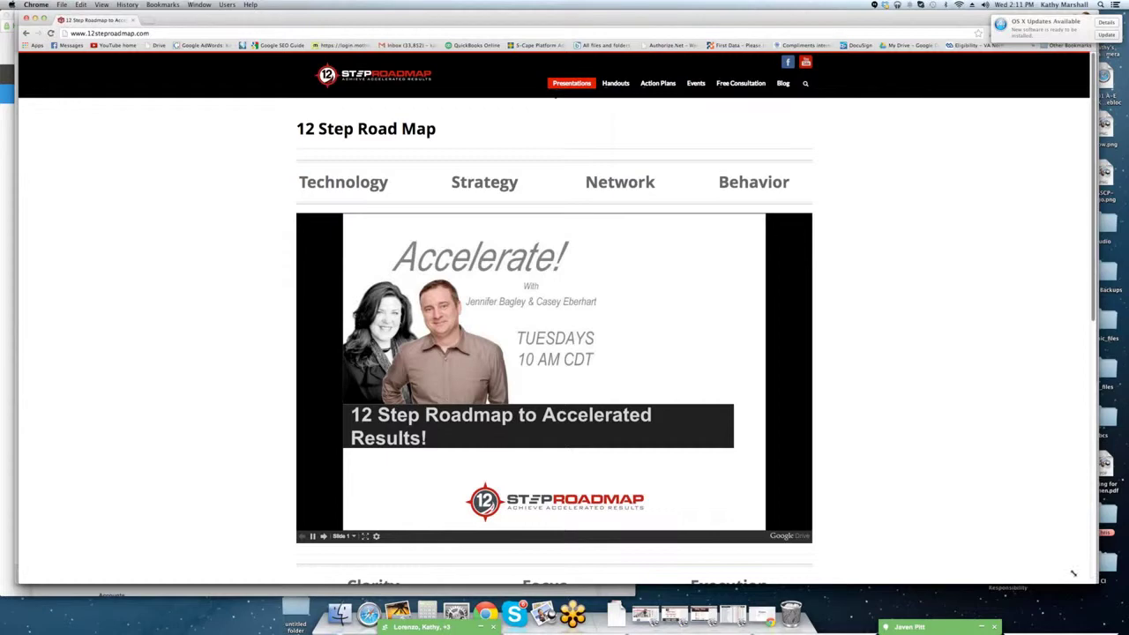
Narrow the new window to a mobile width, try its page list, then return to the main window.
{"action": "left_click_drag", "start_coordinate": [1073, 573], "coordinate": [168, 509]}
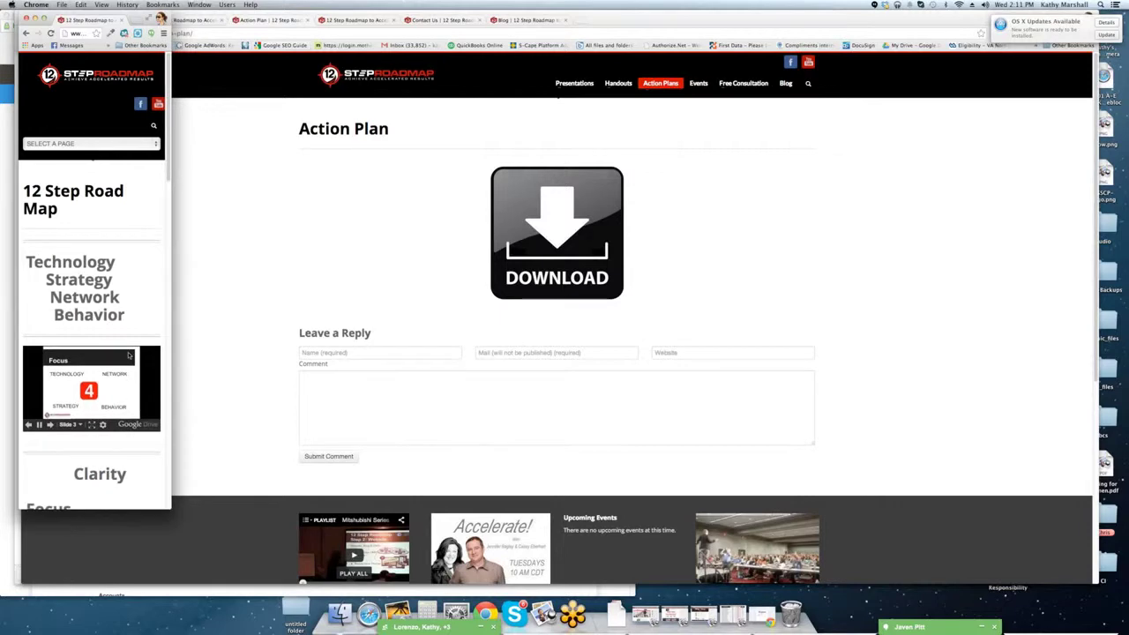
{"action": "left_click", "coordinate": [103, 144]}
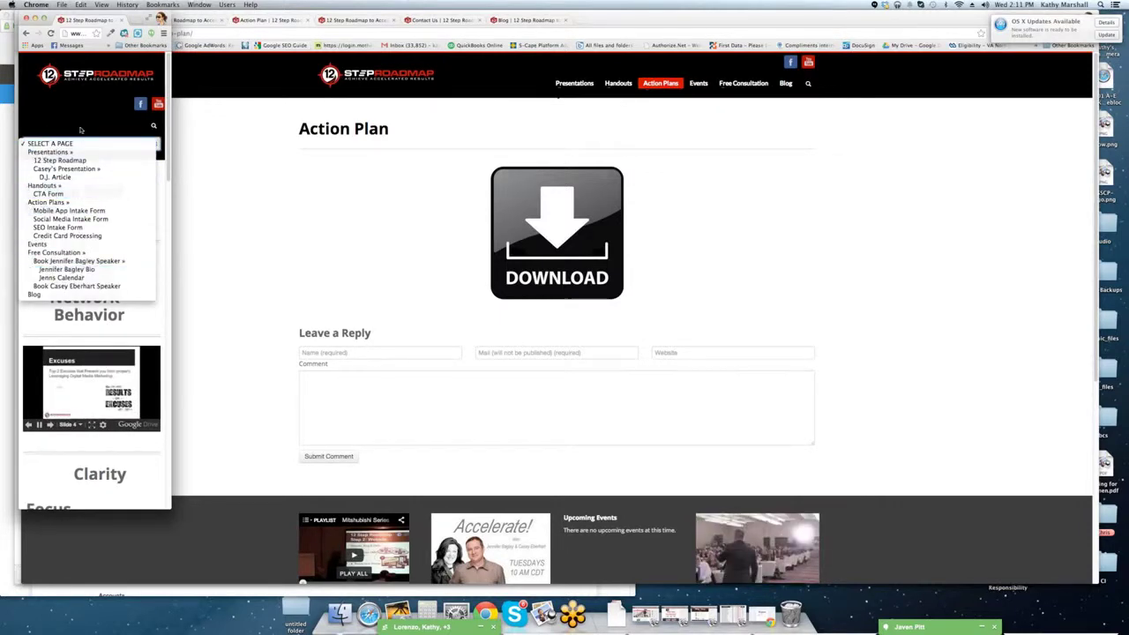
{"action": "scroll", "coordinate": [80, 271], "scroll_direction": "down", "scroll_amount": 2}
{"action": "scroll", "coordinate": [105, 316], "scroll_direction": "down", "scroll_amount": 10}
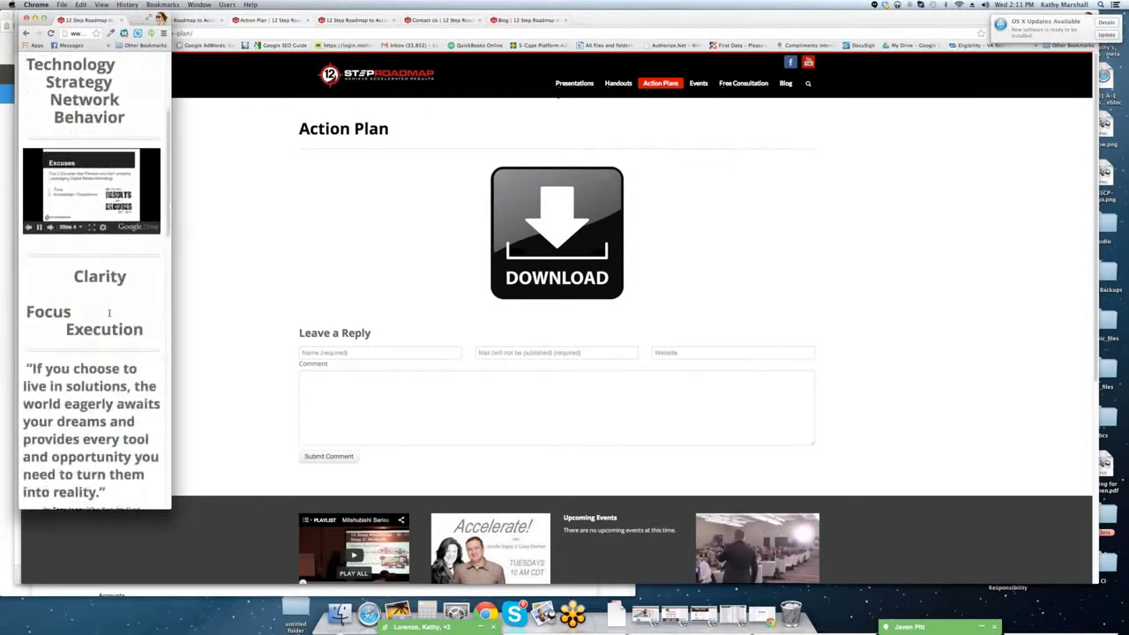
{"action": "scroll", "coordinate": [110, 317], "scroll_direction": "down", "scroll_amount": 8}
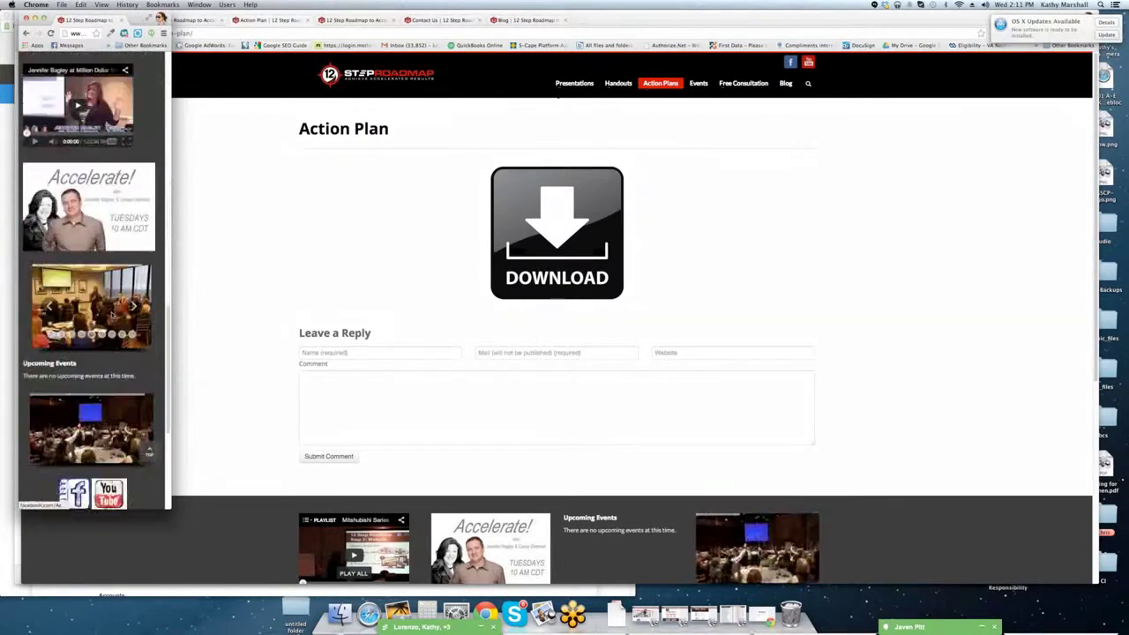
{"action": "left_click", "coordinate": [220, 397]}
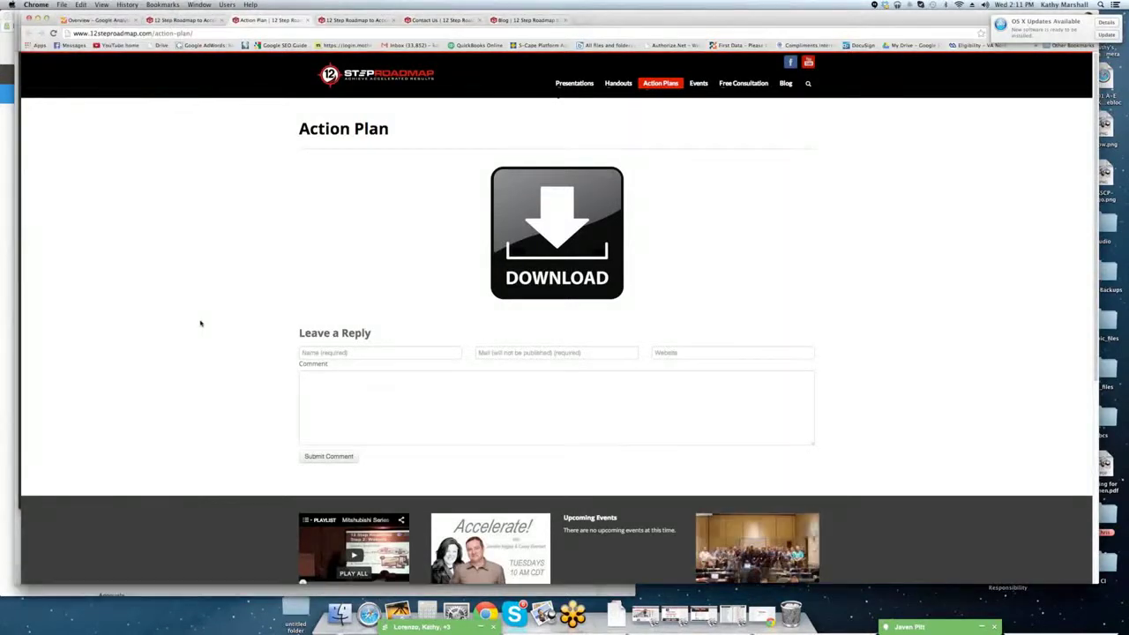
Back in Analytics, highlight the 267 desktop visits, then open Visitors Flow zoomed out to 293 visits.
{"action": "left_click", "coordinate": [106, 20]}
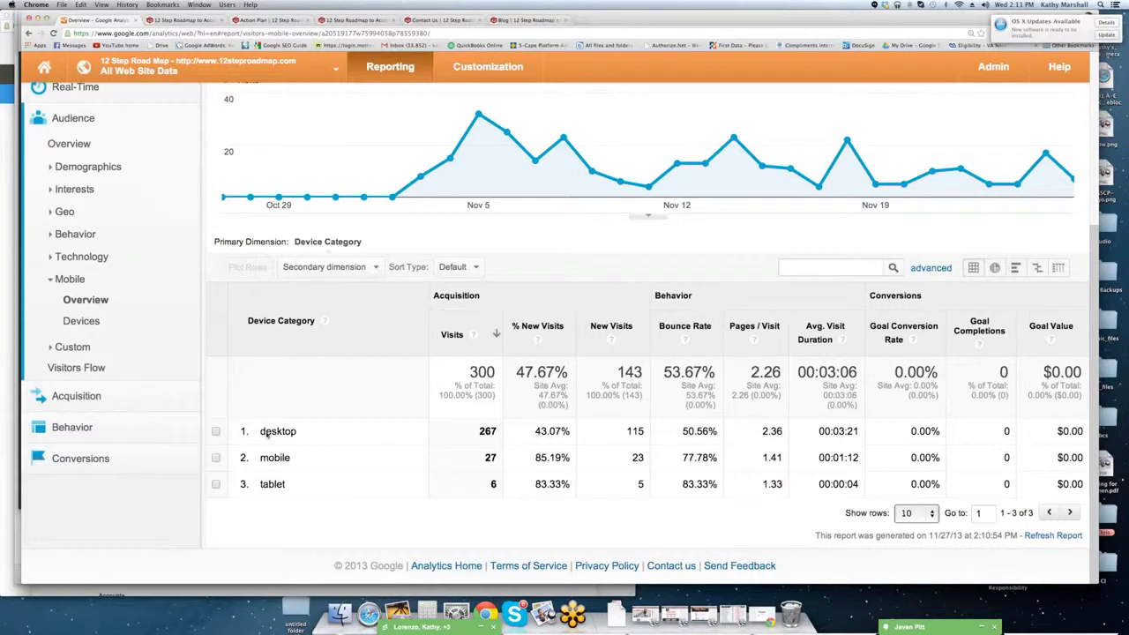
{"action": "left_click_drag", "start_coordinate": [499, 431], "coordinate": [472, 429]}
{"action": "left_click", "coordinate": [55, 279]}
{"action": "left_click", "coordinate": [66, 302]}
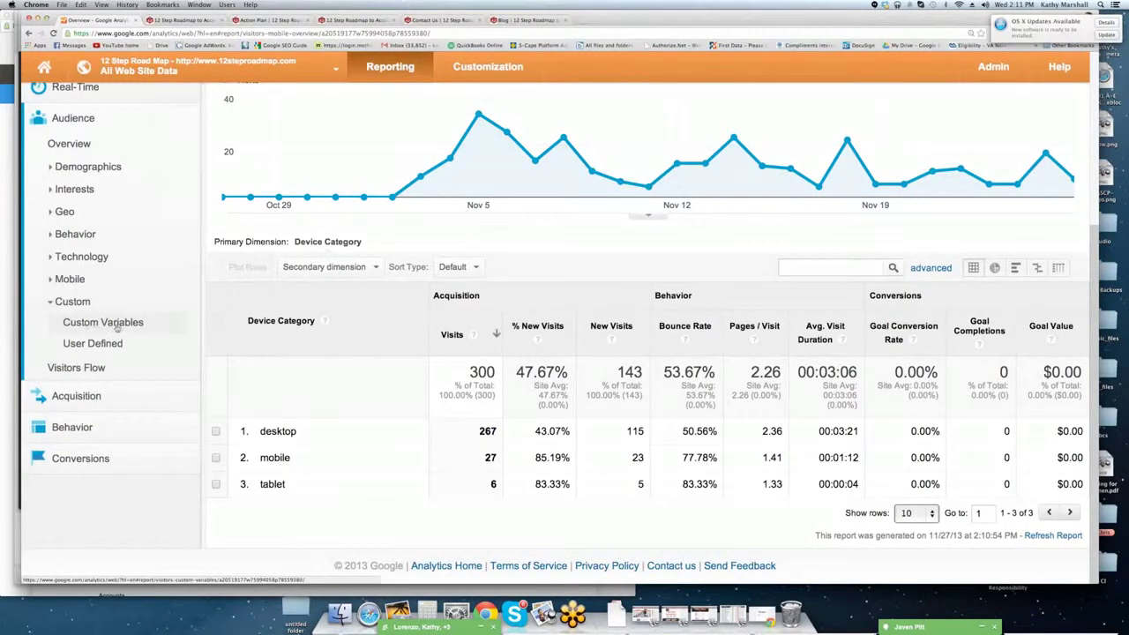
{"action": "left_click", "coordinate": [60, 371]}
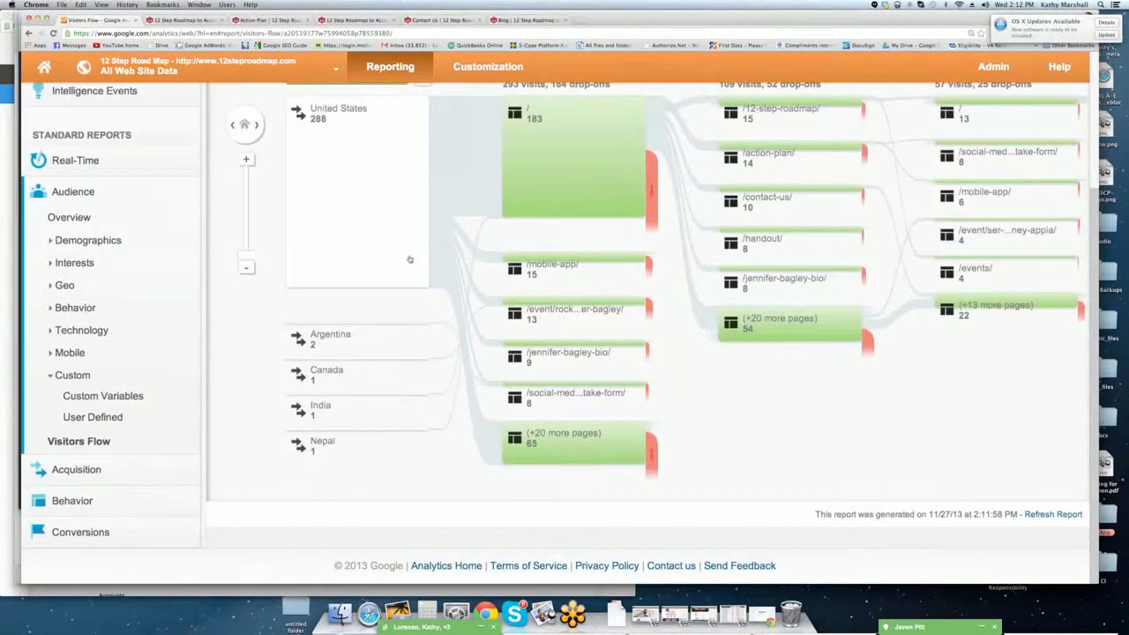
{"action": "scroll", "coordinate": [409, 259], "scroll_direction": "up", "scroll_amount": 3}
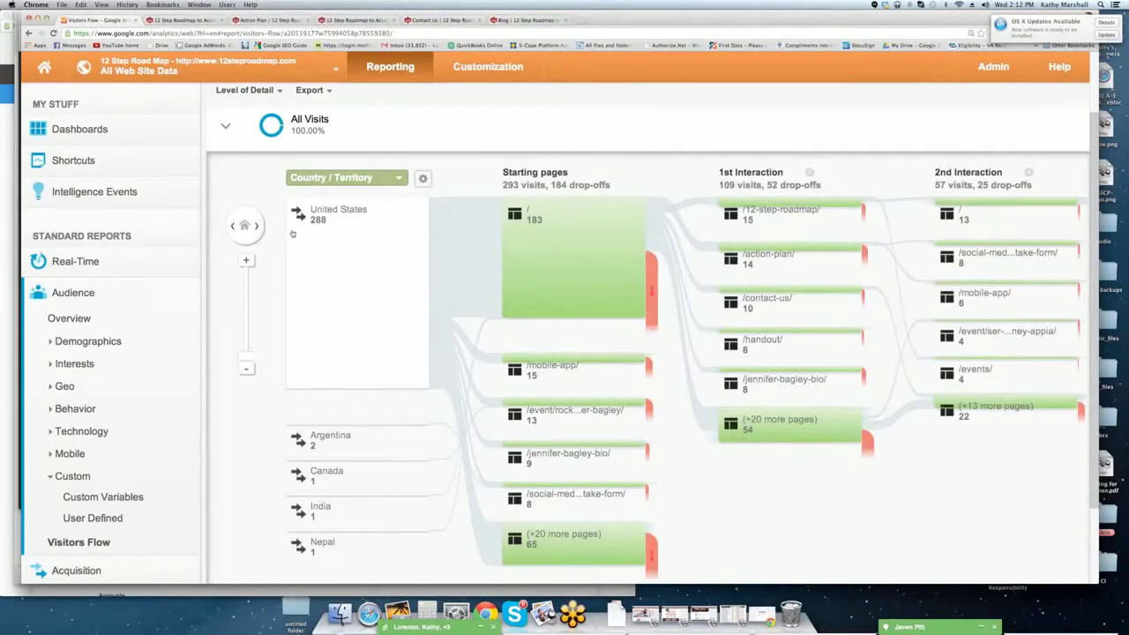
{"action": "left_click", "coordinate": [246, 371]}
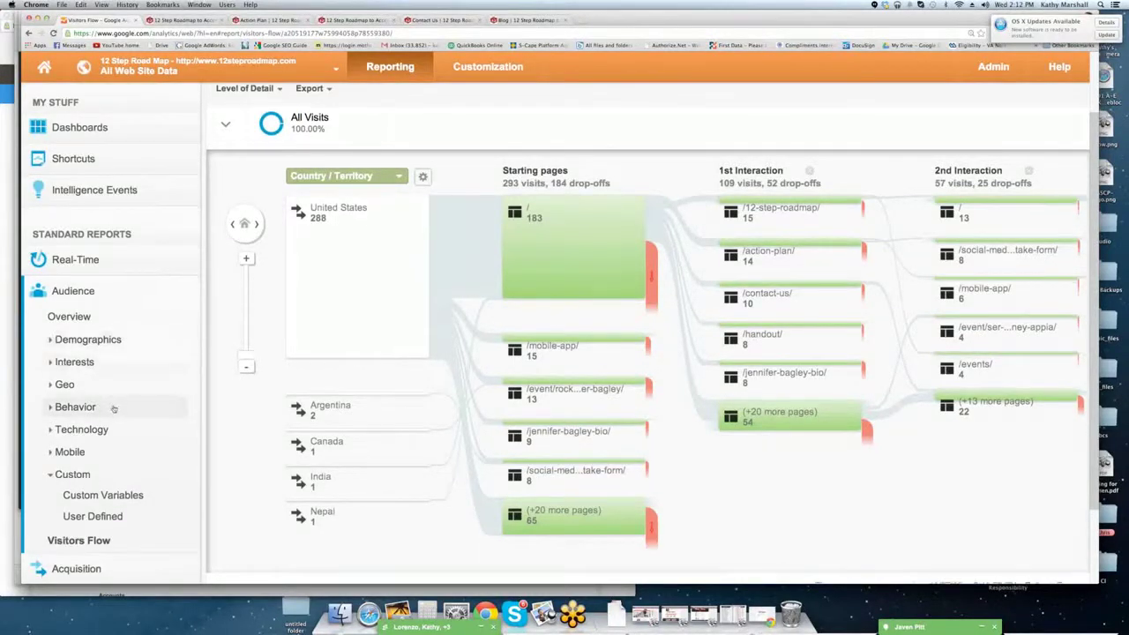
{"action": "scroll", "coordinate": [79, 408], "scroll_direction": "down", "scroll_amount": 1}
{"action": "left_click", "coordinate": [70, 243]}
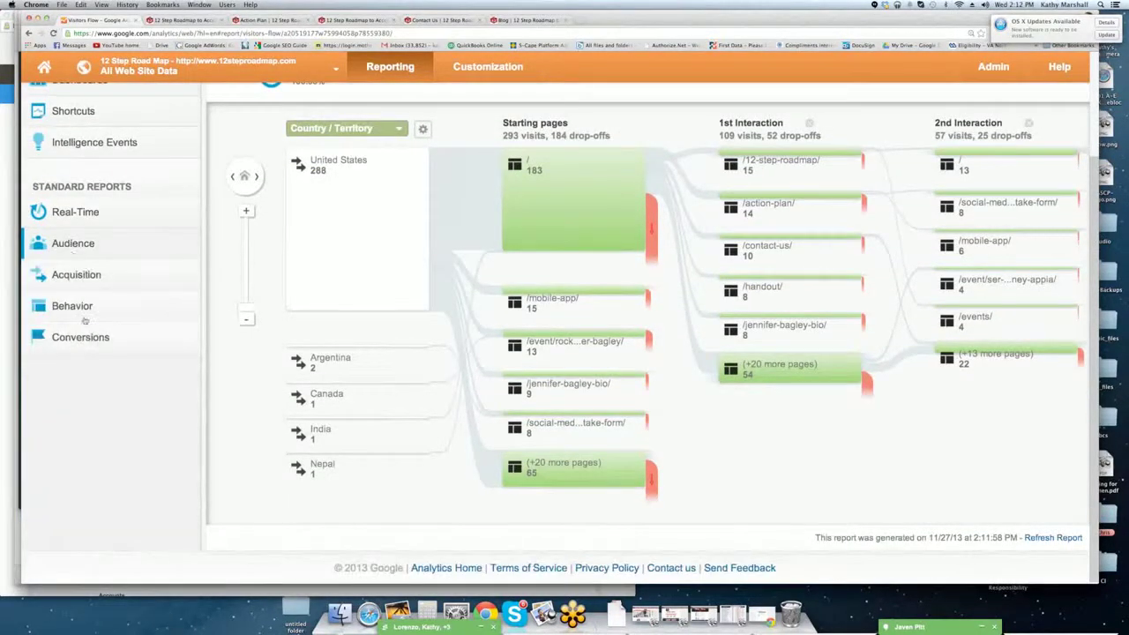
View Acquisition Overview, then All Traffic by source/medium, highlighting google / organic at 46 visits.
{"action": "left_click", "coordinate": [76, 274]}
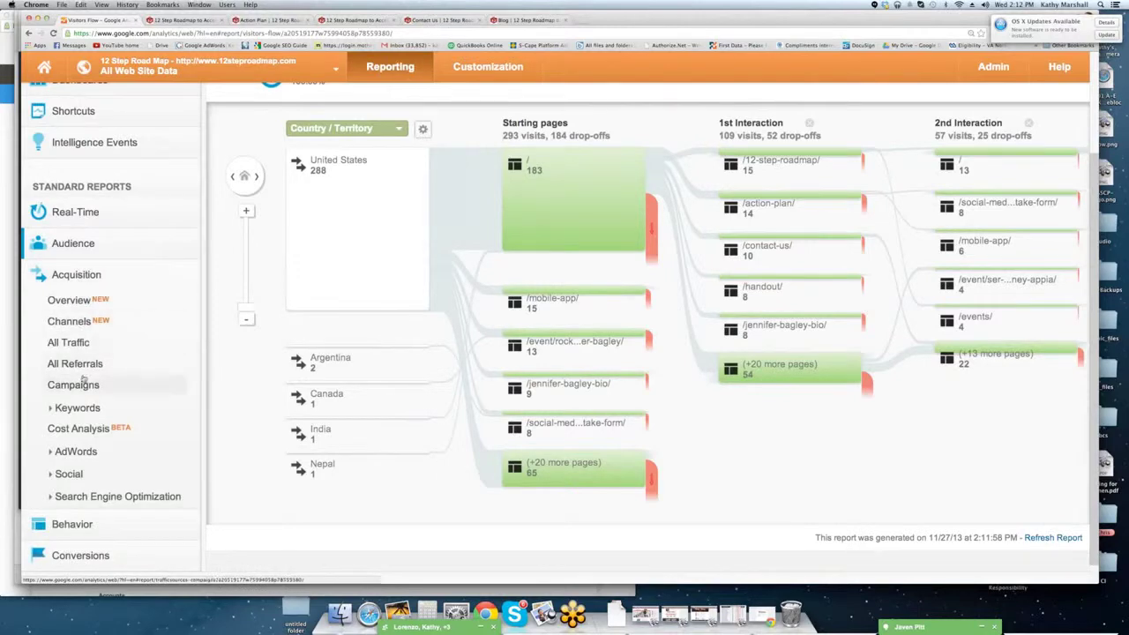
{"action": "left_click", "coordinate": [69, 300]}
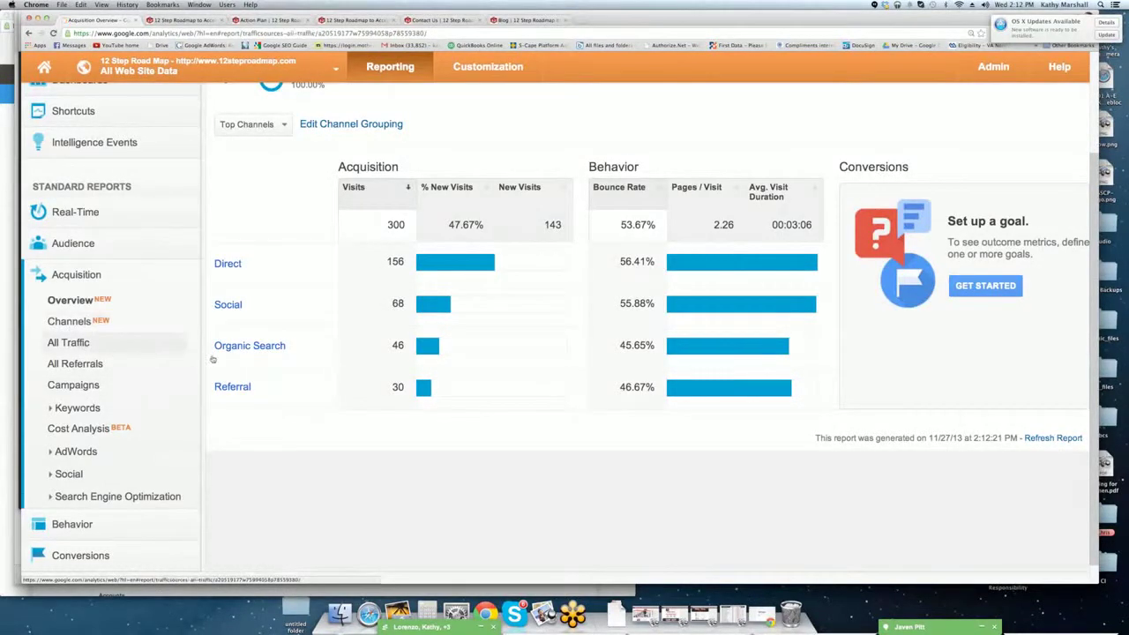
{"action": "left_click", "coordinate": [71, 342]}
{"action": "scroll", "coordinate": [315, 379], "scroll_direction": "down", "scroll_amount": 5}
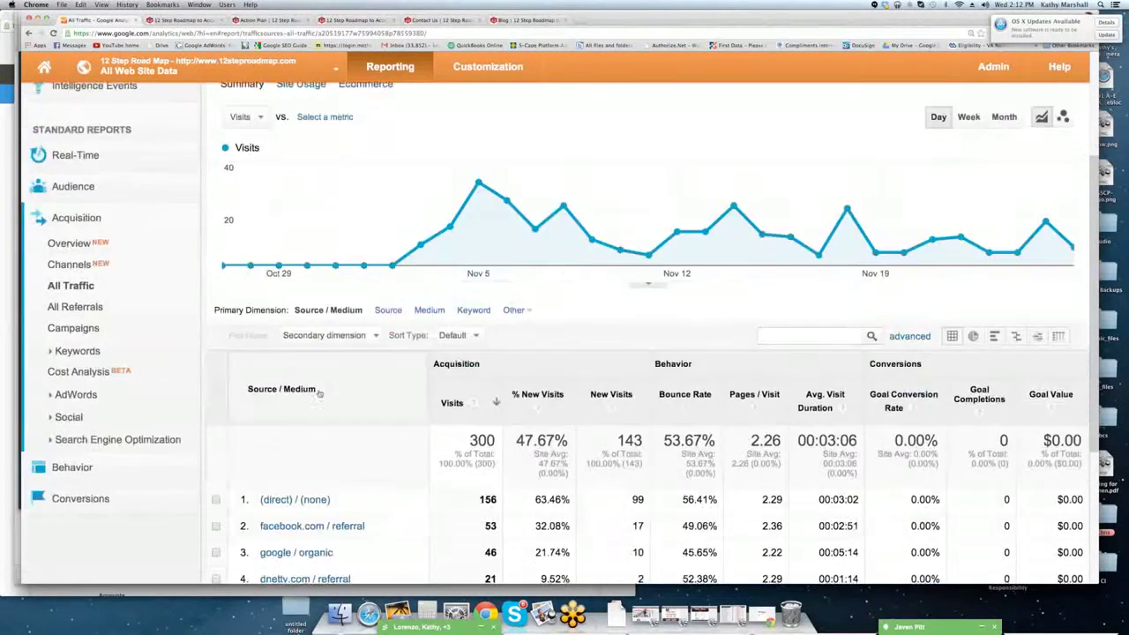
{"action": "scroll", "coordinate": [592, 447], "scroll_direction": "down", "scroll_amount": 1}
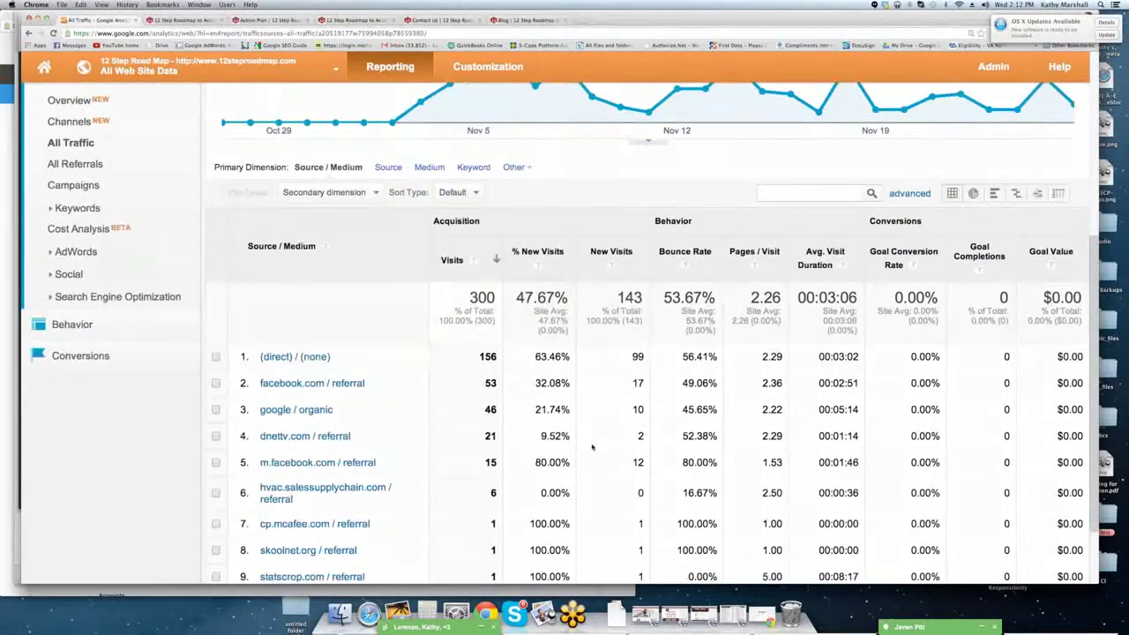
{"action": "scroll", "coordinate": [300, 382], "scroll_direction": "up", "scroll_amount": 1}
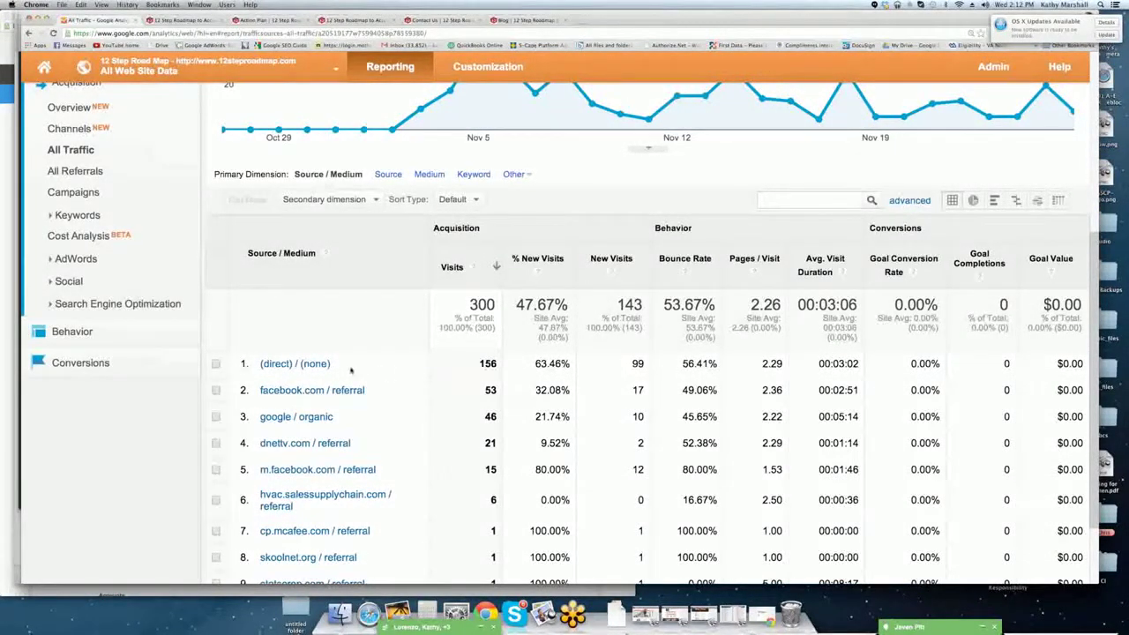
{"action": "scroll", "coordinate": [441, 371], "scroll_direction": "down", "scroll_amount": 2}
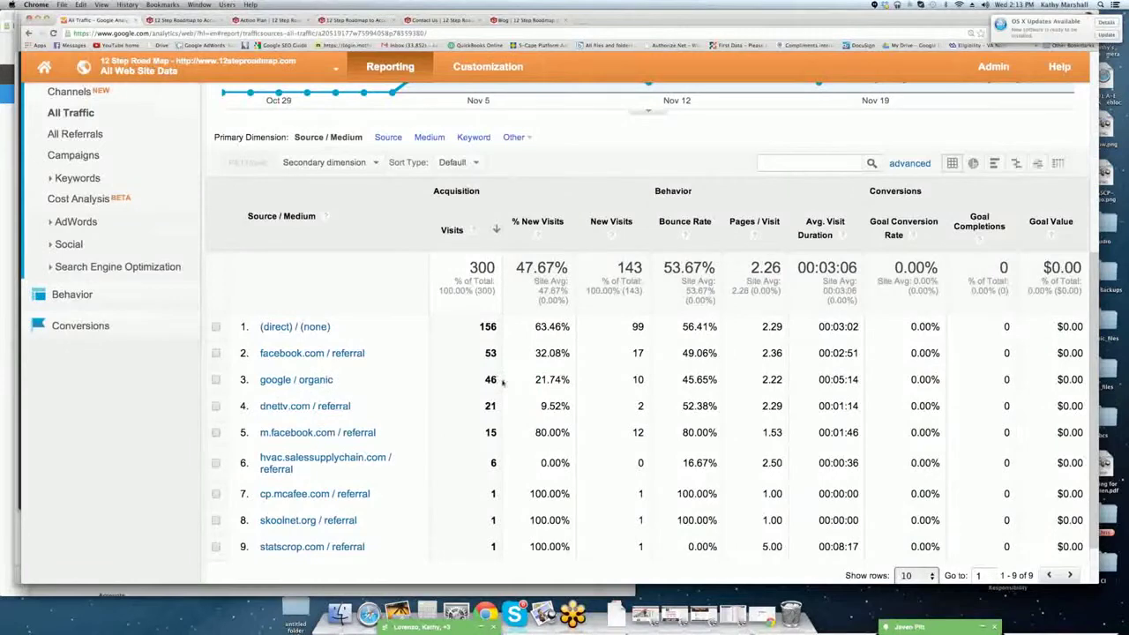
{"action": "left_click_drag", "start_coordinate": [502, 382], "coordinate": [231, 377]}
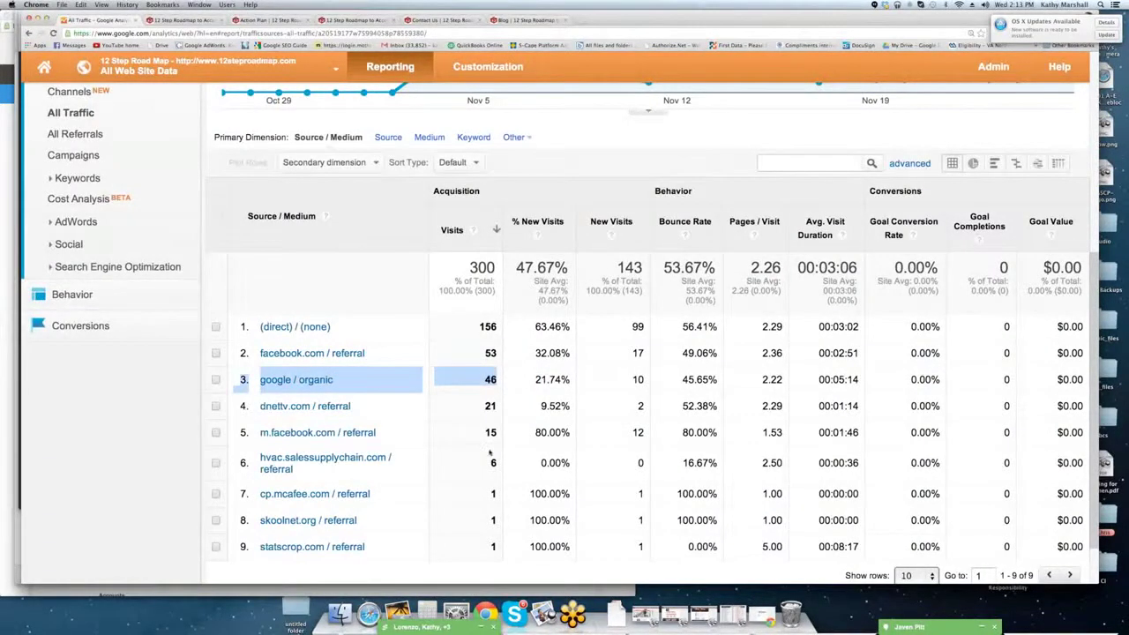
{"action": "scroll", "coordinate": [490, 457], "scroll_direction": "down", "scroll_amount": 3}
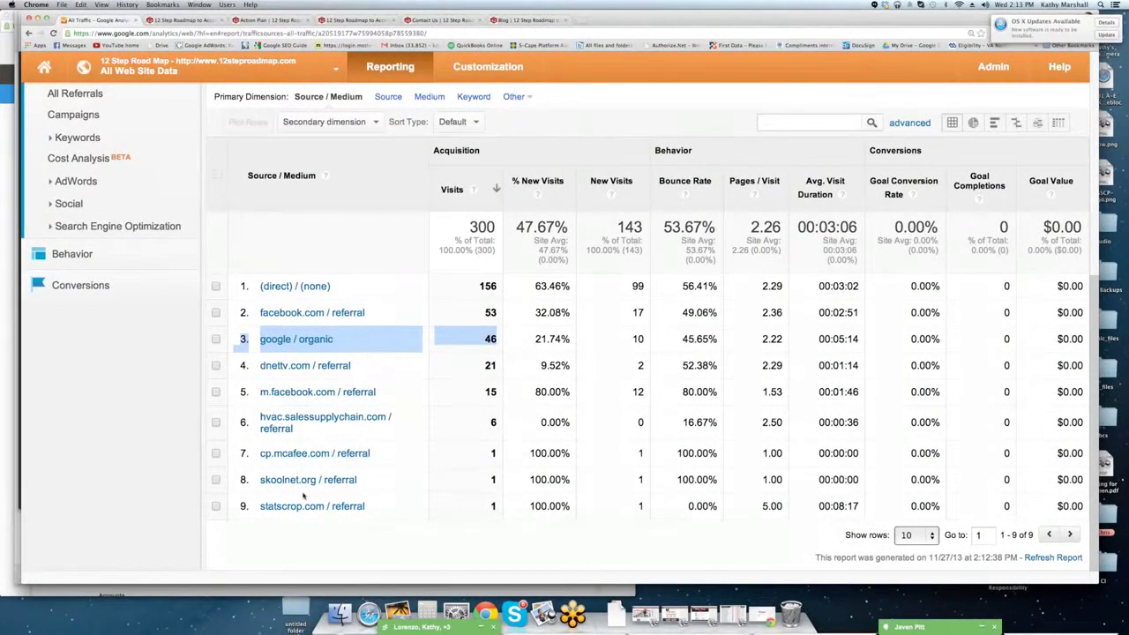
{"action": "scroll", "coordinate": [380, 470], "scroll_direction": "up", "scroll_amount": 3}
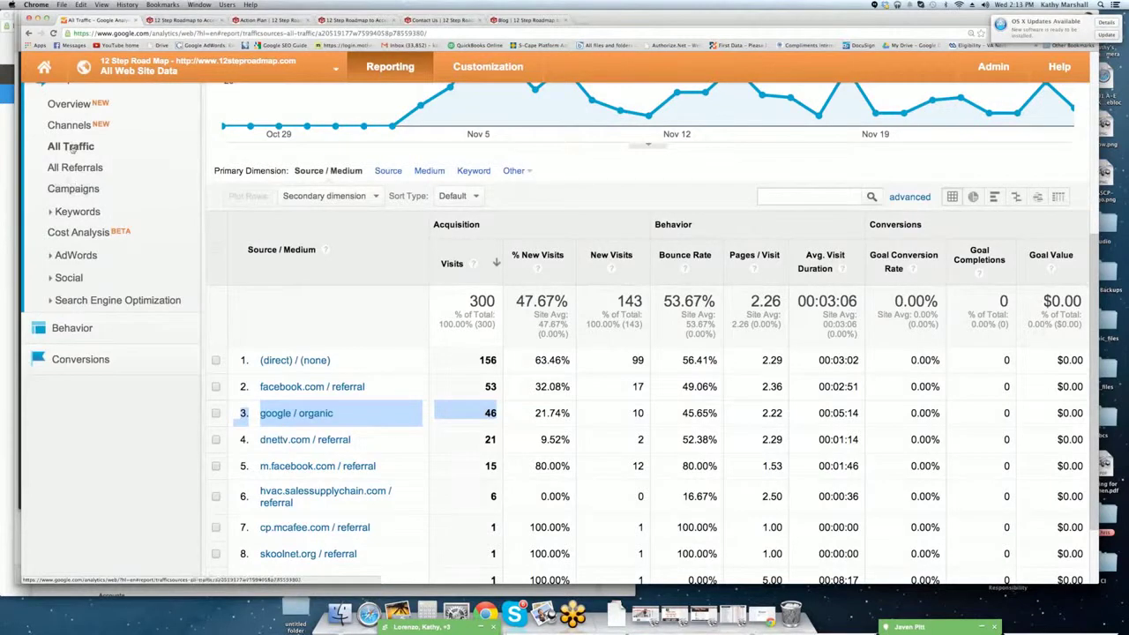
Show the Organic keywords report at 50 rows, then switch to Paid keywords with 0 visits.
{"action": "left_click", "coordinate": [77, 212]}
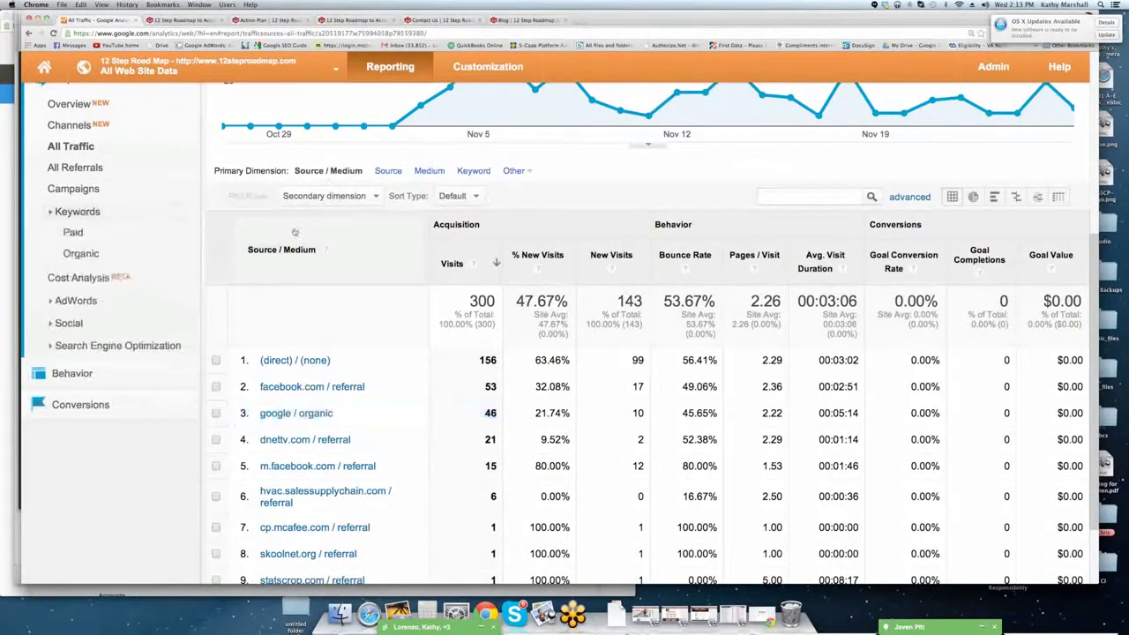
{"action": "left_click", "coordinate": [82, 253]}
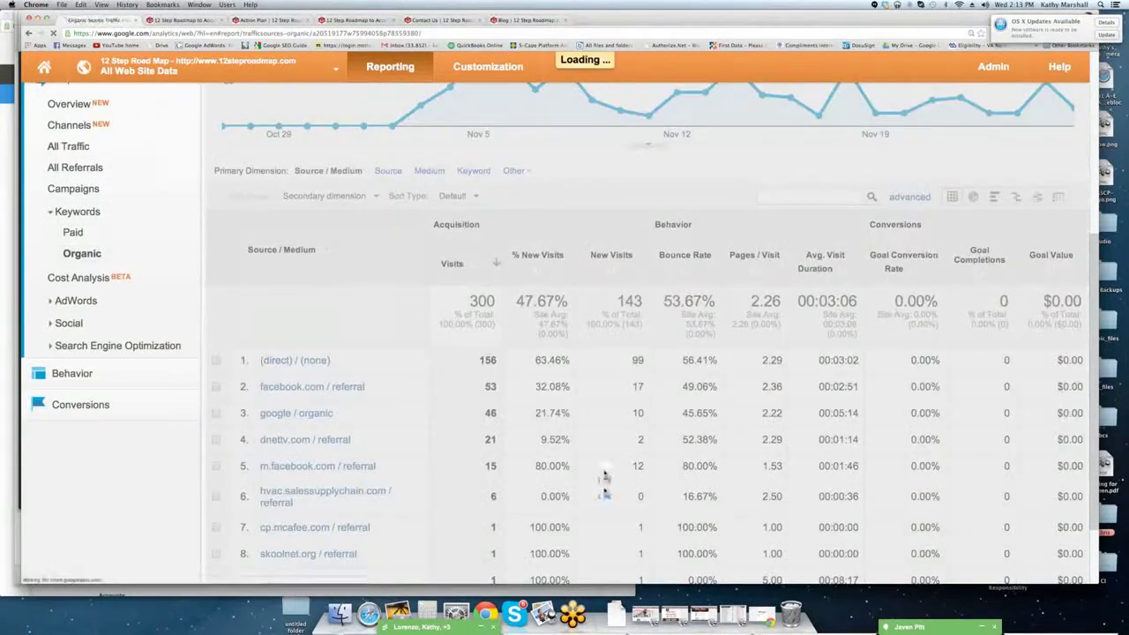
{"action": "scroll", "coordinate": [604, 465], "scroll_direction": "down", "scroll_amount": 5}
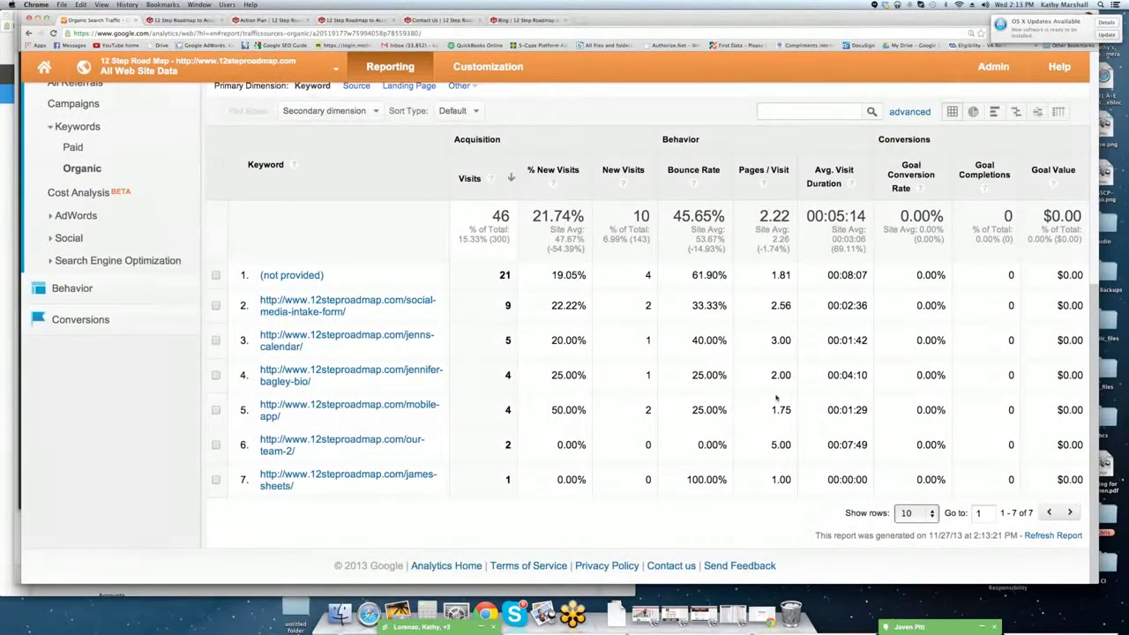
{"action": "left_click", "coordinate": [932, 515]}
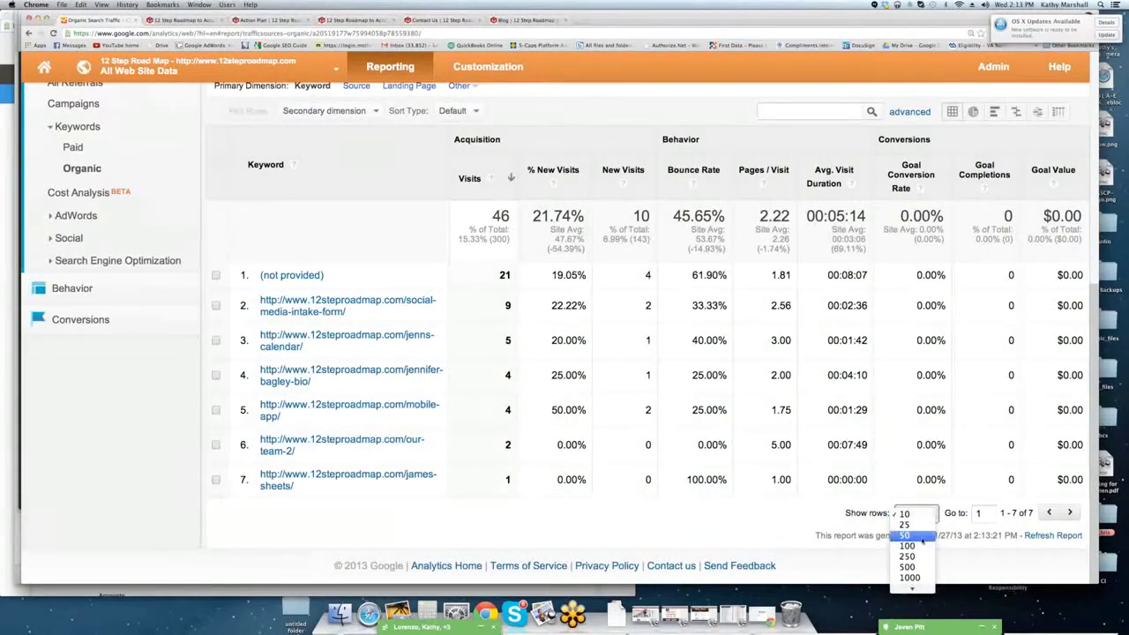
{"action": "left_click", "coordinate": [908, 538]}
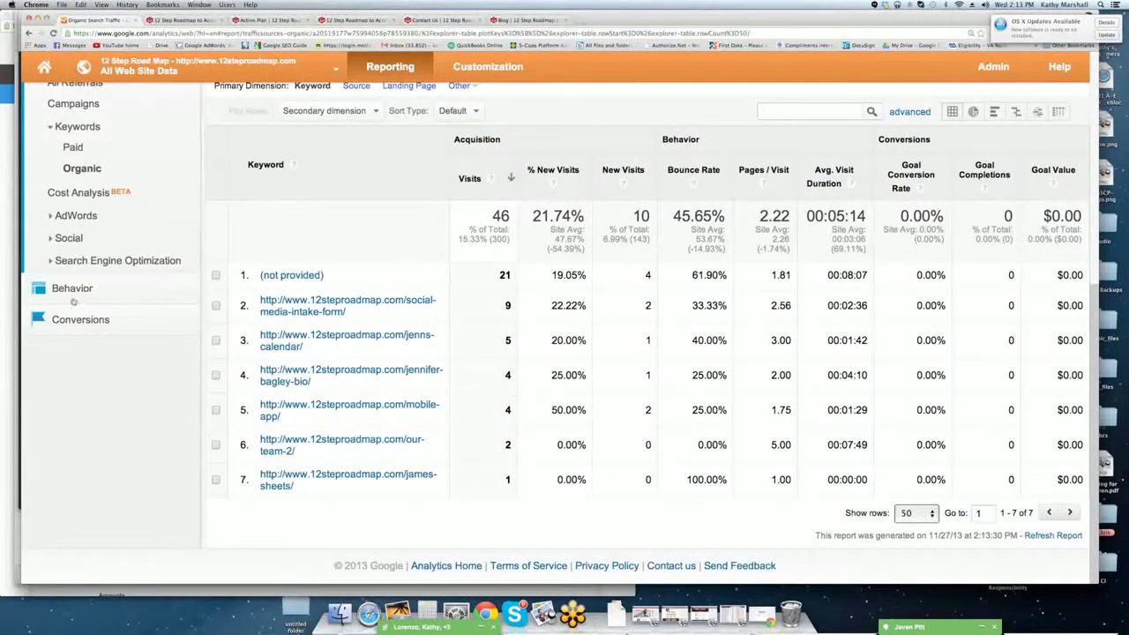
{"action": "left_click", "coordinate": [72, 148]}
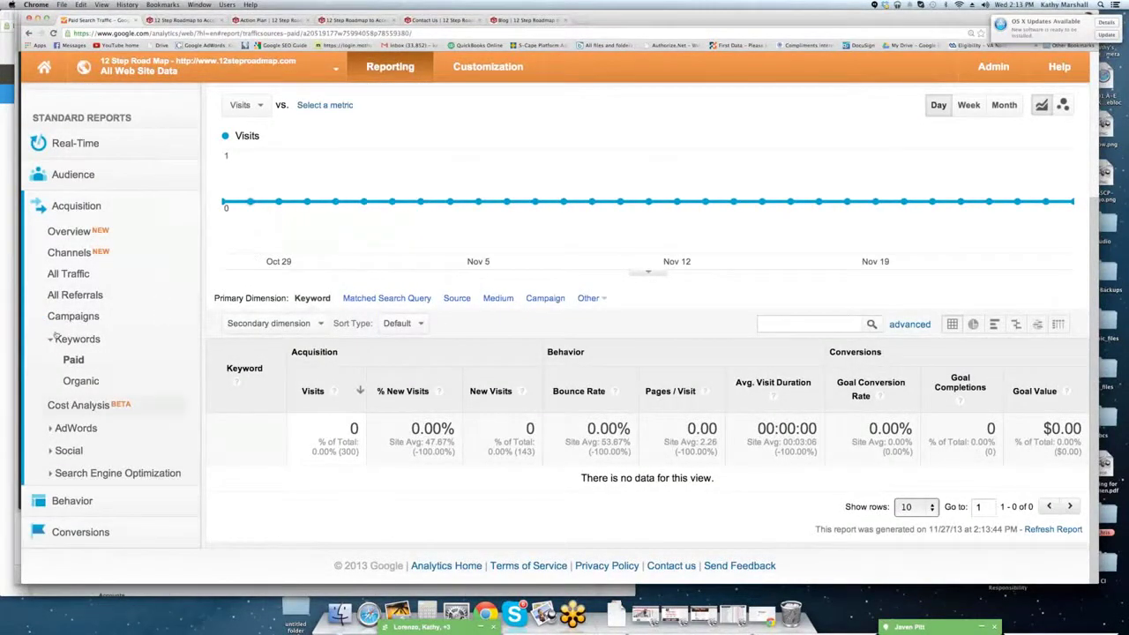
{"action": "left_click", "coordinate": [82, 340]}
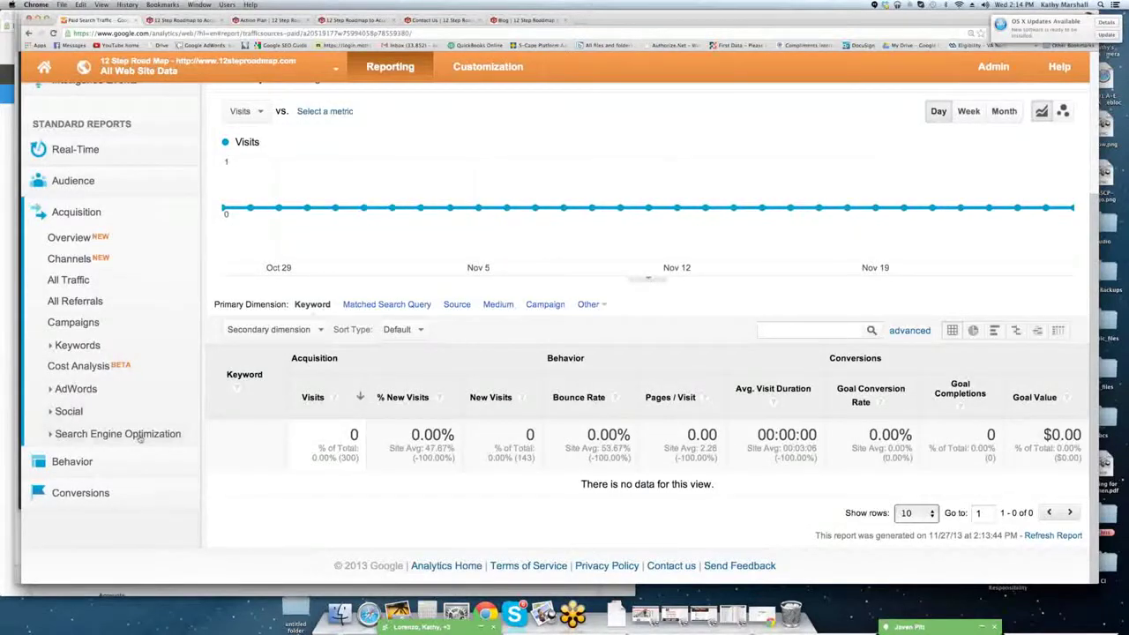
Open Behavior Overview with 677 pageviews, highlighting the 00:02:28 average time on page.
{"action": "left_click", "coordinate": [84, 180]}
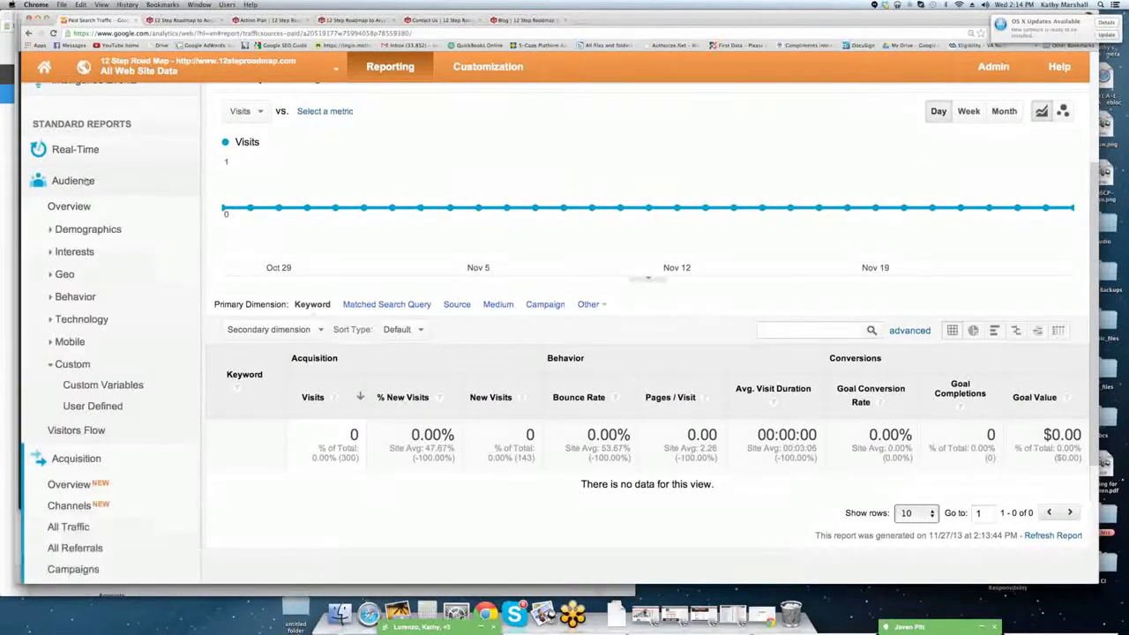
{"action": "left_click", "coordinate": [84, 181]}
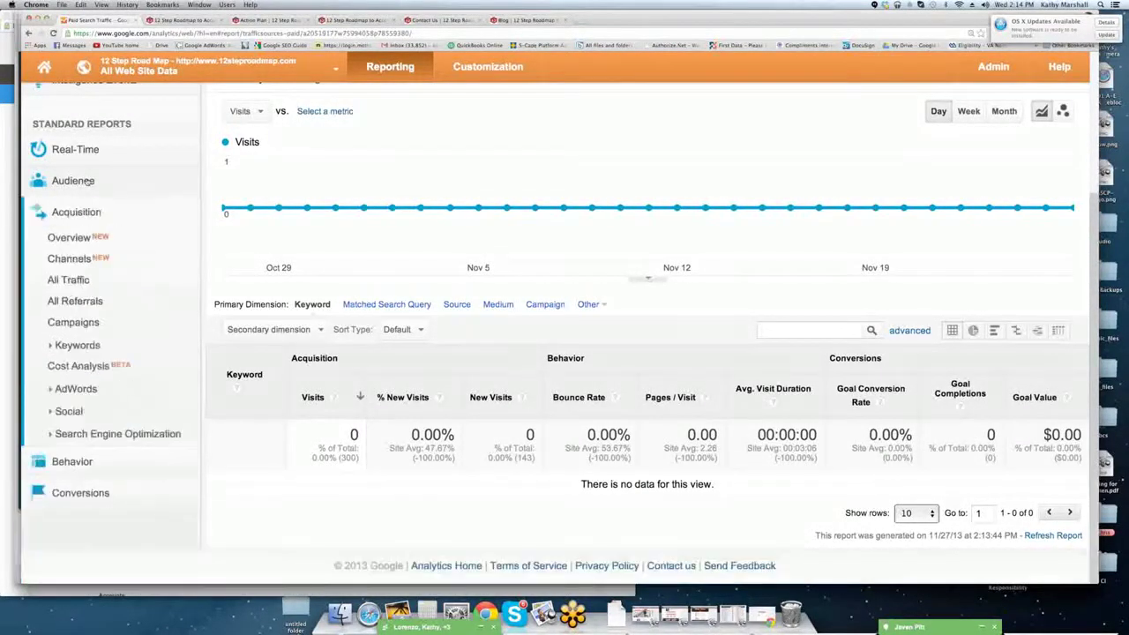
{"action": "left_click", "coordinate": [69, 462]}
{"action": "scroll", "coordinate": [123, 428], "scroll_direction": "down", "scroll_amount": 4}
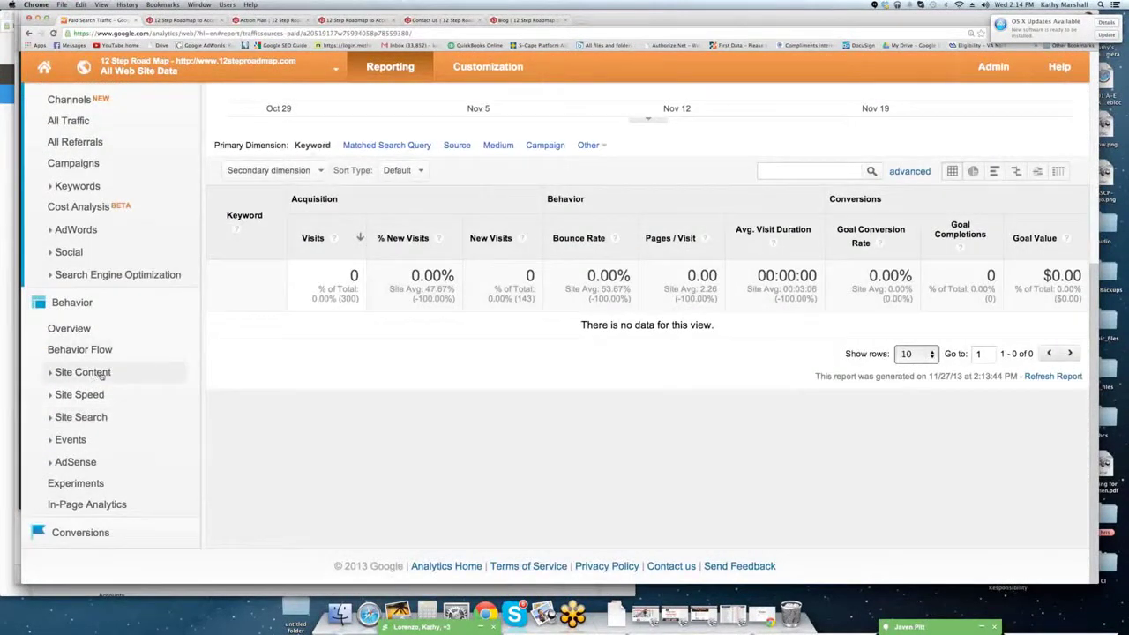
{"action": "left_click", "coordinate": [101, 376]}
{"action": "left_click", "coordinate": [78, 328]}
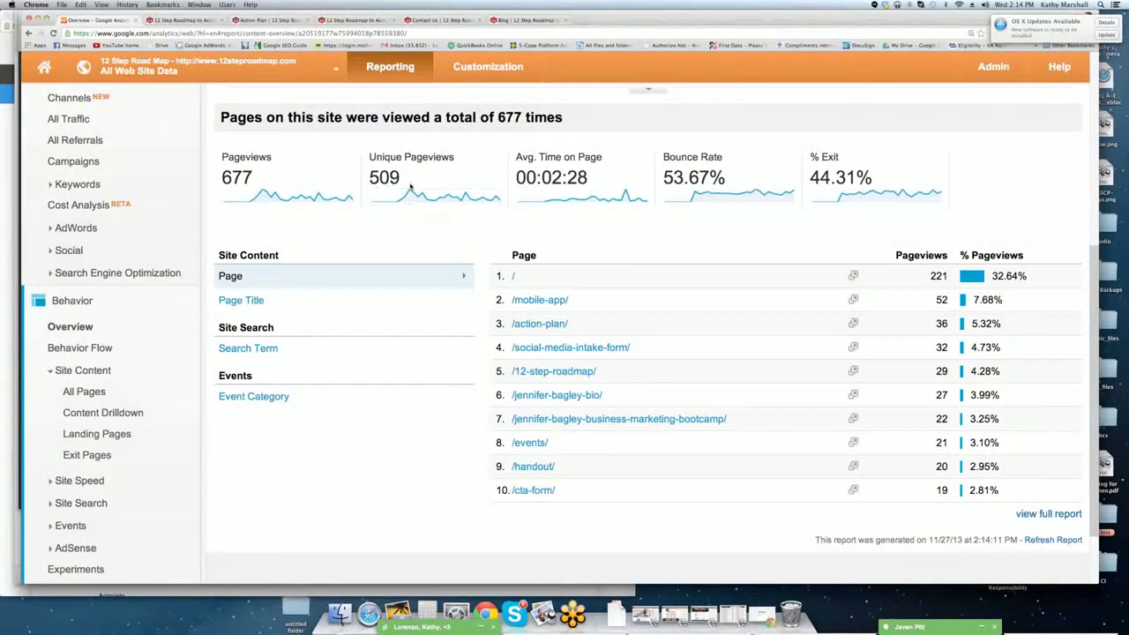
{"action": "left_click_drag", "start_coordinate": [551, 177], "coordinate": [589, 178]}
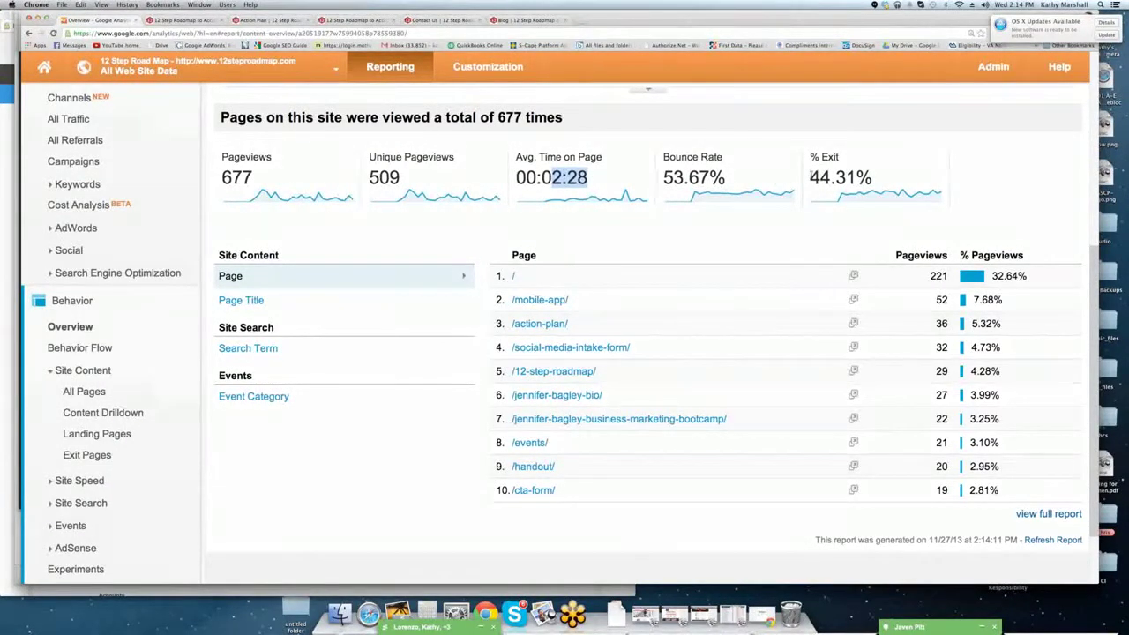
{"action": "scroll", "coordinate": [353, 392], "scroll_direction": "down", "scroll_amount": 2}
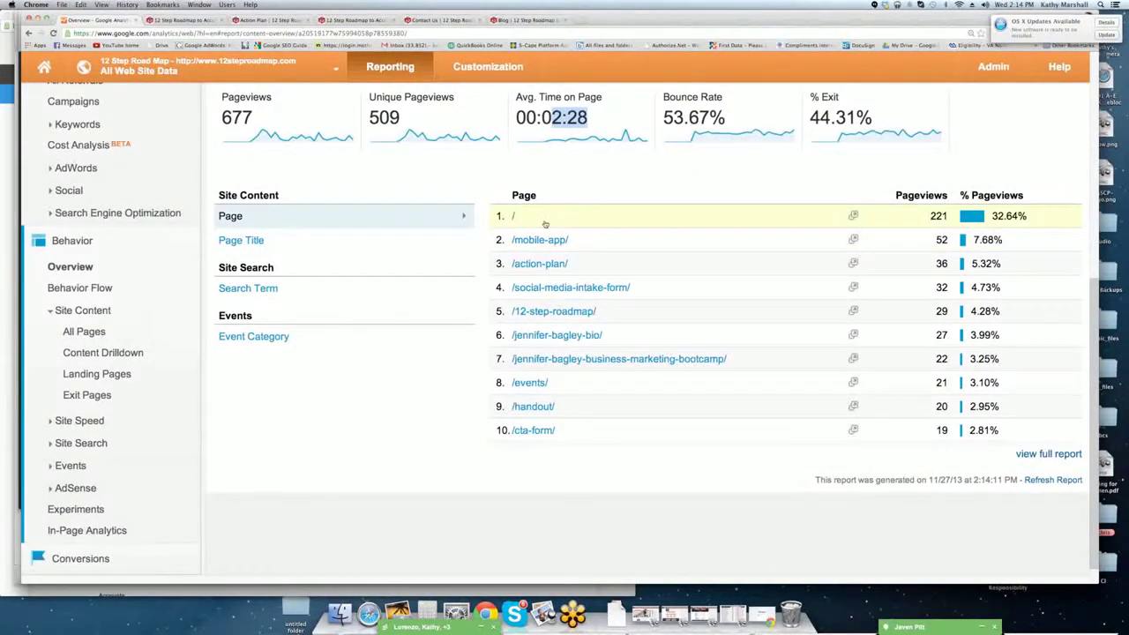
On the 12steproadmap.com site, view the presentation and Mobile App pages, comparing with Analytics.
{"action": "left_click", "coordinate": [353, 20]}
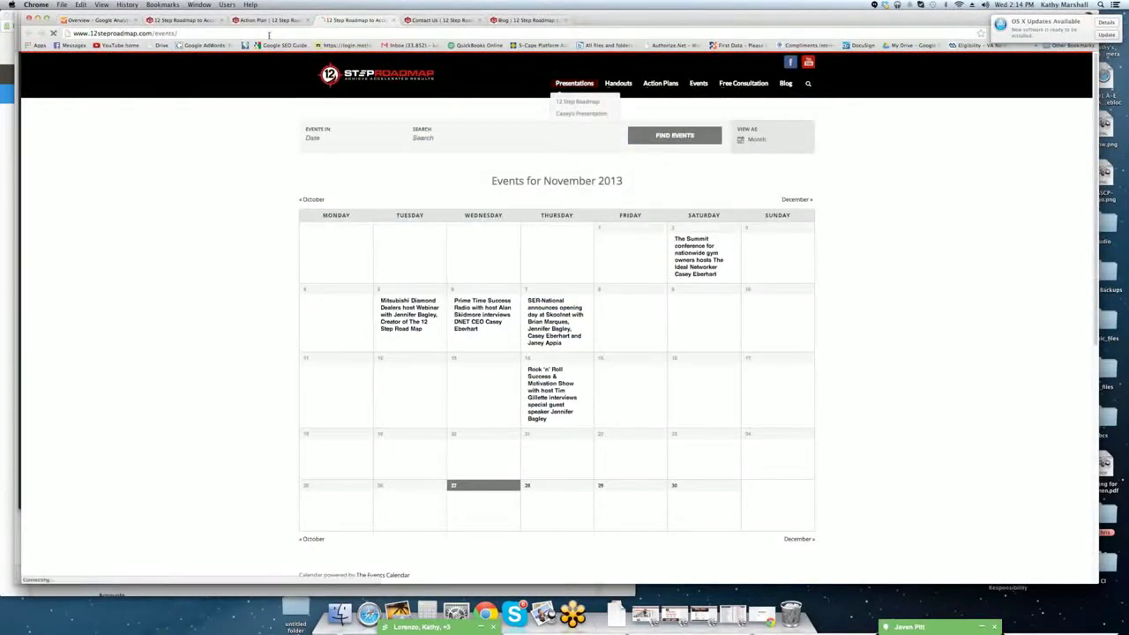
{"action": "left_click", "coordinate": [578, 101]}
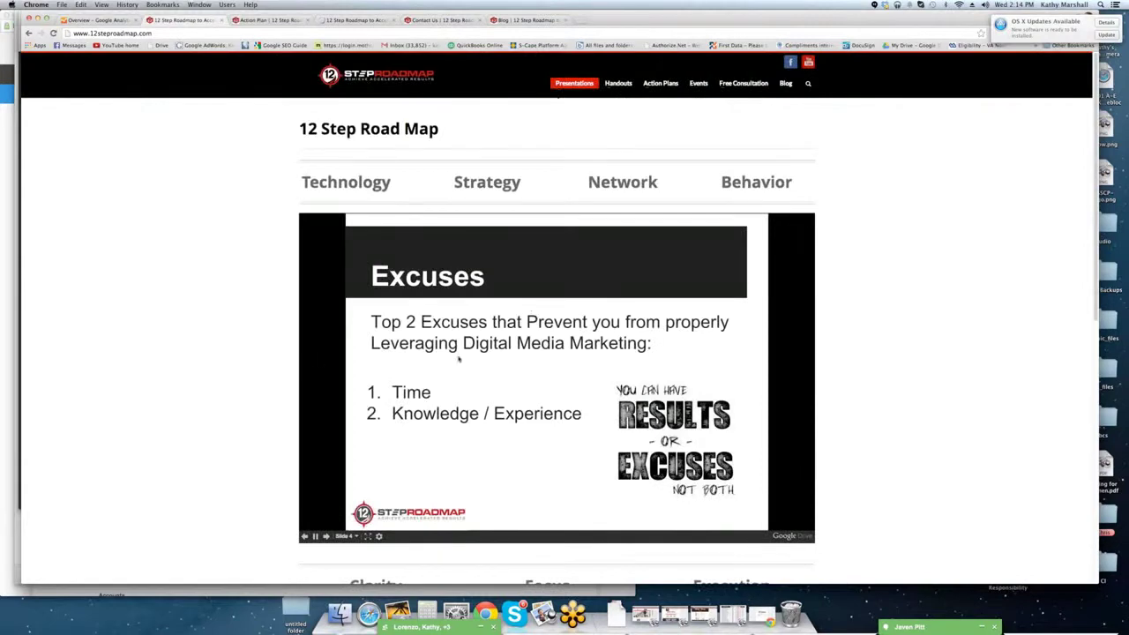
{"action": "left_click", "coordinate": [86, 21]}
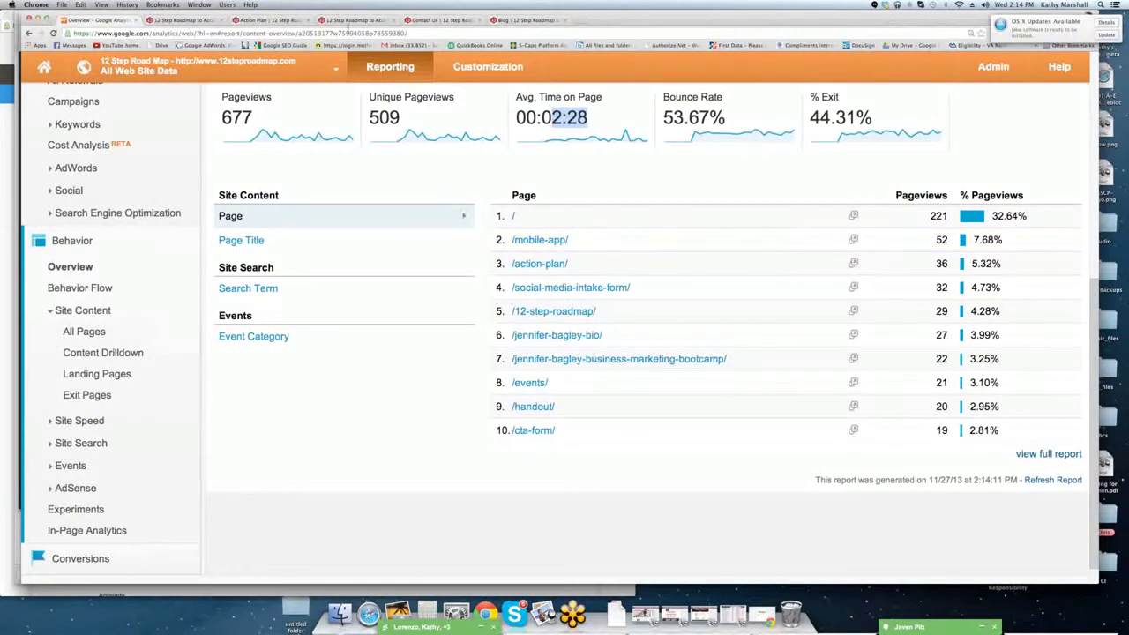
{"action": "left_click", "coordinate": [349, 22]}
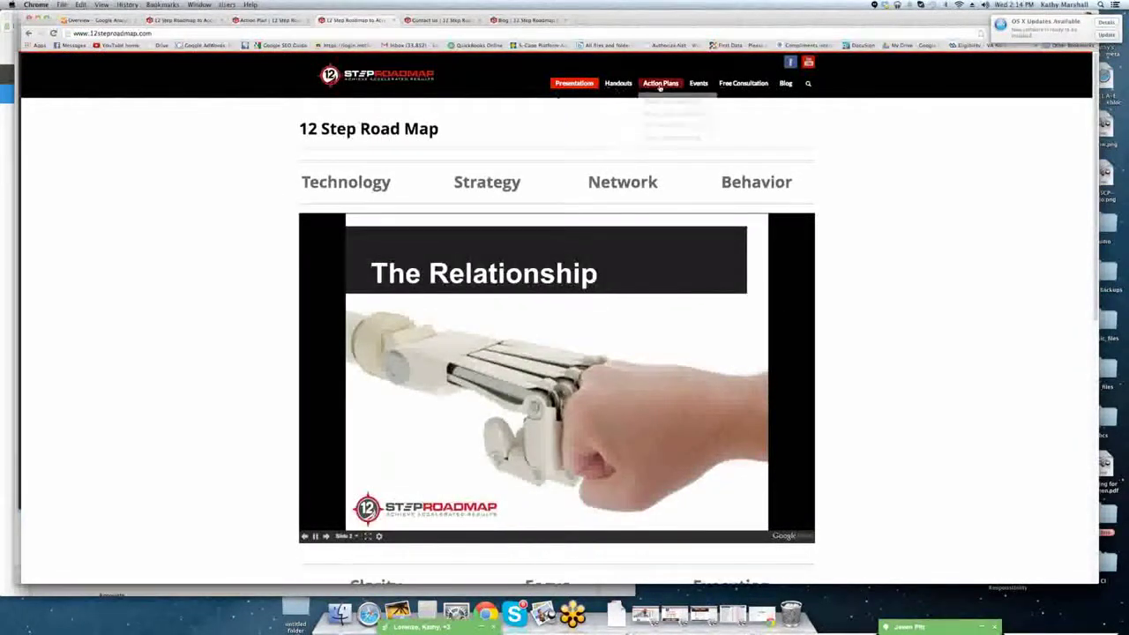
{"action": "left_click", "coordinate": [665, 103]}
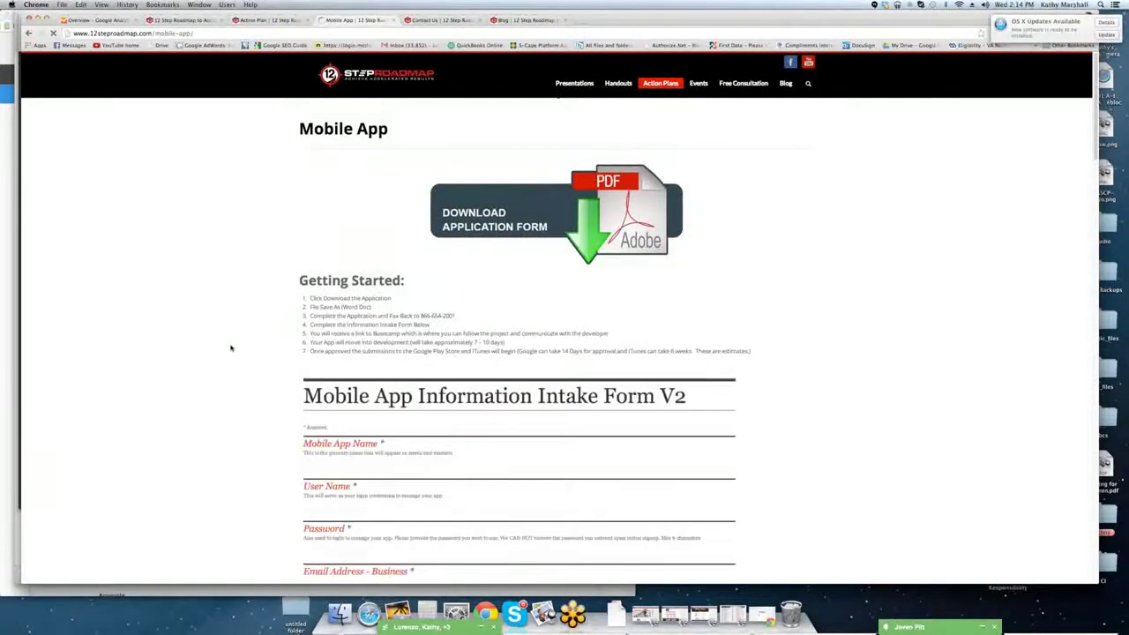
{"action": "scroll", "coordinate": [246, 353], "scroll_direction": "down", "scroll_amount": 5}
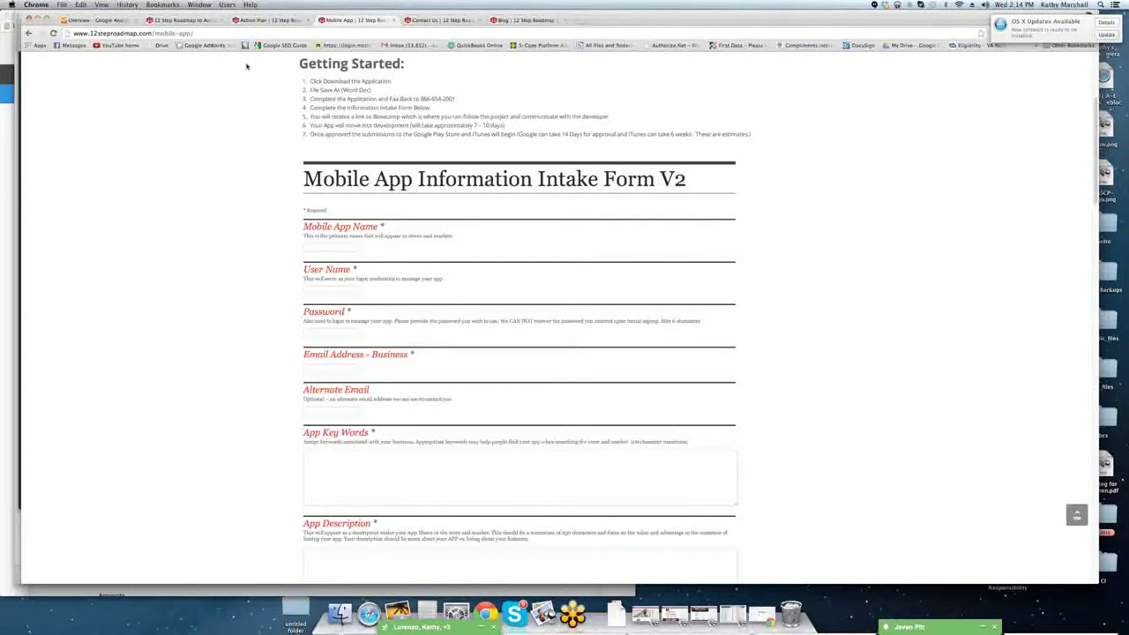
{"action": "left_click", "coordinate": [97, 19]}
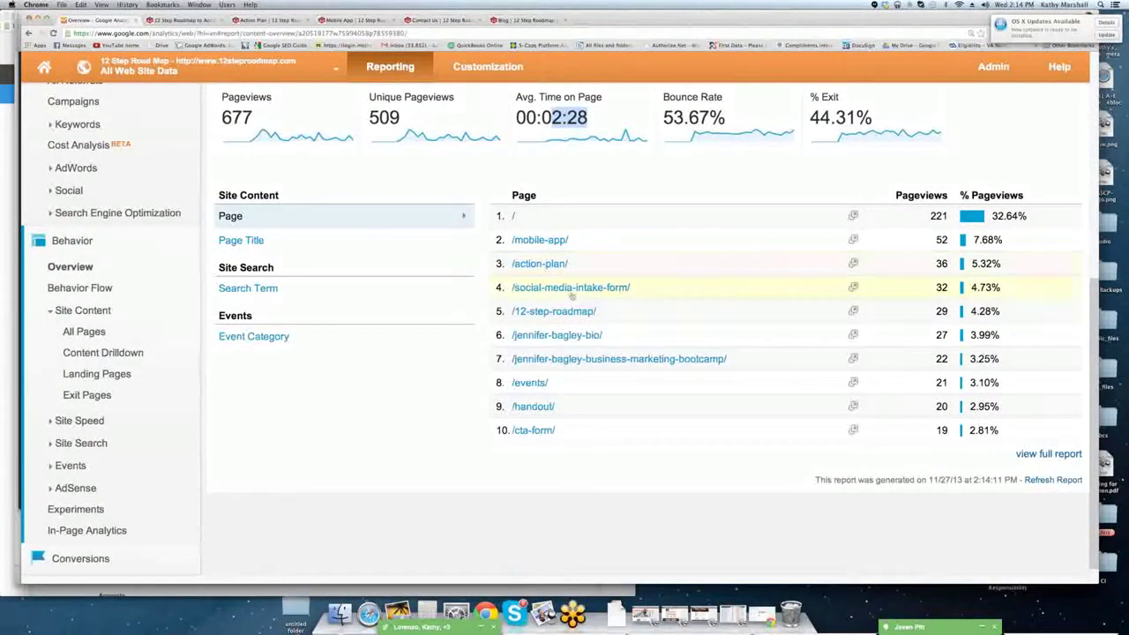
Open the site's Social Media Intake Form page, then return to the Analytics pages report.
{"action": "left_click", "coordinate": [362, 20]}
{"action": "scroll", "coordinate": [557, 222], "scroll_direction": "up", "scroll_amount": 5}
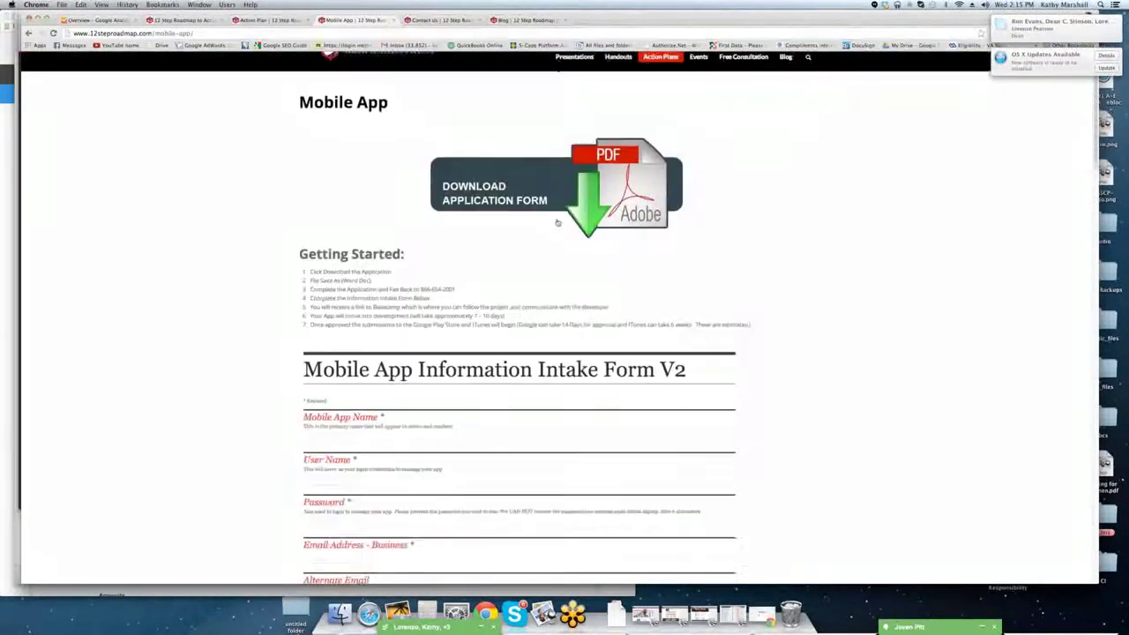
{"action": "mouse_move", "coordinate": [660, 85]}
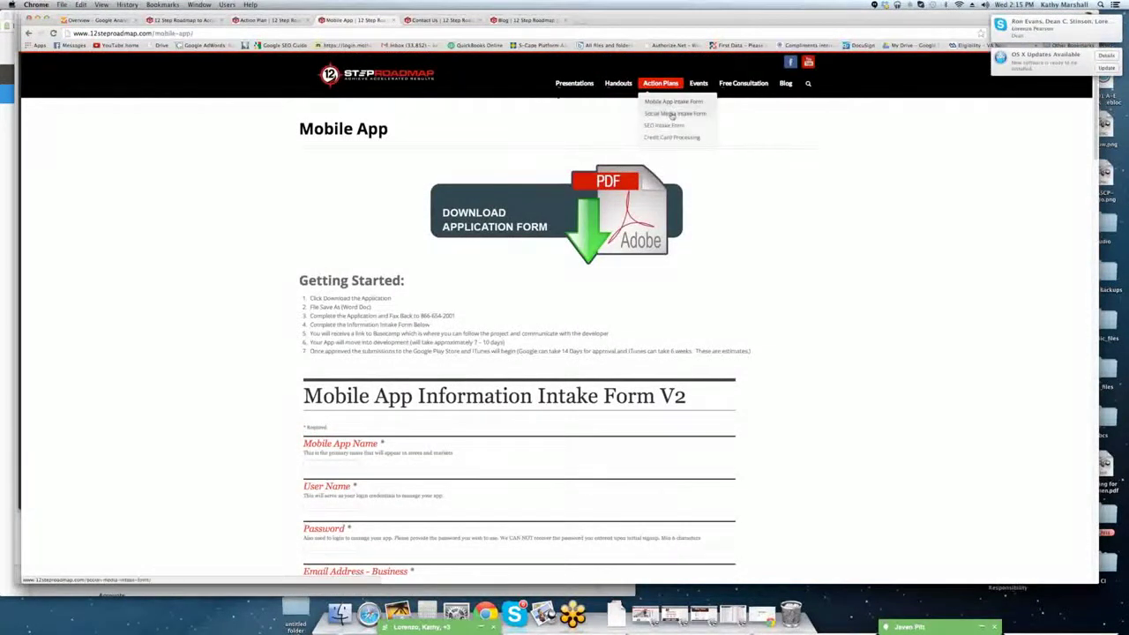
{"action": "left_click", "coordinate": [671, 114]}
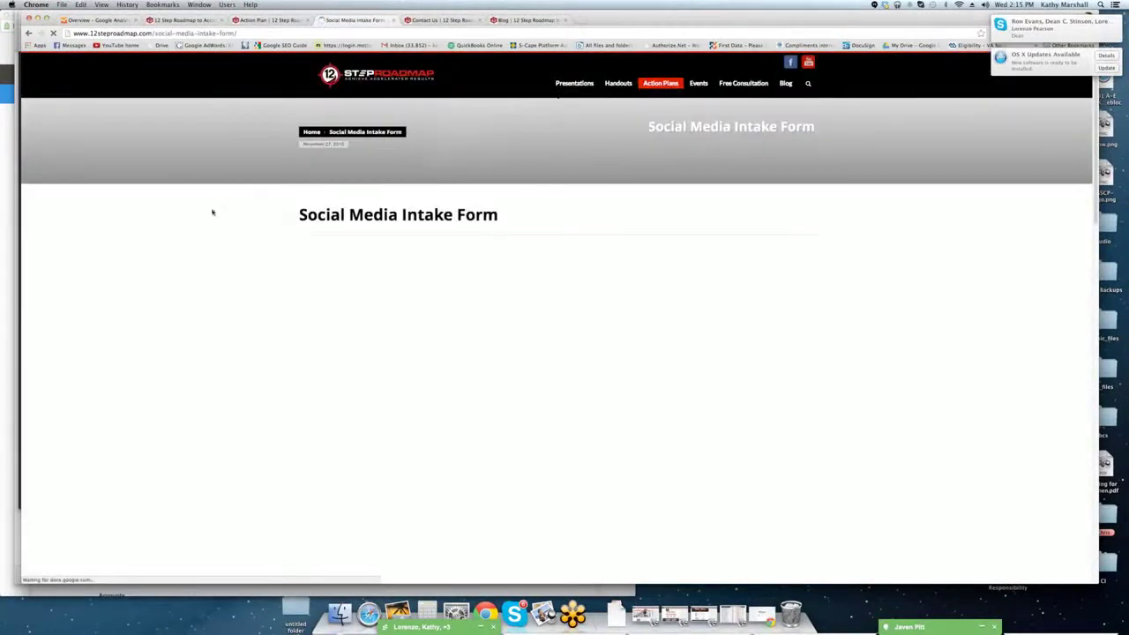
{"action": "scroll", "coordinate": [203, 287], "scroll_direction": "down", "scroll_amount": 2}
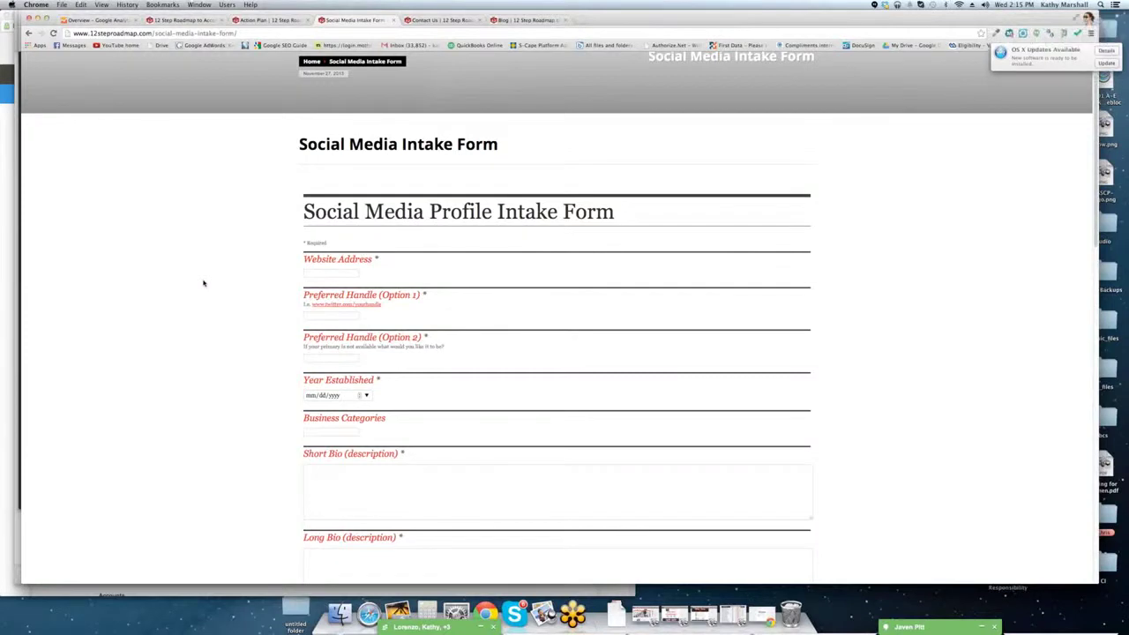
{"action": "scroll", "coordinate": [204, 281], "scroll_direction": "up", "scroll_amount": 2}
{"action": "left_click", "coordinate": [121, 21]}
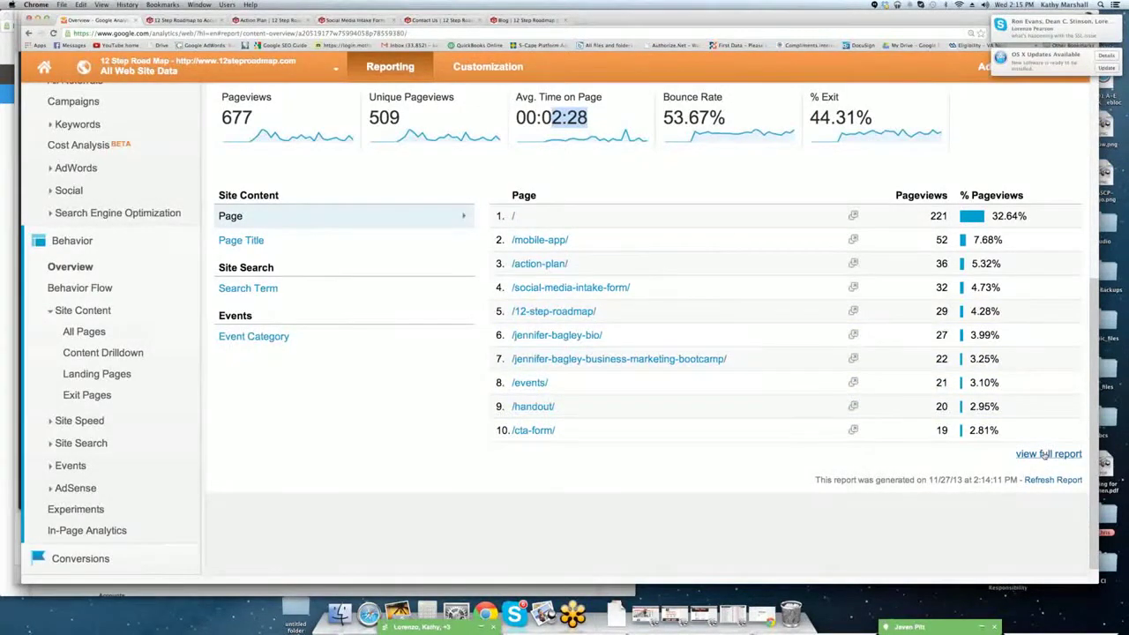
{"action": "scroll", "coordinate": [631, 463], "scroll_direction": "up", "scroll_amount": 3}
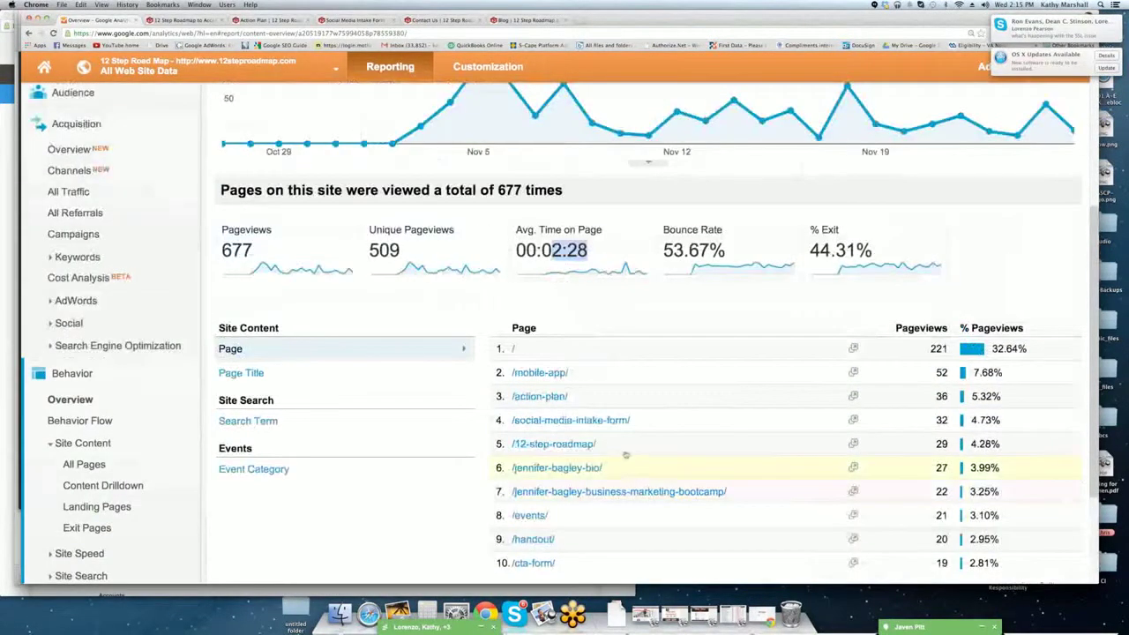
{"action": "scroll", "coordinate": [641, 467], "scroll_direction": "up", "scroll_amount": 6}
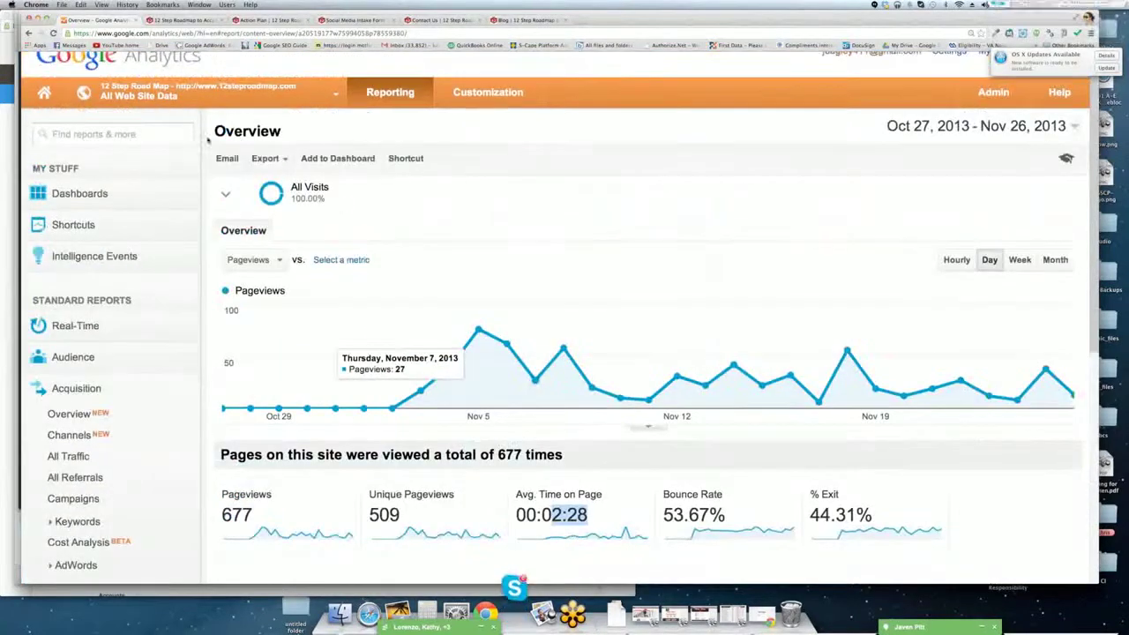
{"action": "left_click", "coordinate": [285, 159]}
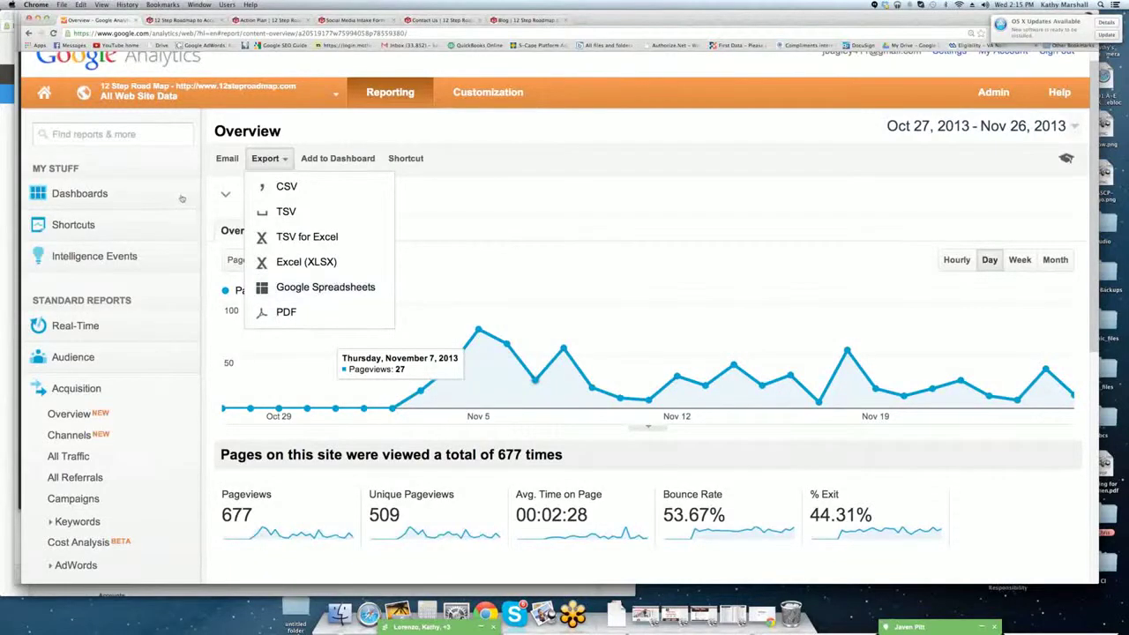
{"action": "scroll", "coordinate": [201, 234], "scroll_direction": "down", "scroll_amount": 10}
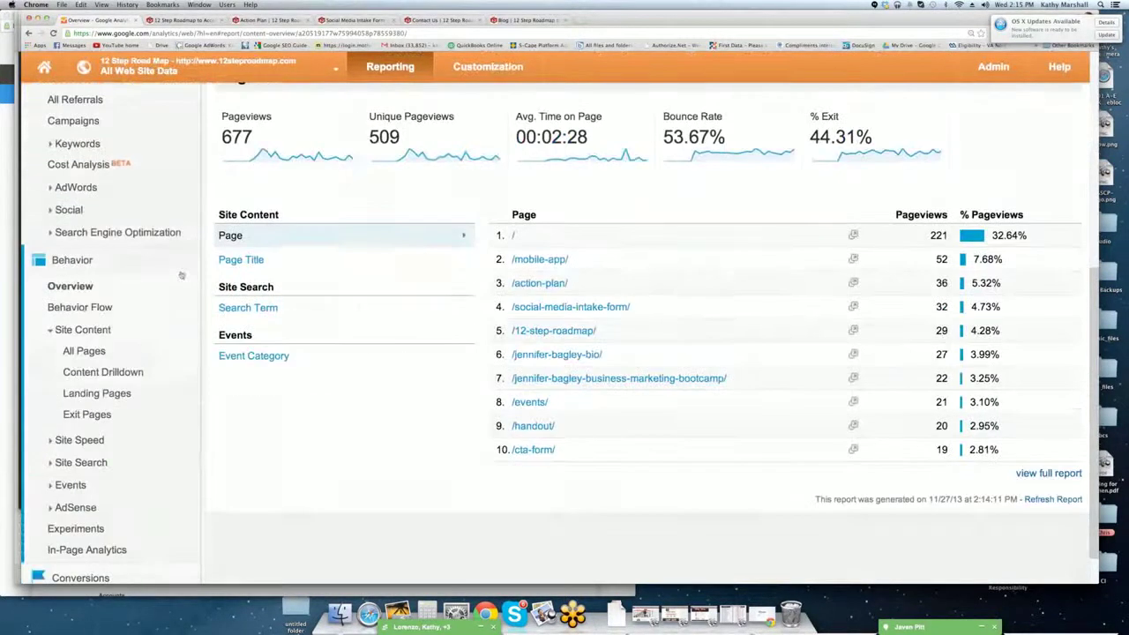
Look through Behavior Flow and Site Speed Overview, then open the Experiments report.
{"action": "left_click", "coordinate": [88, 307]}
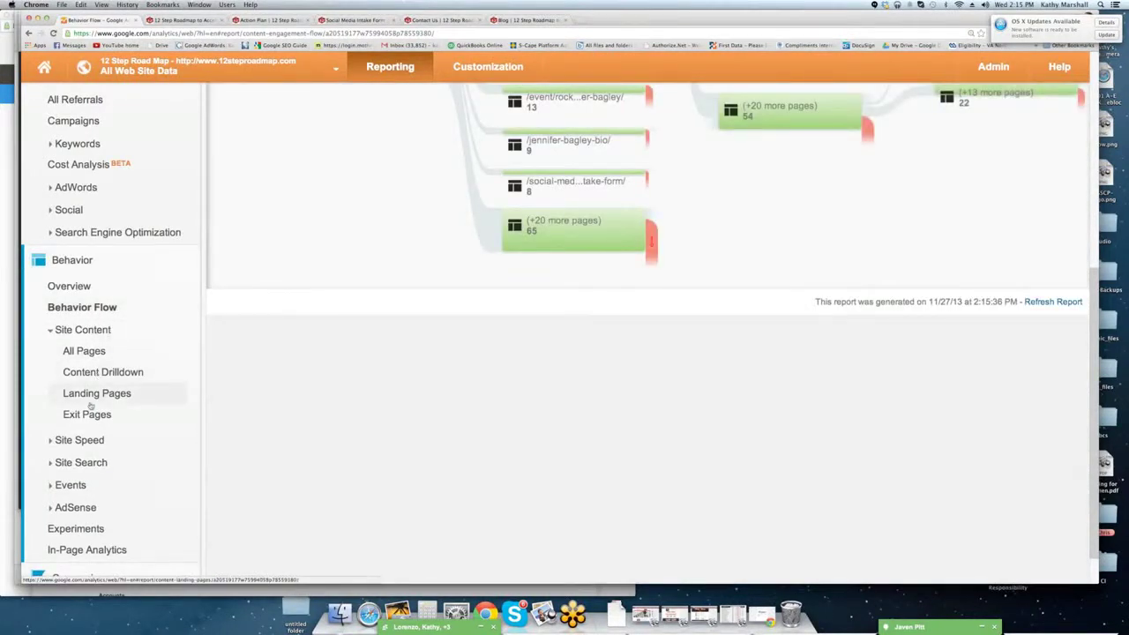
{"action": "left_click", "coordinate": [92, 439]}
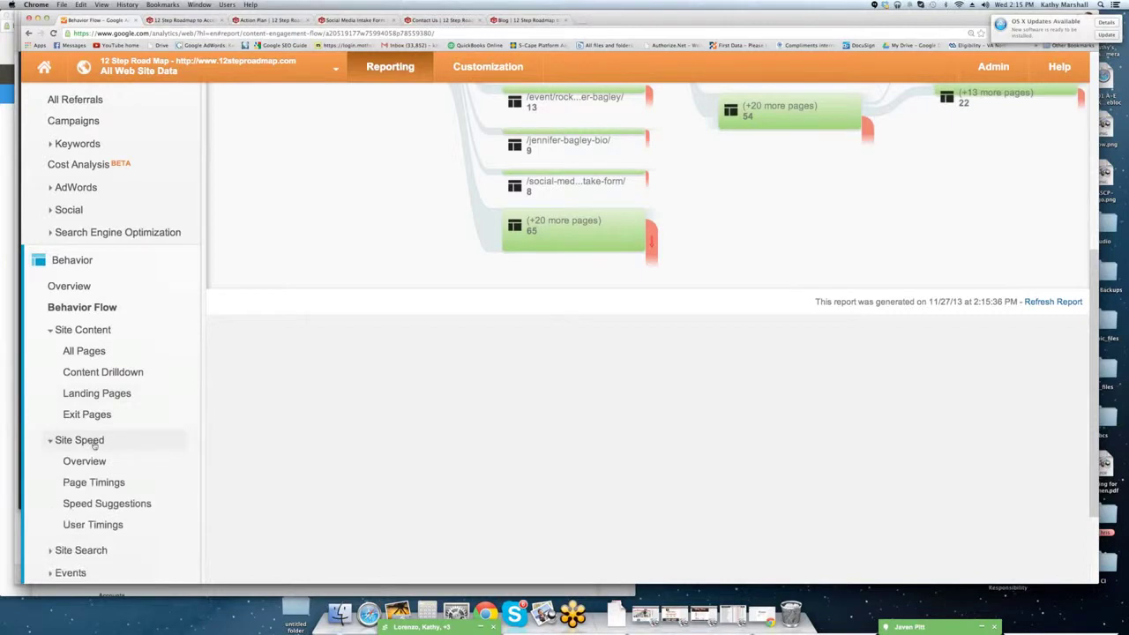
{"action": "left_click", "coordinate": [102, 460]}
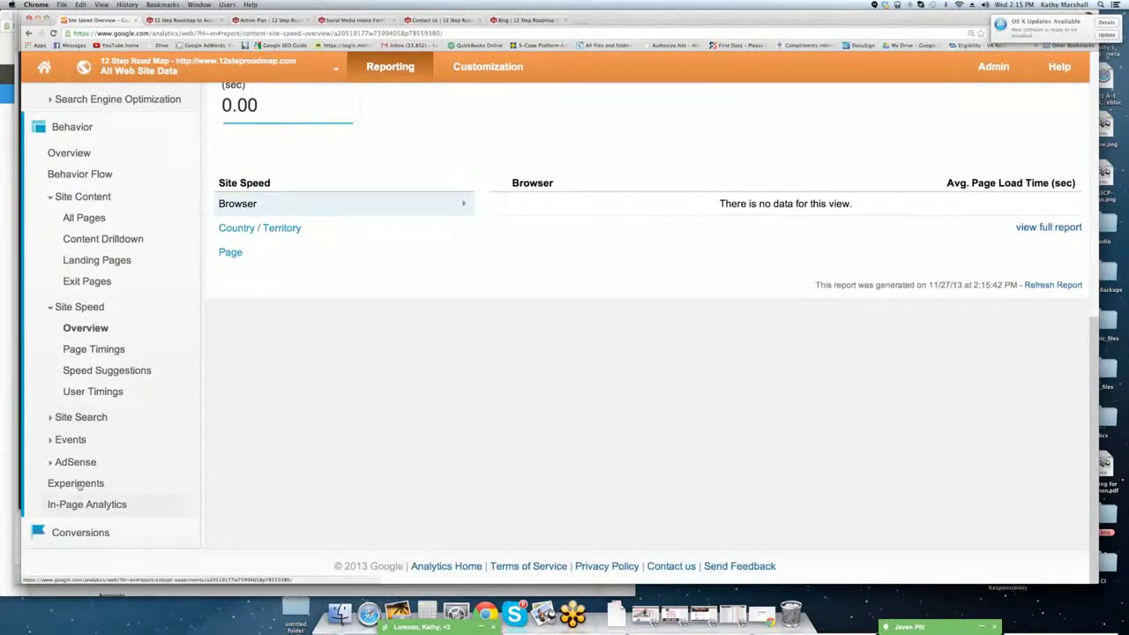
{"action": "left_click", "coordinate": [77, 486]}
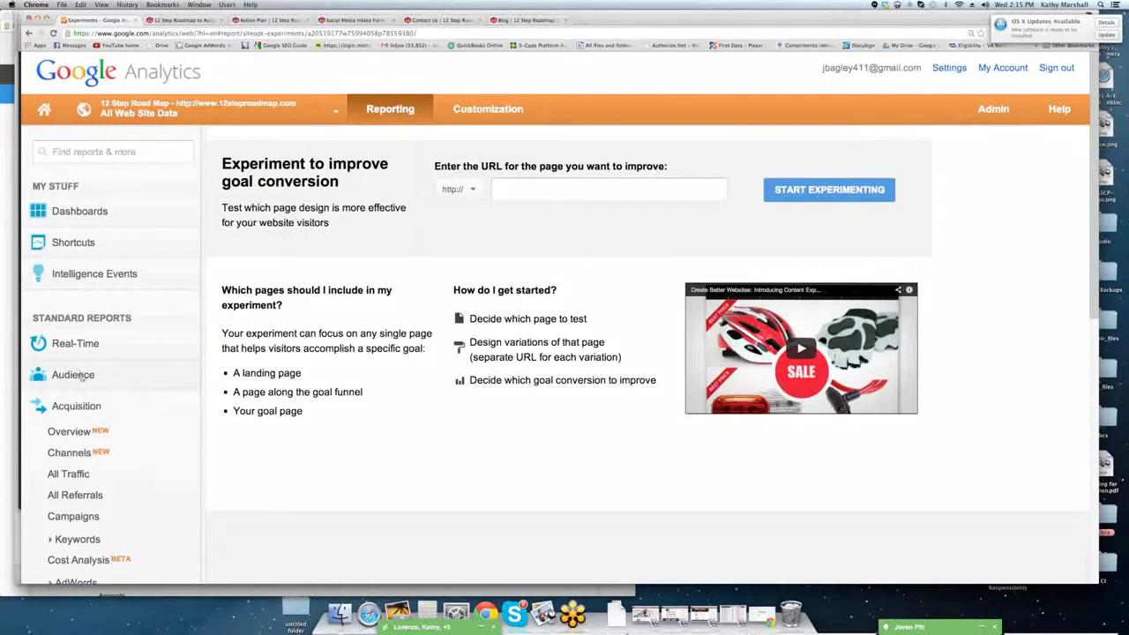
Expand and collapse Audience, Acquisition and Behavior in turn, leaving every sidebar section closed.
{"action": "left_click", "coordinate": [80, 376]}
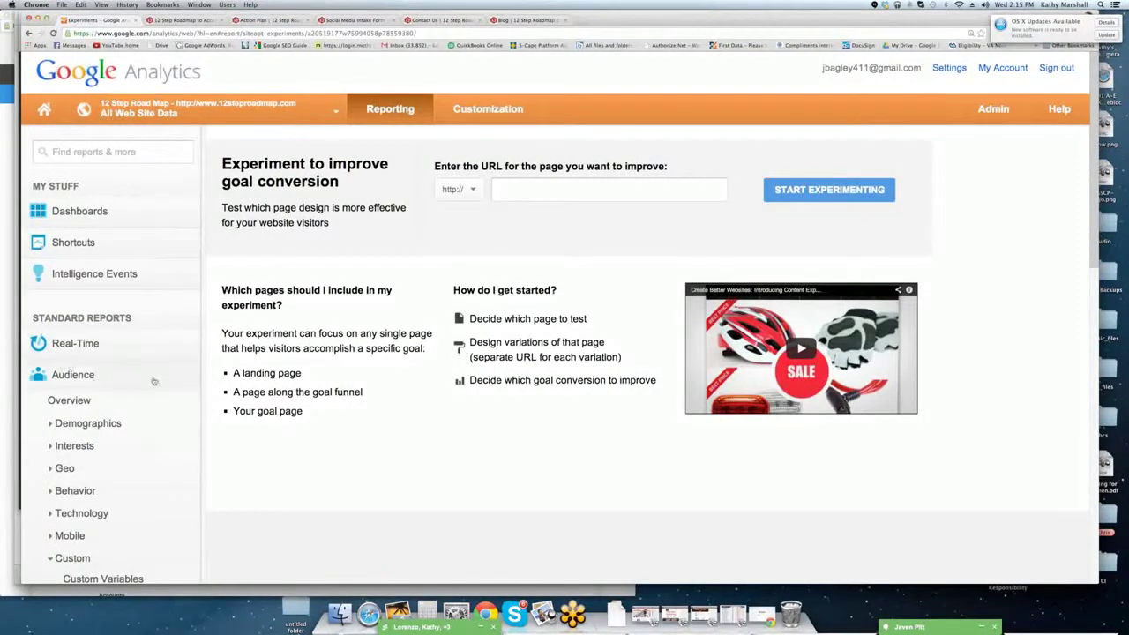
{"action": "left_click", "coordinate": [92, 377]}
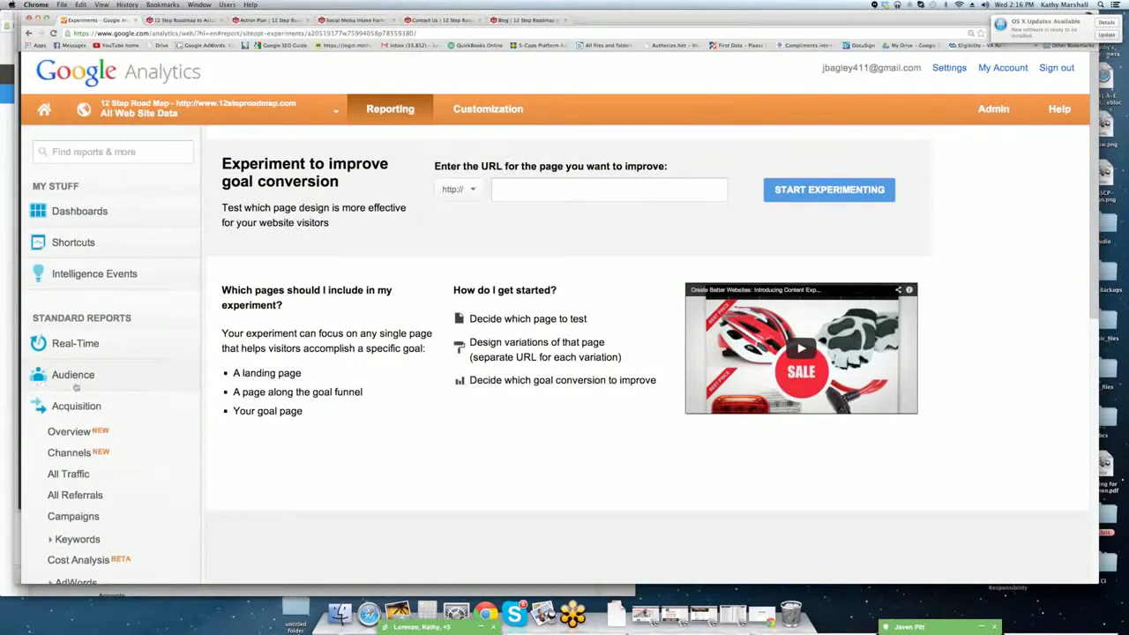
{"action": "left_click", "coordinate": [146, 407]}
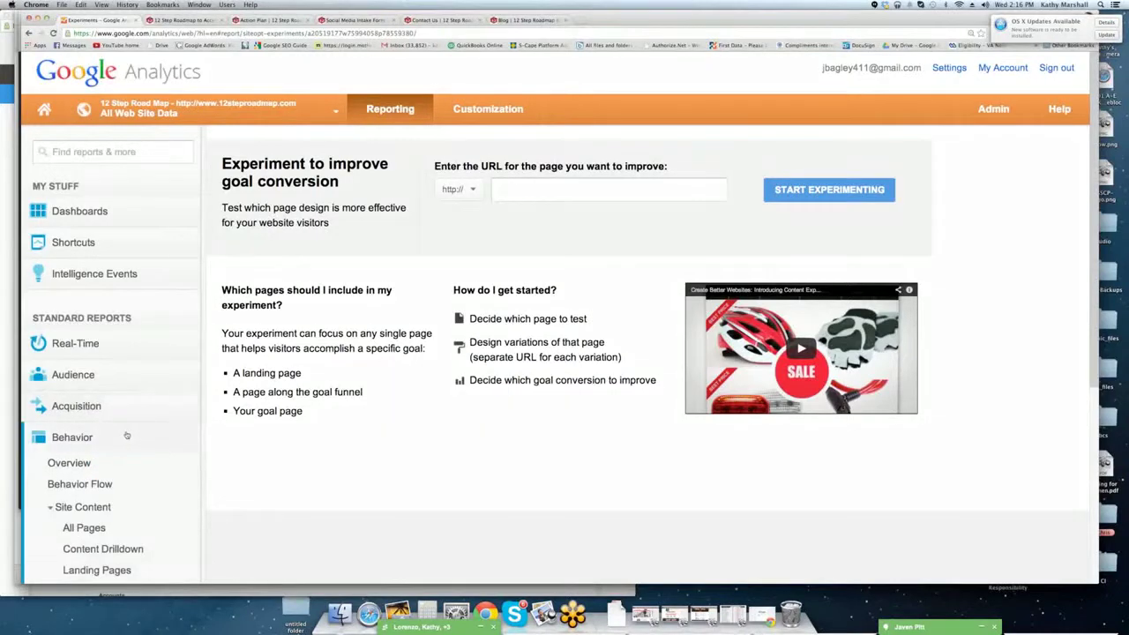
{"action": "scroll", "coordinate": [126, 436], "scroll_direction": "down", "scroll_amount": 1}
{"action": "left_click", "coordinate": [126, 435]}
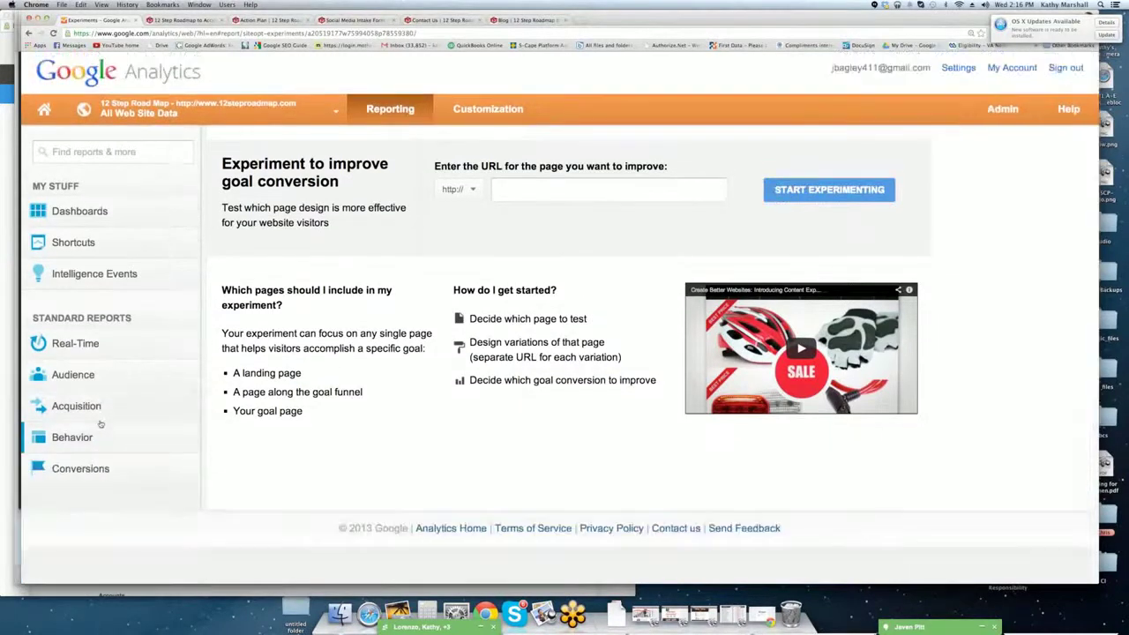
{"action": "left_click", "coordinate": [108, 214]}
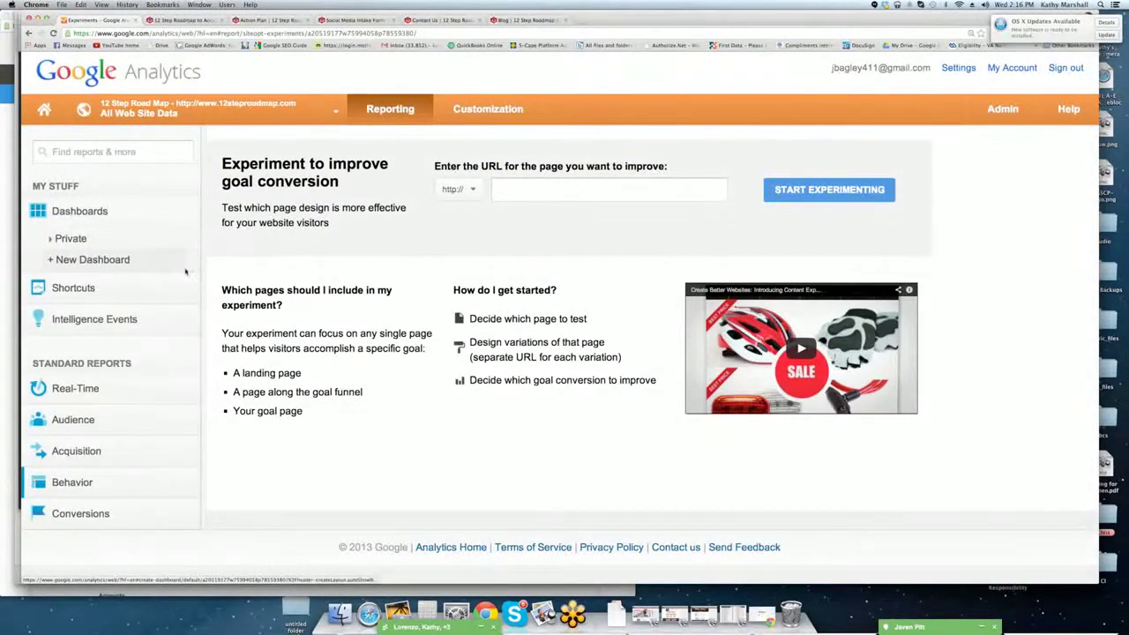
{"action": "left_click", "coordinate": [92, 260]}
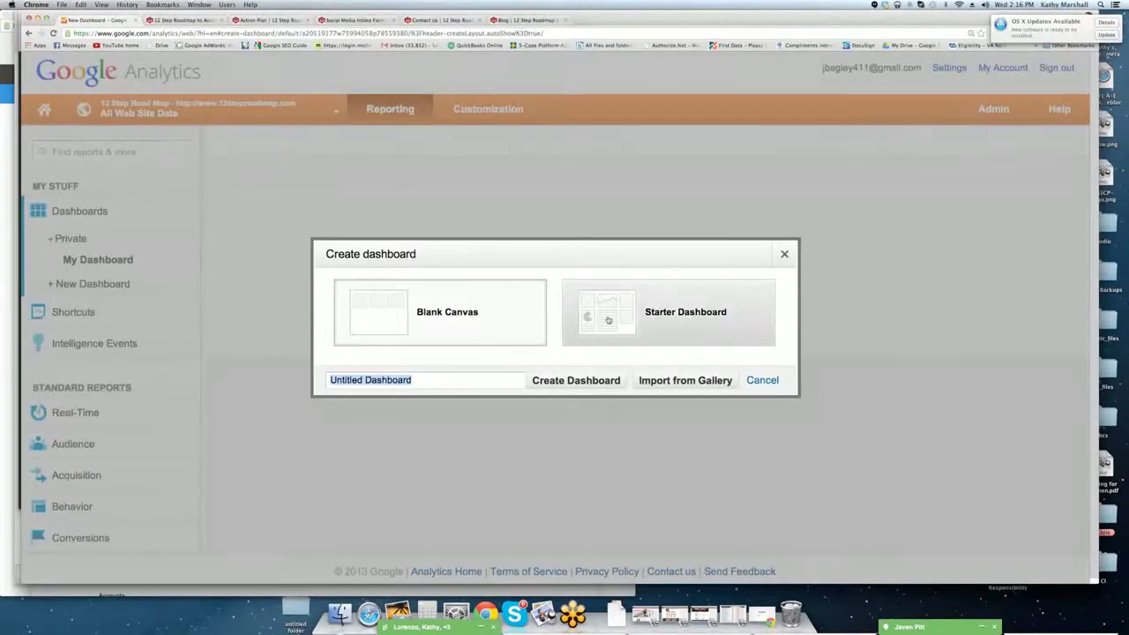
{"action": "left_click", "coordinate": [784, 254]}
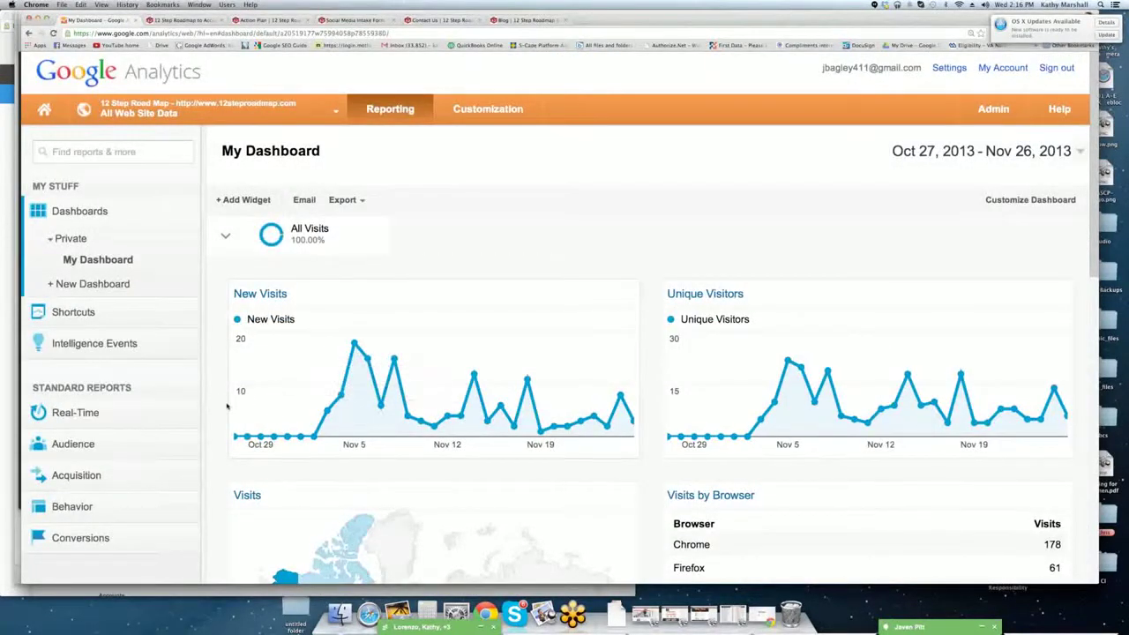
{"action": "scroll", "coordinate": [221, 404], "scroll_direction": "down", "scroll_amount": 5}
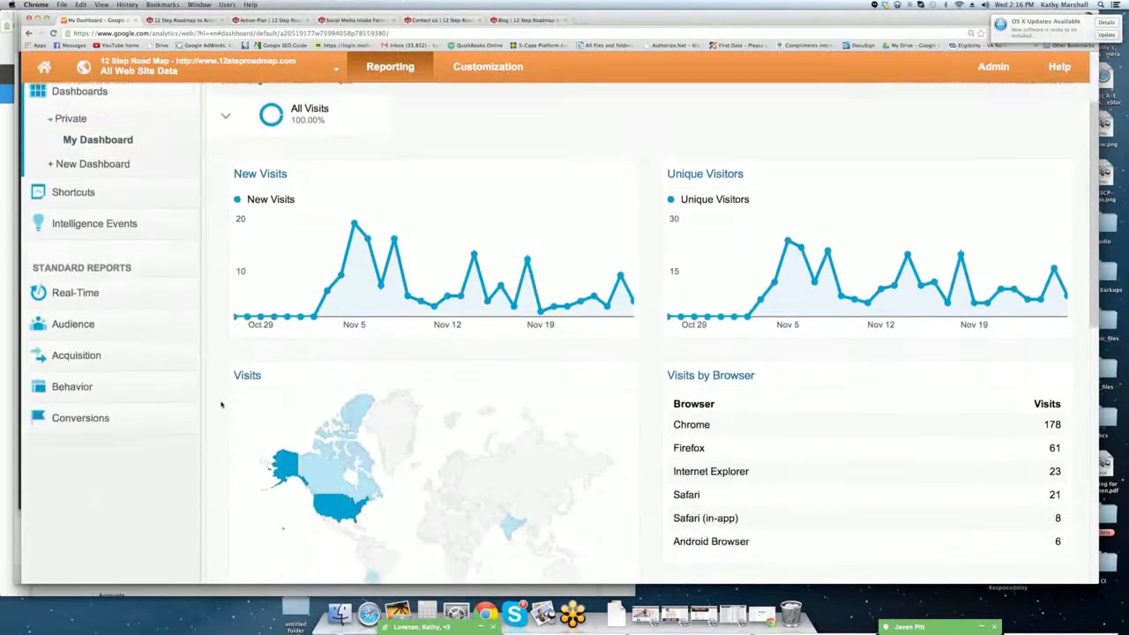
{"action": "scroll", "coordinate": [221, 405], "scroll_direction": "down", "scroll_amount": 12}
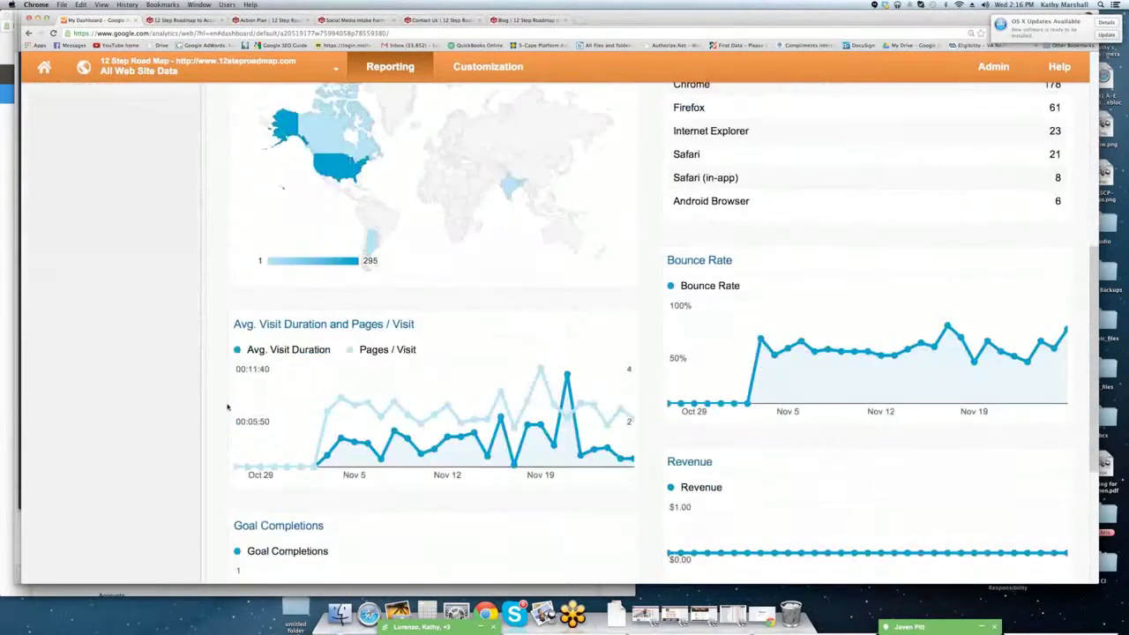
{"action": "scroll", "coordinate": [228, 406], "scroll_direction": "down", "scroll_amount": 5}
{"action": "scroll", "coordinate": [227, 406], "scroll_direction": "up", "scroll_amount": 4}
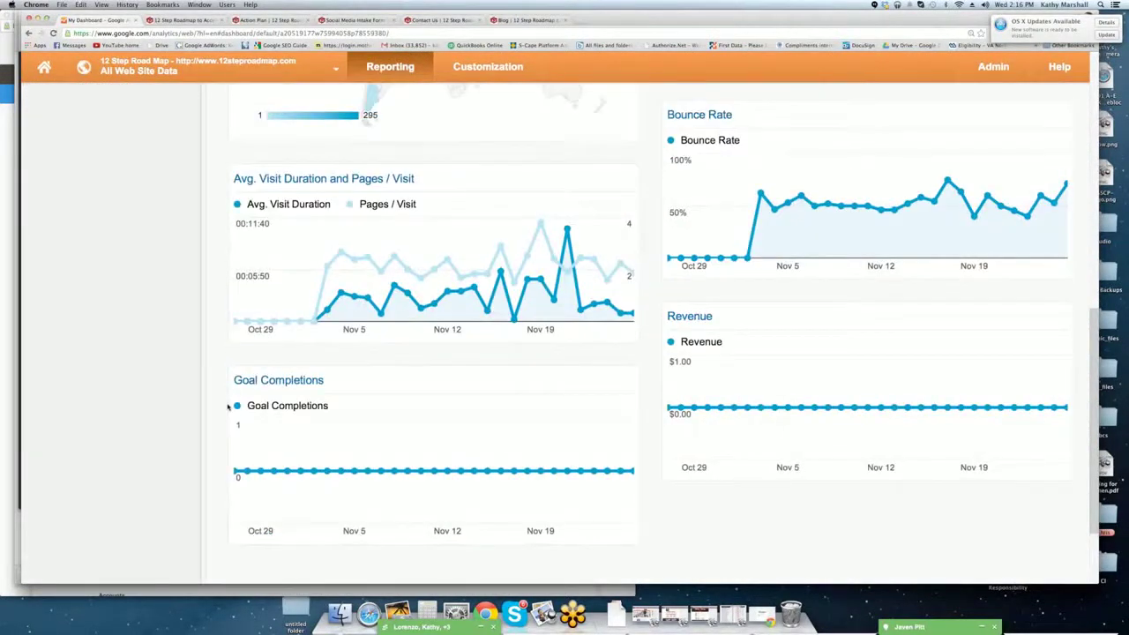
{"action": "scroll", "coordinate": [227, 406], "scroll_direction": "up", "scroll_amount": 15}
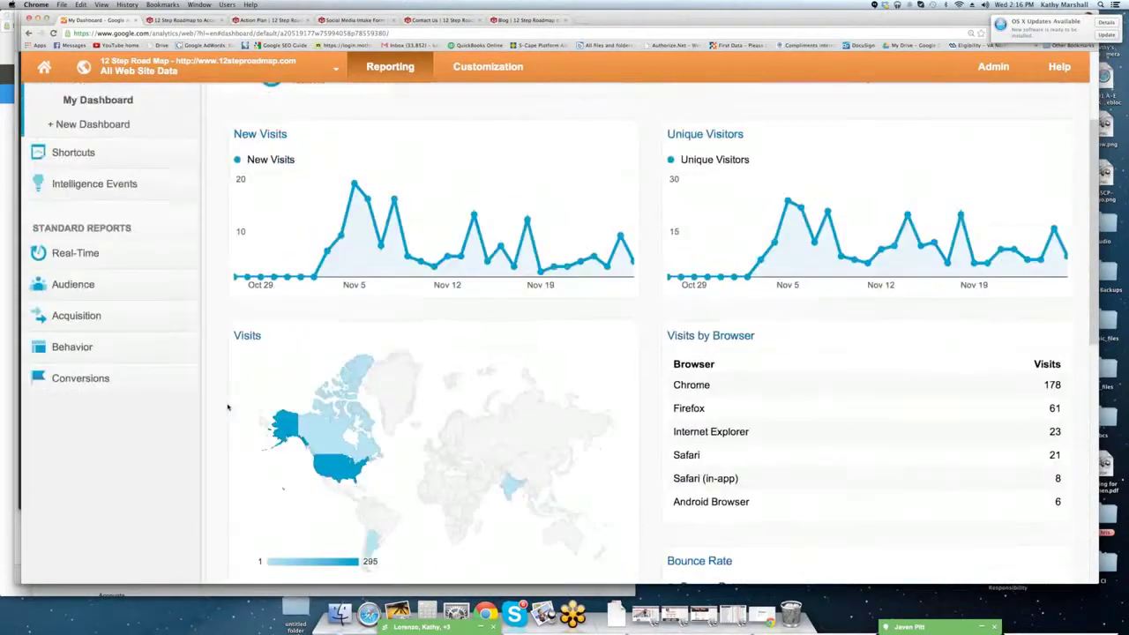
{"action": "scroll", "coordinate": [227, 407], "scroll_direction": "up", "scroll_amount": 2}
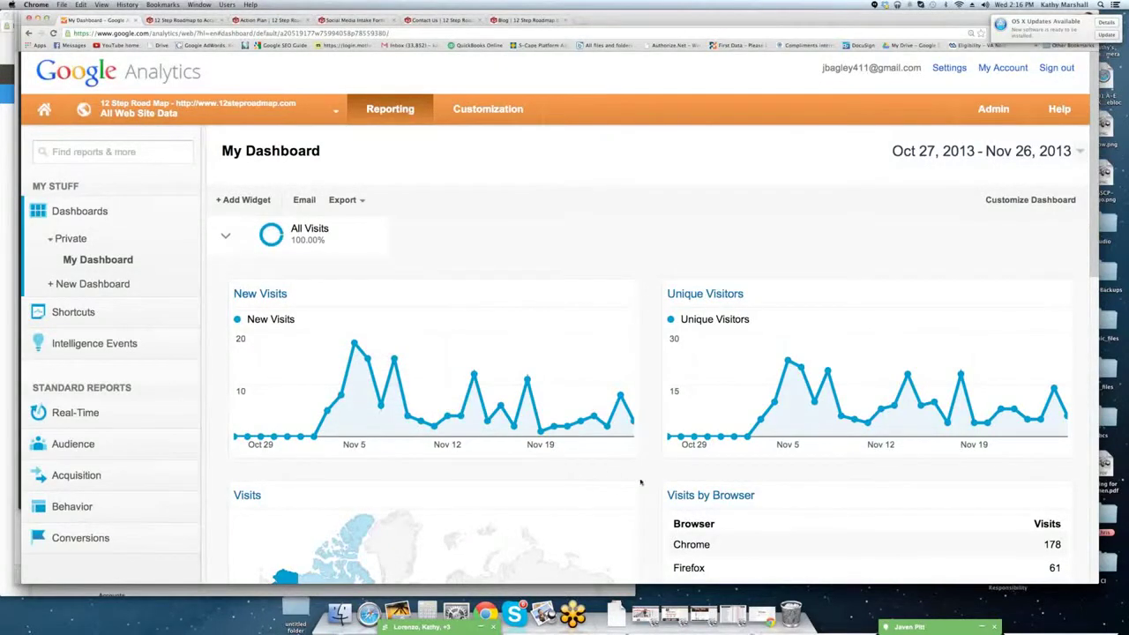
Start a New Widget on My Dashboard and browse the metric list without choosing a metric.
{"action": "left_click", "coordinate": [252, 201]}
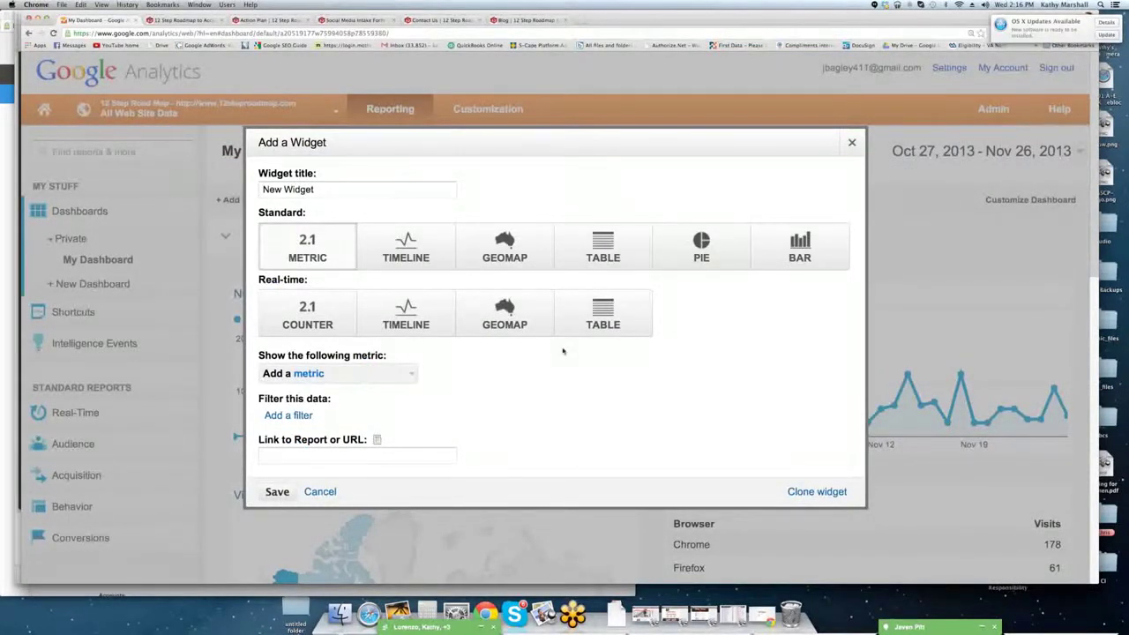
{"action": "left_click", "coordinate": [412, 374]}
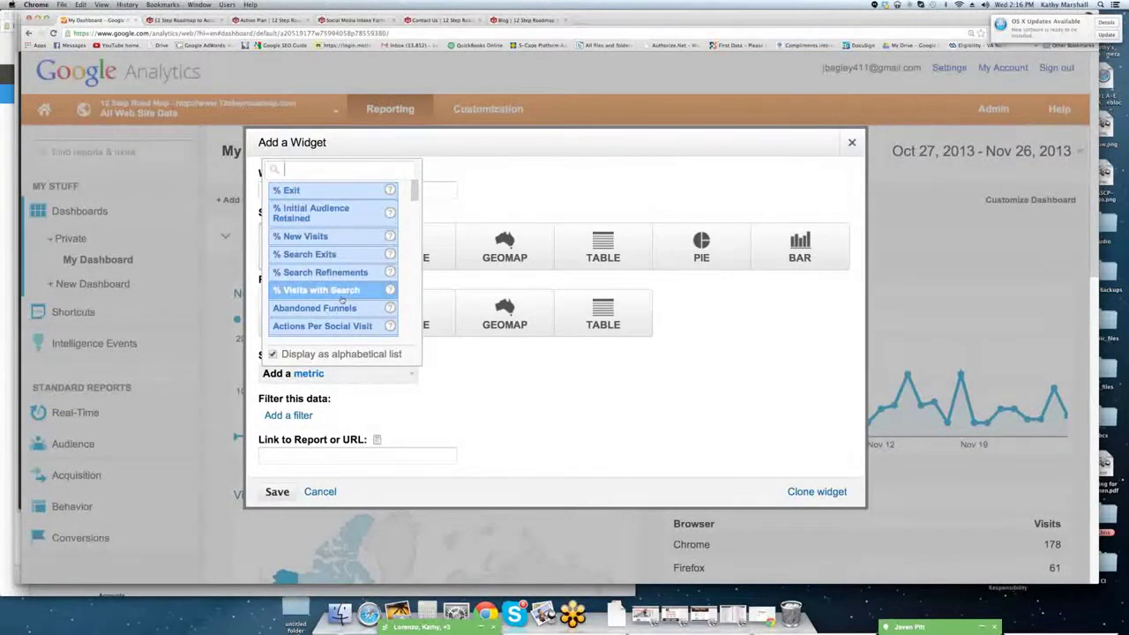
{"action": "scroll", "coordinate": [339, 301], "scroll_direction": "down", "scroll_amount": 10}
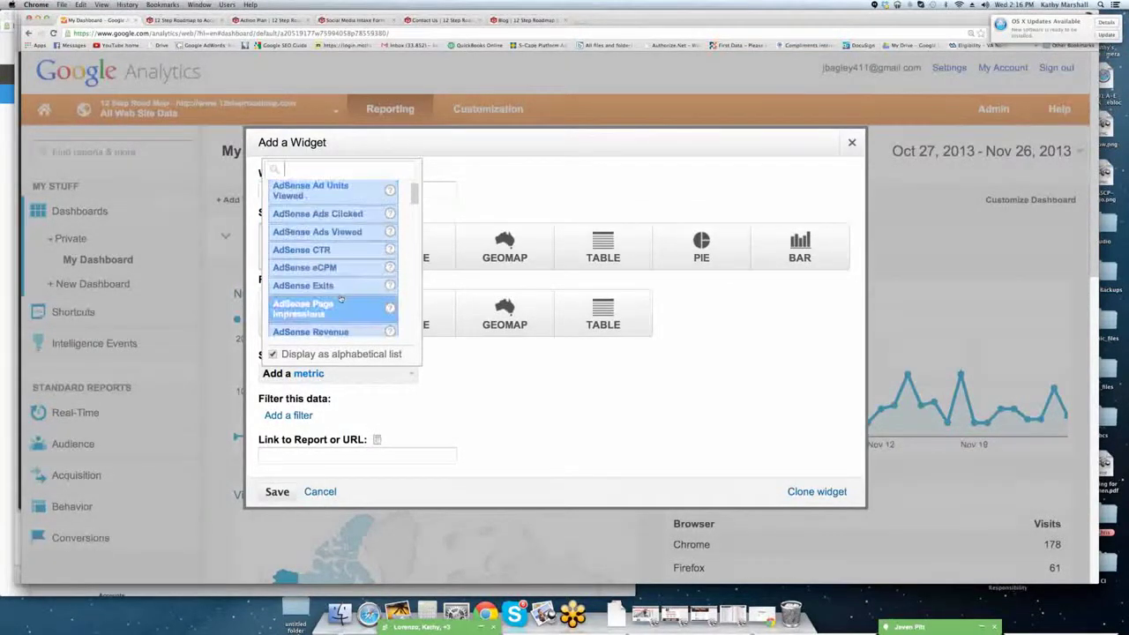
{"action": "scroll", "coordinate": [340, 300], "scroll_direction": "down", "scroll_amount": 8}
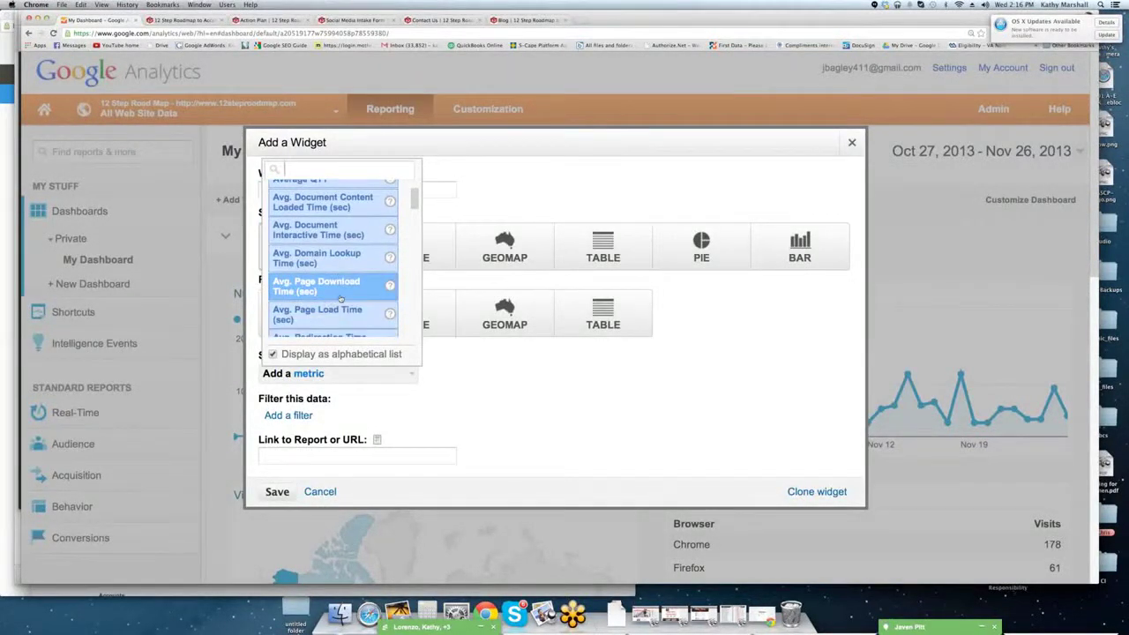
{"action": "scroll", "coordinate": [339, 299], "scroll_direction": "down", "scroll_amount": 10}
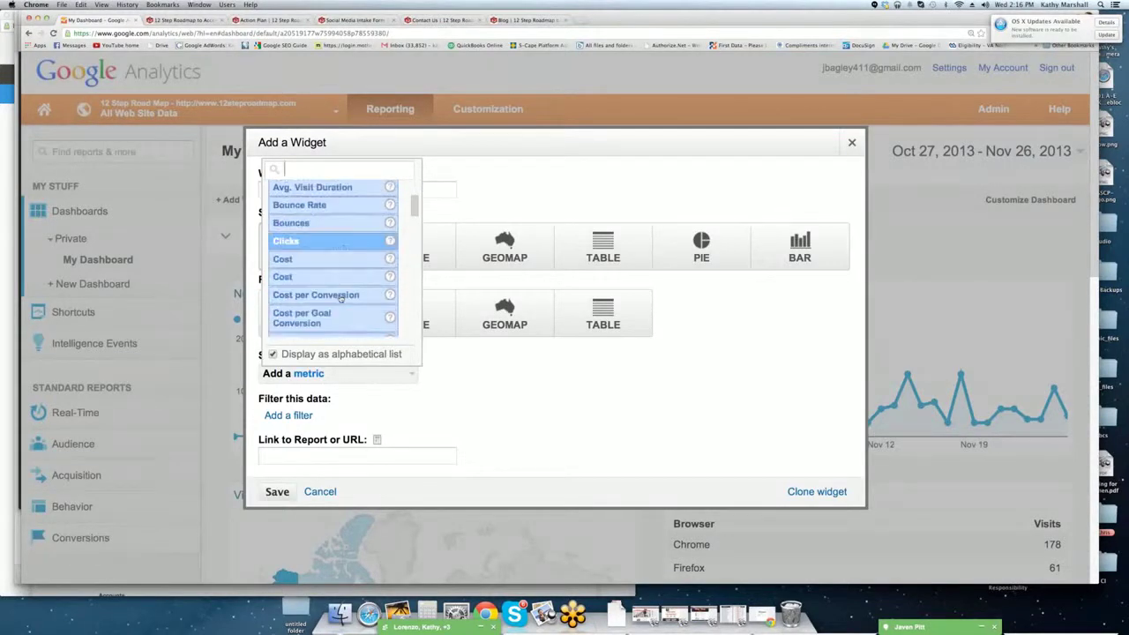
{"action": "scroll", "coordinate": [340, 318], "scroll_direction": "down", "scroll_amount": 10}
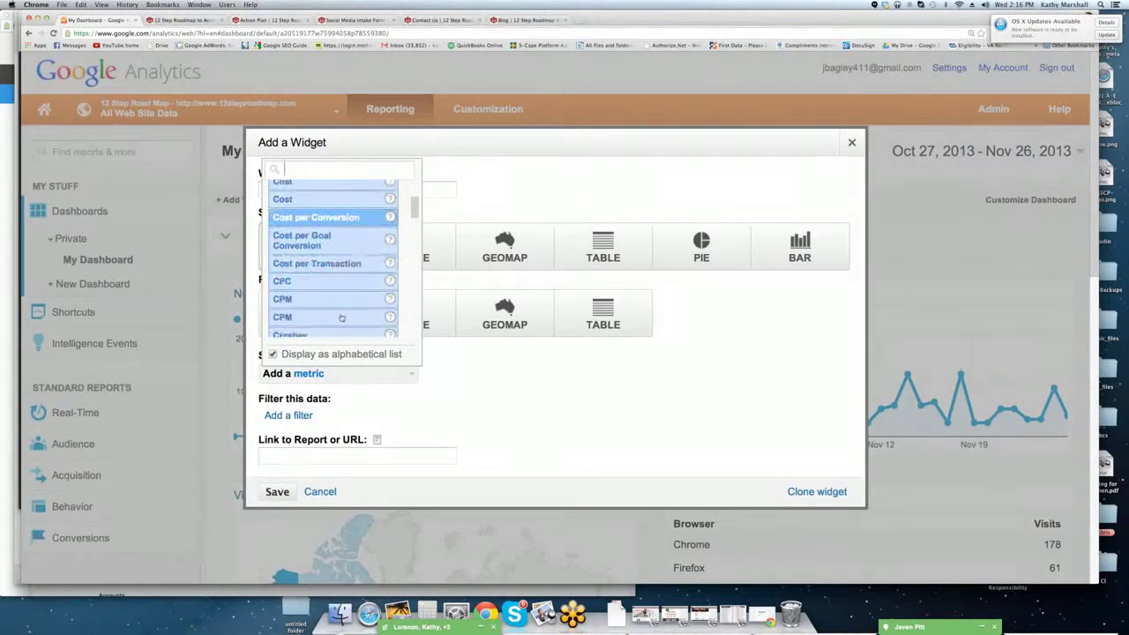
{"action": "scroll", "coordinate": [340, 317], "scroll_direction": "down", "scroll_amount": 10}
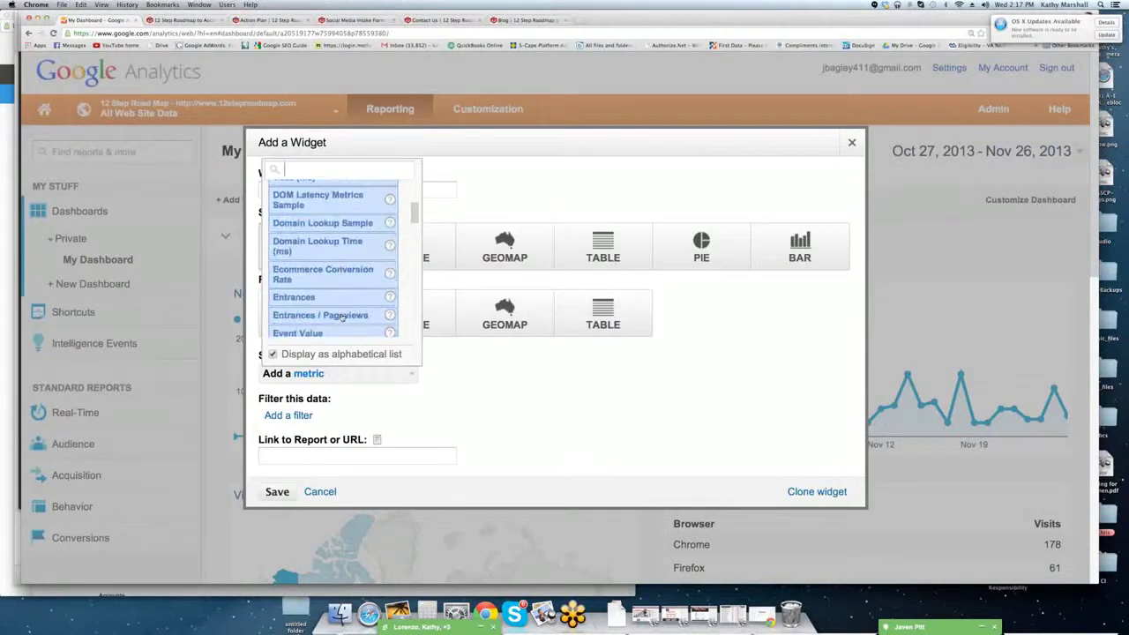
{"action": "scroll", "coordinate": [340, 317], "scroll_direction": "down", "scroll_amount": 4}
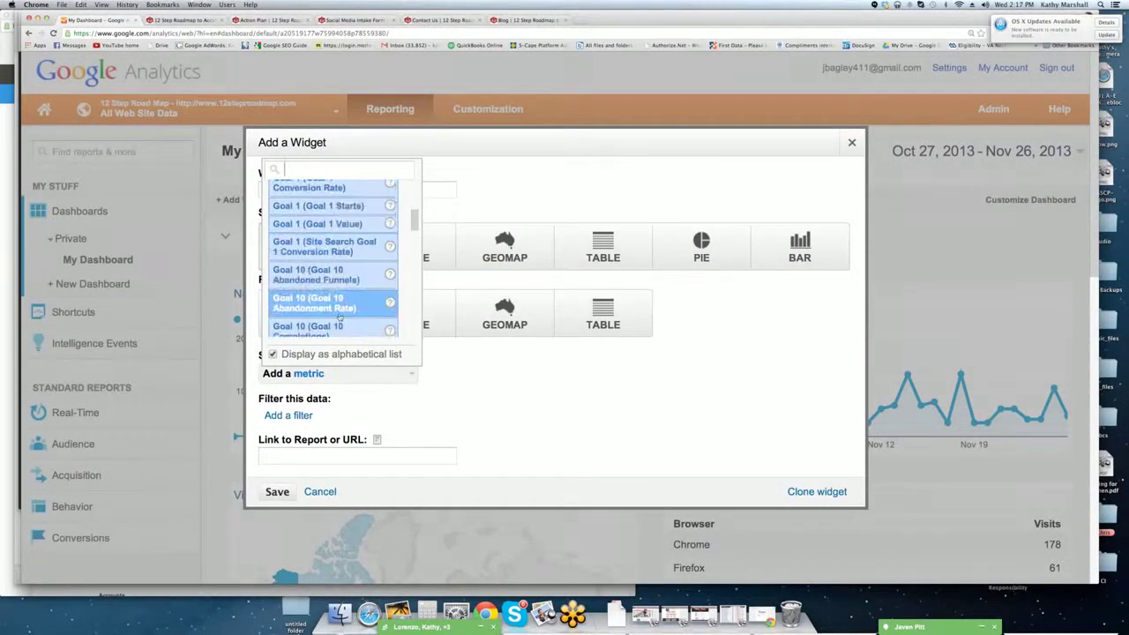
{"action": "scroll", "coordinate": [353, 322], "scroll_direction": "down", "scroll_amount": 1}
{"action": "scroll", "coordinate": [359, 328], "scroll_direction": "down", "scroll_amount": 3}
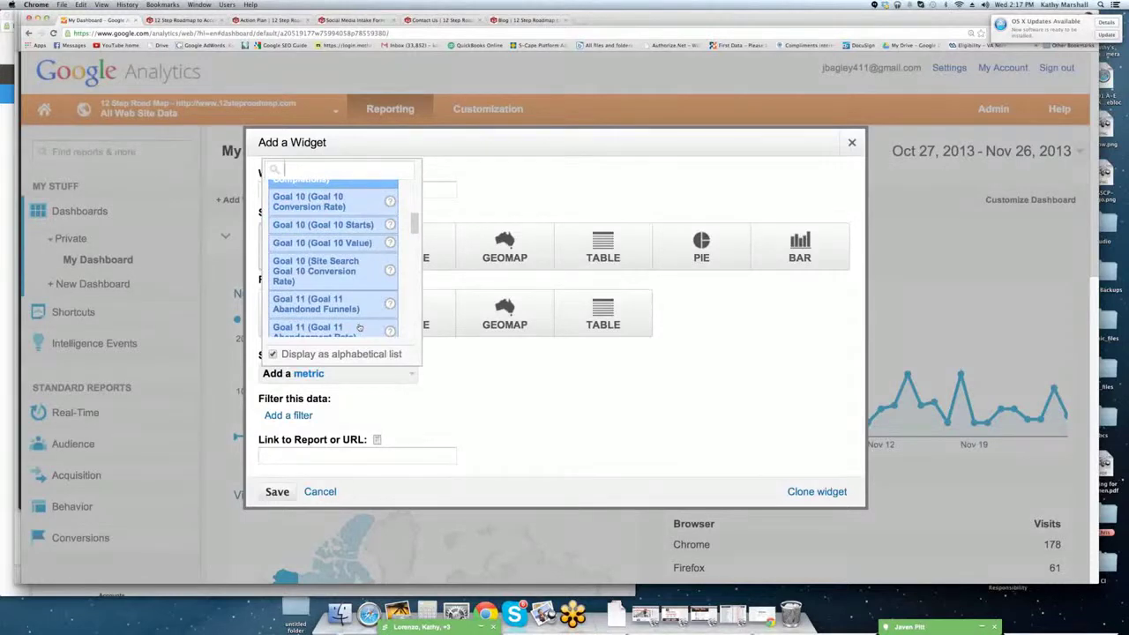
{"action": "left_click", "coordinate": [851, 142]}
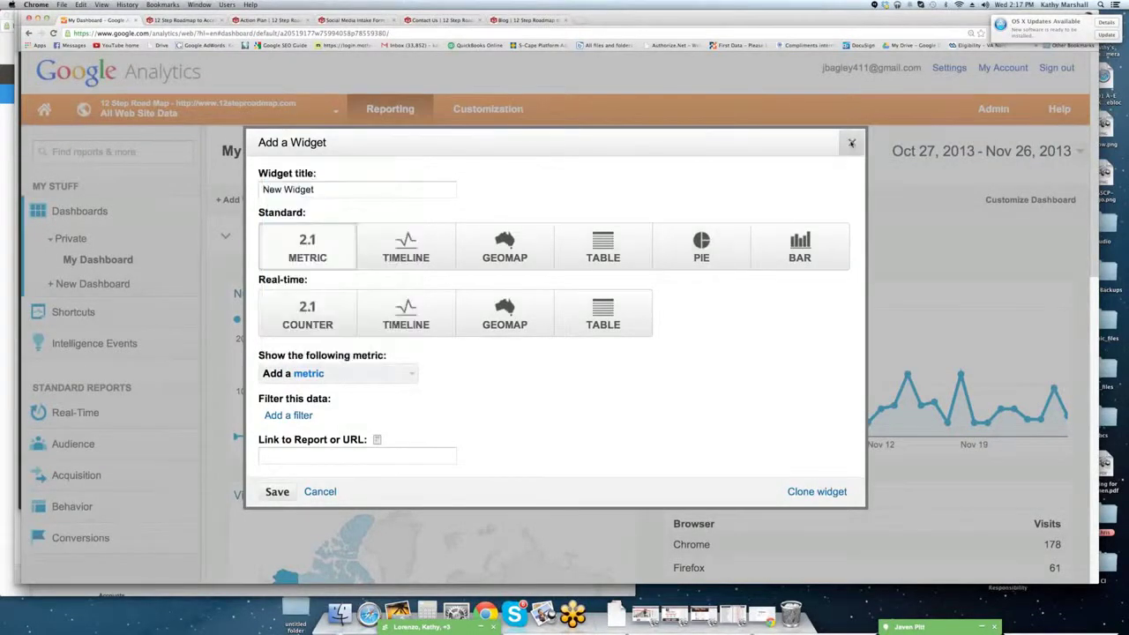
Dismiss the Add a Widget dialog without saving it.
{"action": "left_click", "coordinate": [851, 142]}
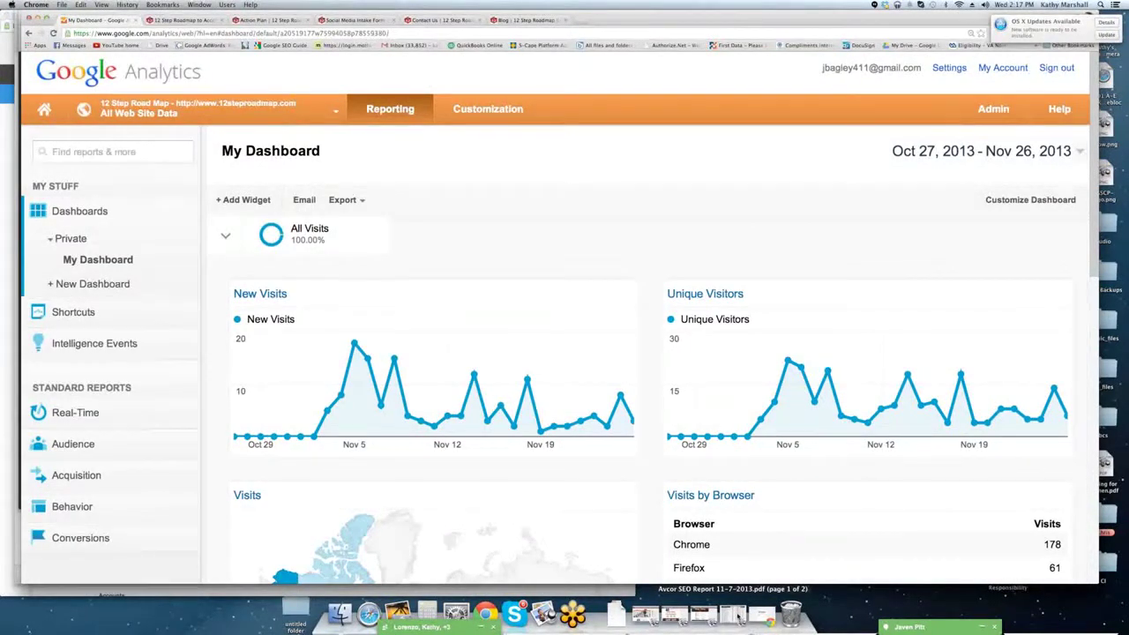
{"action": "left_click", "coordinate": [734, 615]}
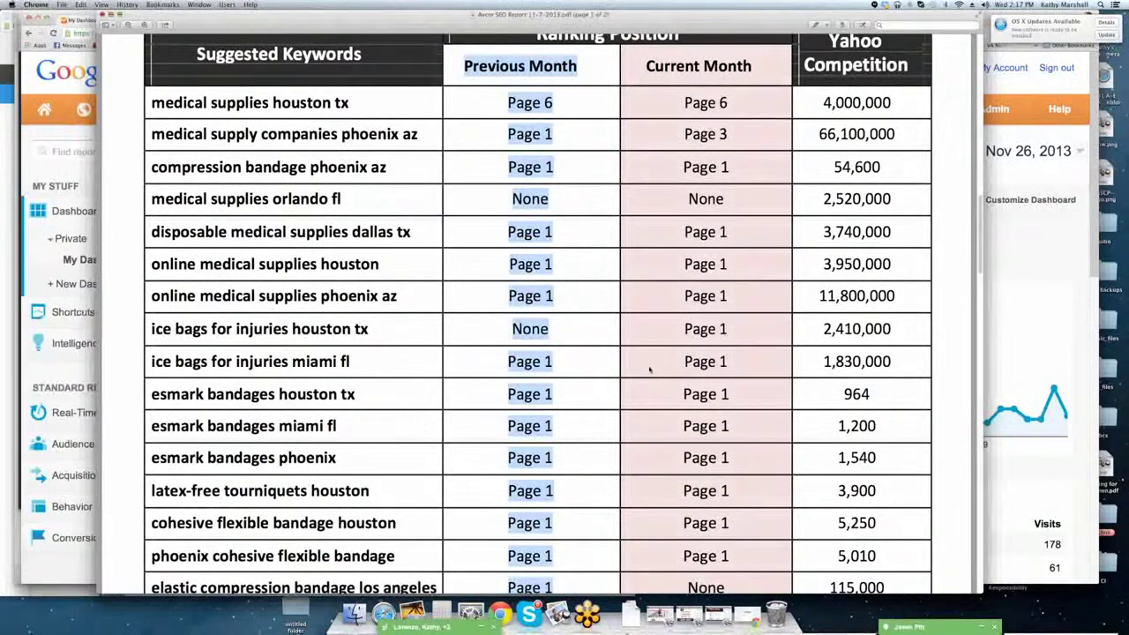
{"action": "left_click", "coordinate": [973, 107]}
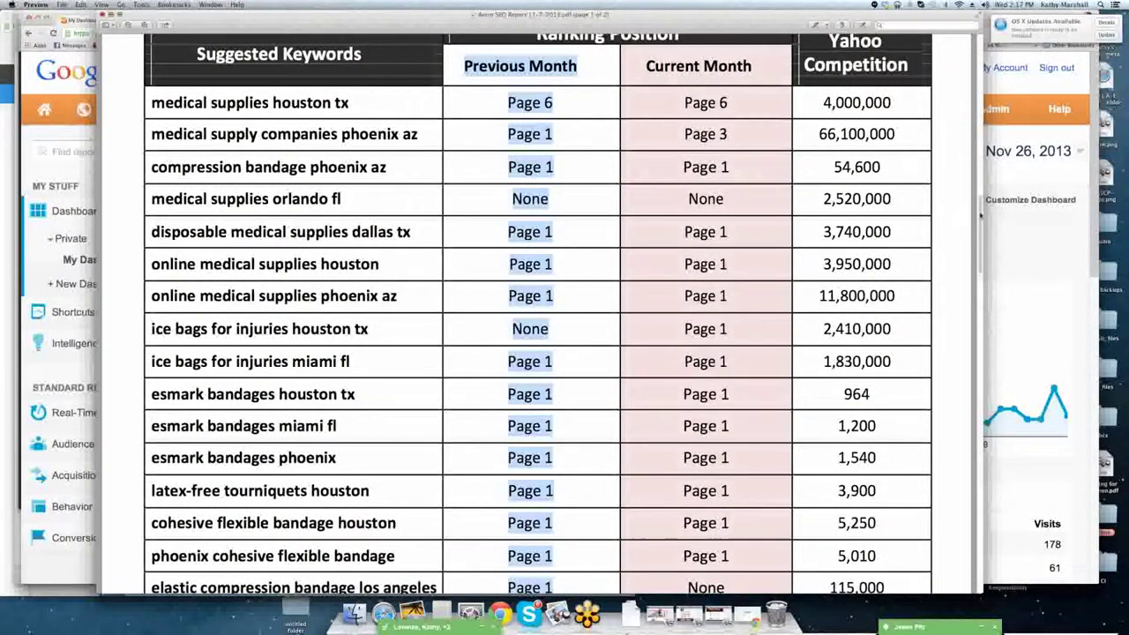
{"action": "left_click", "coordinate": [978, 145]}
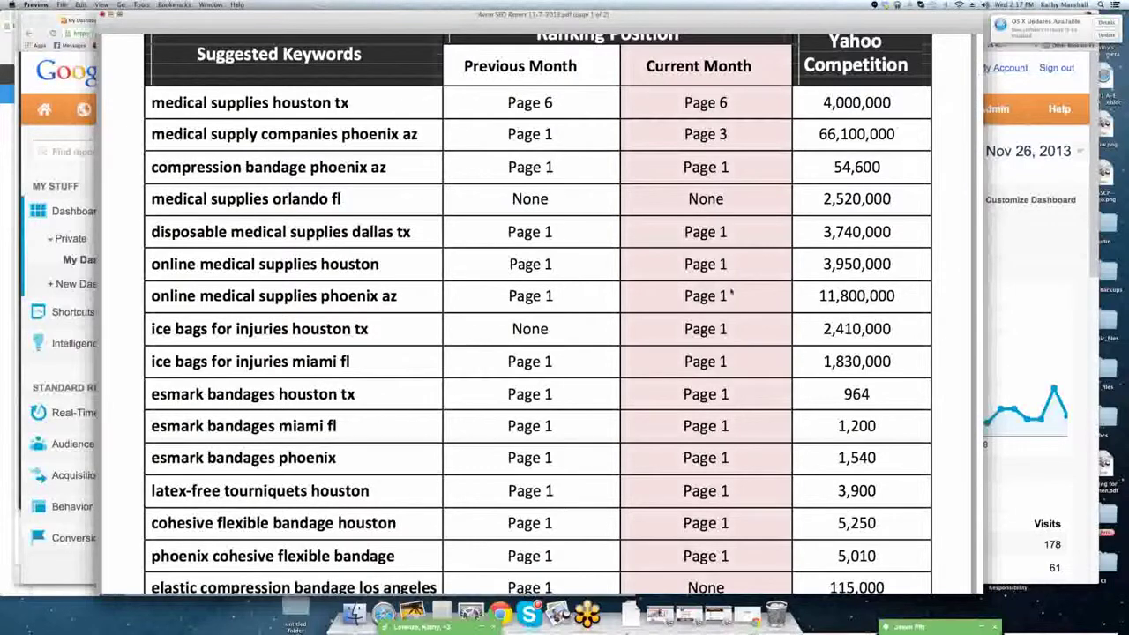
{"action": "scroll", "coordinate": [697, 291], "scroll_direction": "down", "scroll_amount": 1}
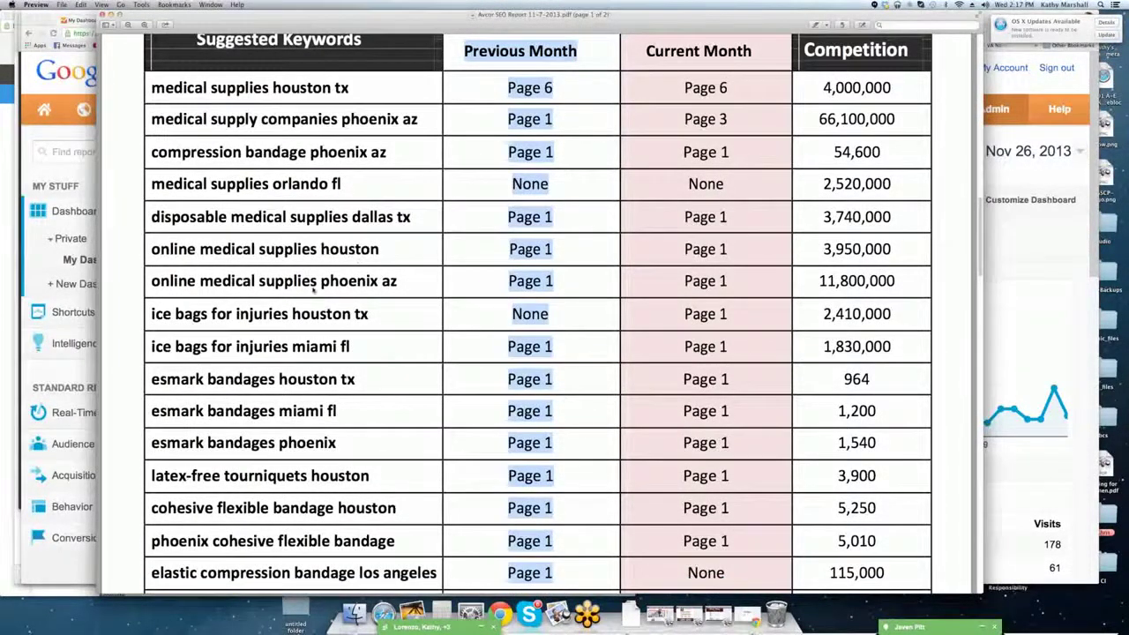
{"action": "scroll", "coordinate": [313, 300], "scroll_direction": "up", "scroll_amount": 8}
{"action": "scroll", "coordinate": [344, 318], "scroll_direction": "up", "scroll_amount": 2}
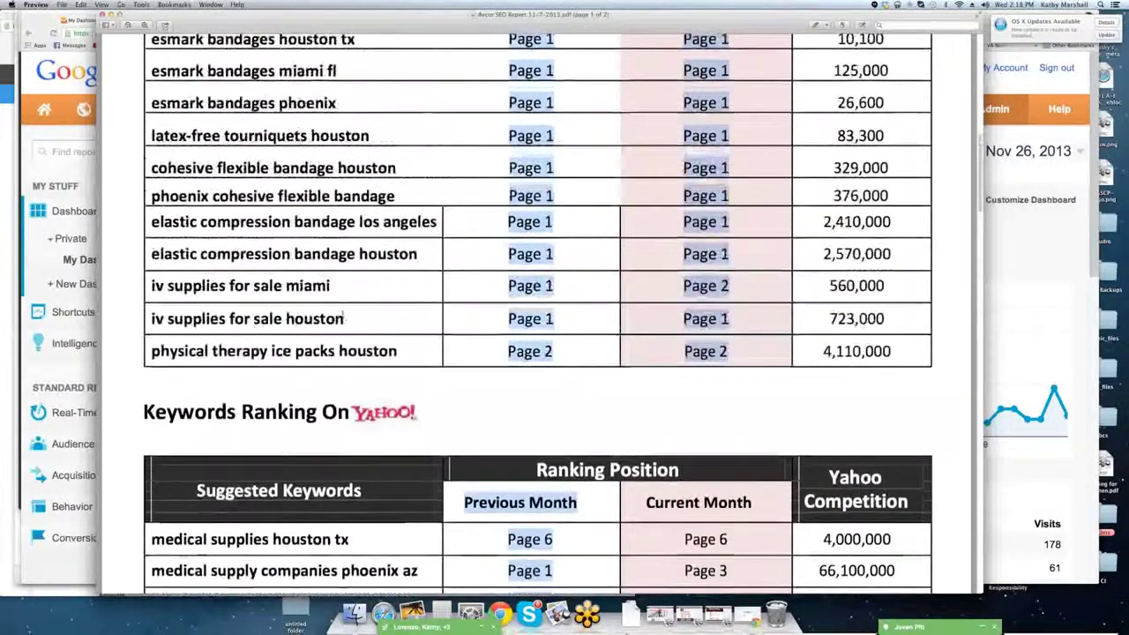
{"action": "scroll", "coordinate": [344, 318], "scroll_direction": "up", "scroll_amount": 3}
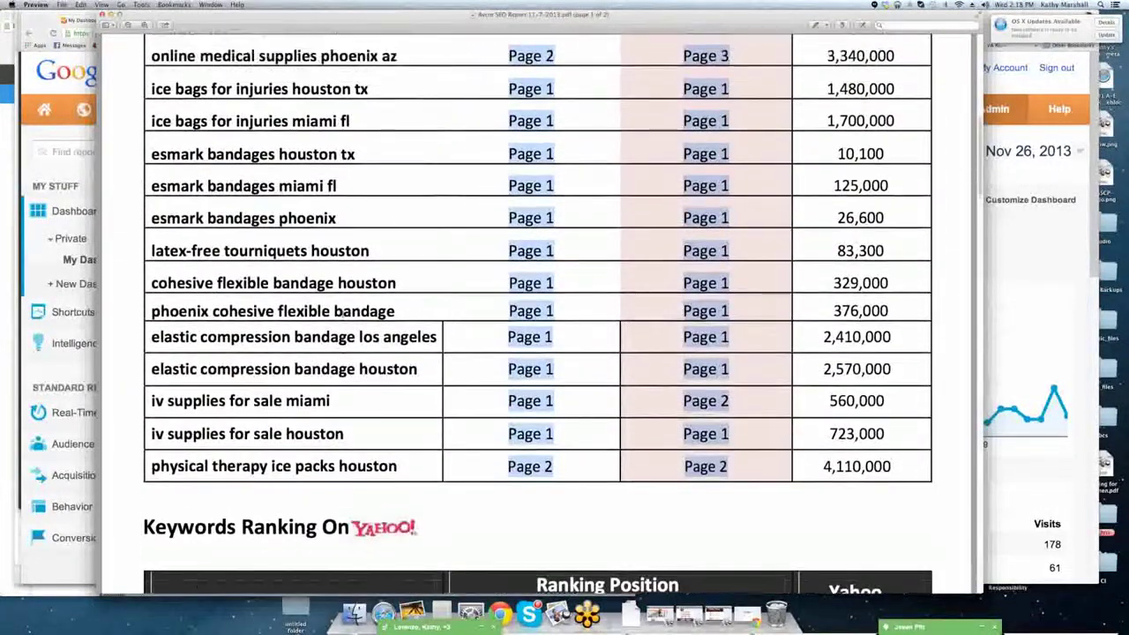
{"action": "scroll", "coordinate": [343, 314], "scroll_direction": "up", "scroll_amount": 2}
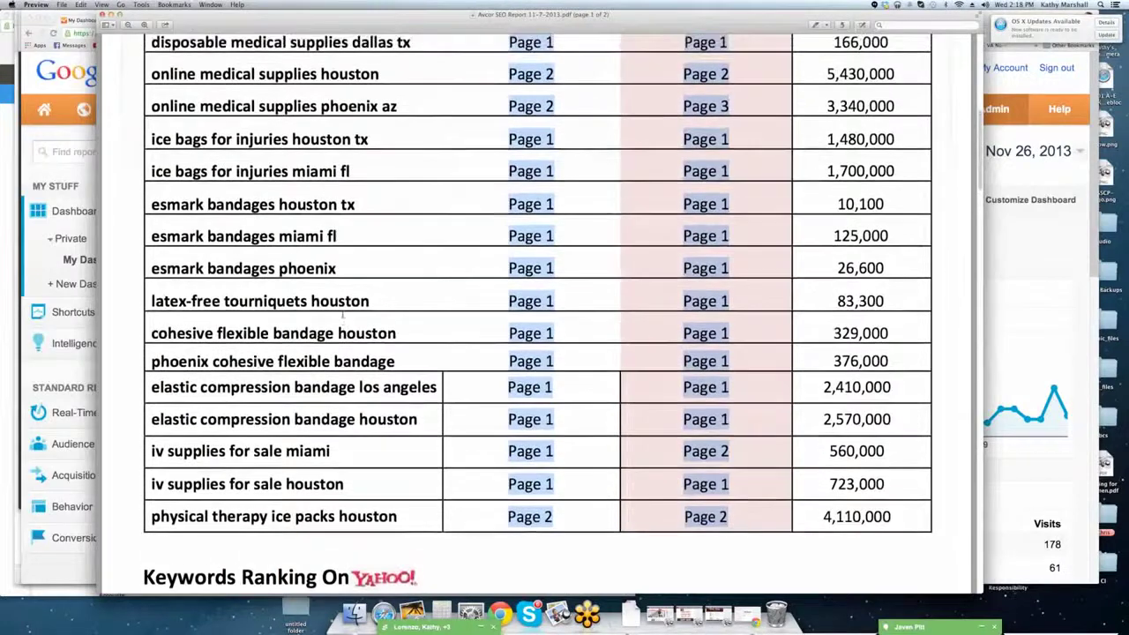
{"action": "scroll", "coordinate": [342, 316], "scroll_direction": "up", "scroll_amount": 1}
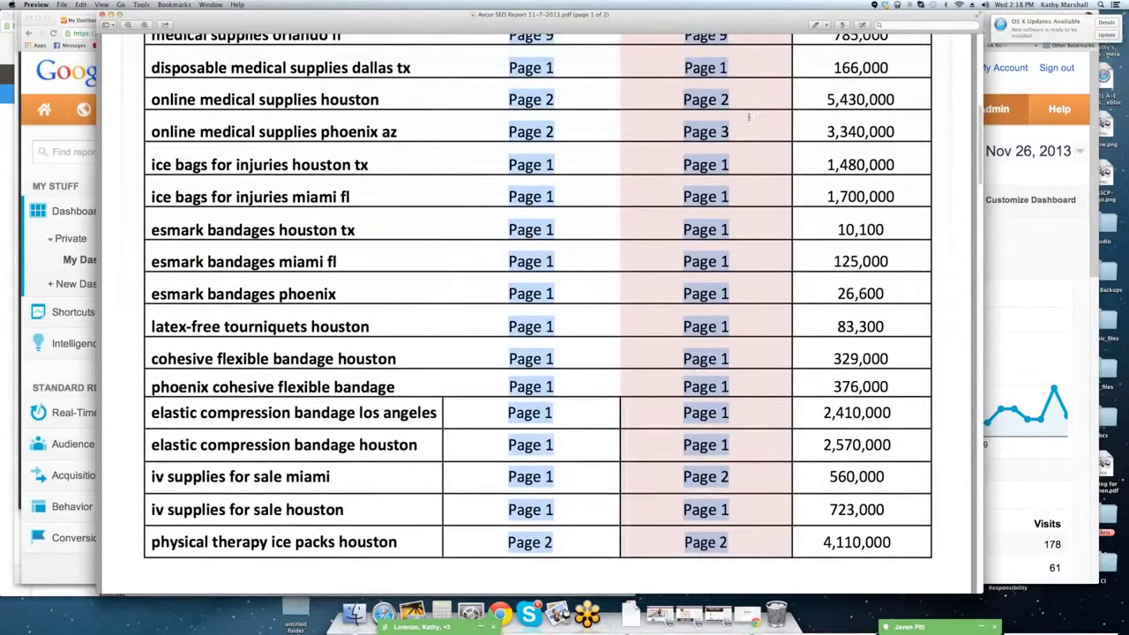
{"action": "scroll", "coordinate": [651, 407], "scroll_direction": "up", "scroll_amount": 3}
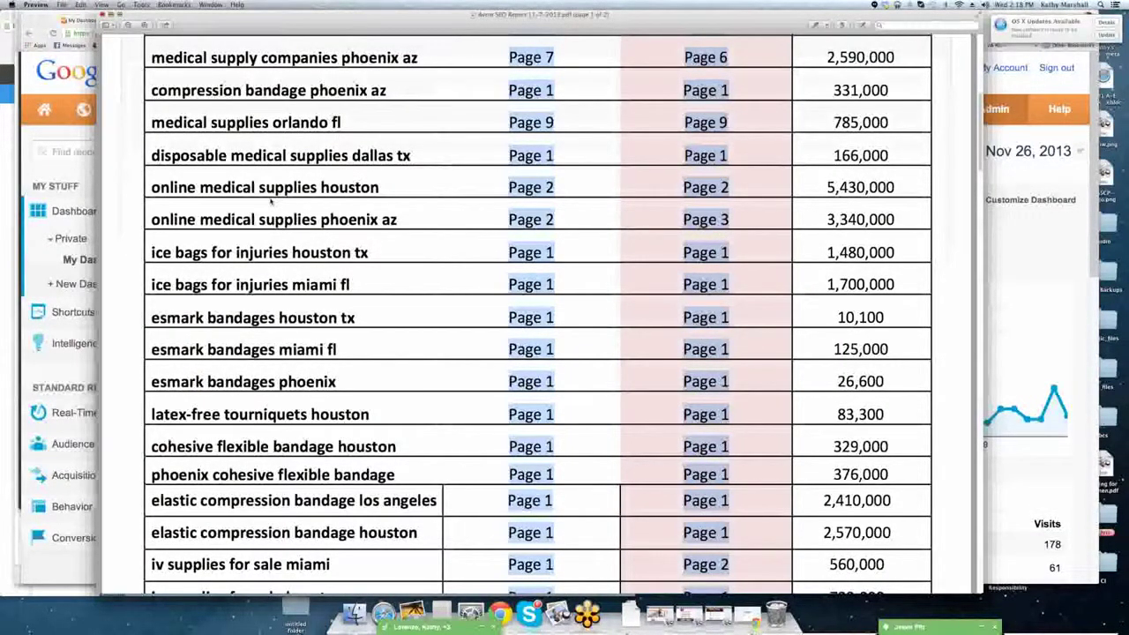
{"action": "key", "text": "super+w"}
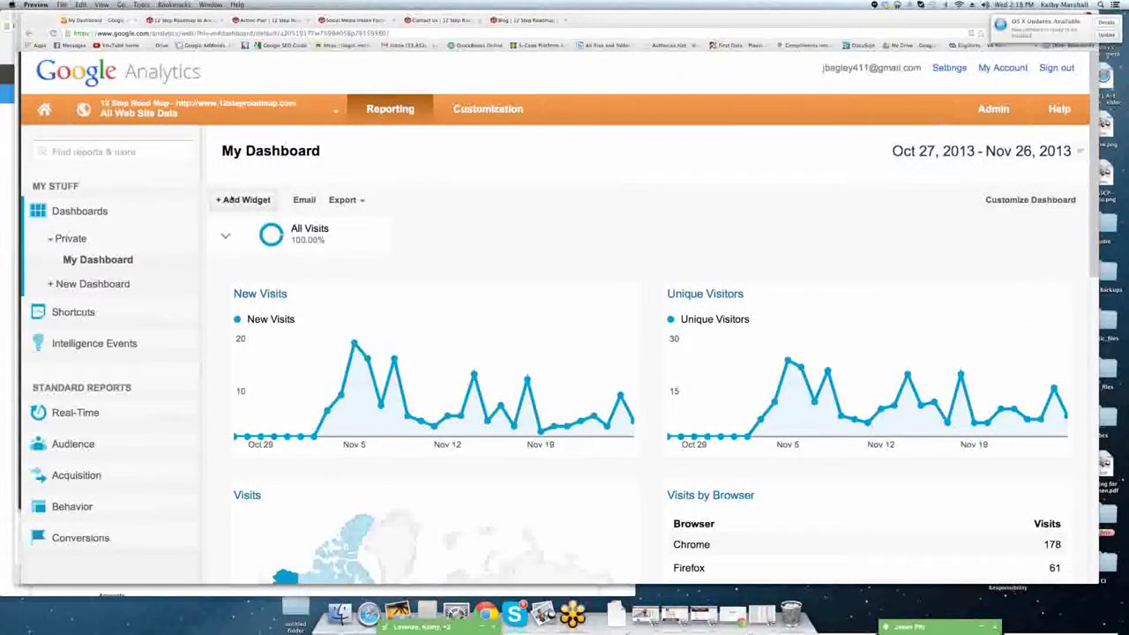